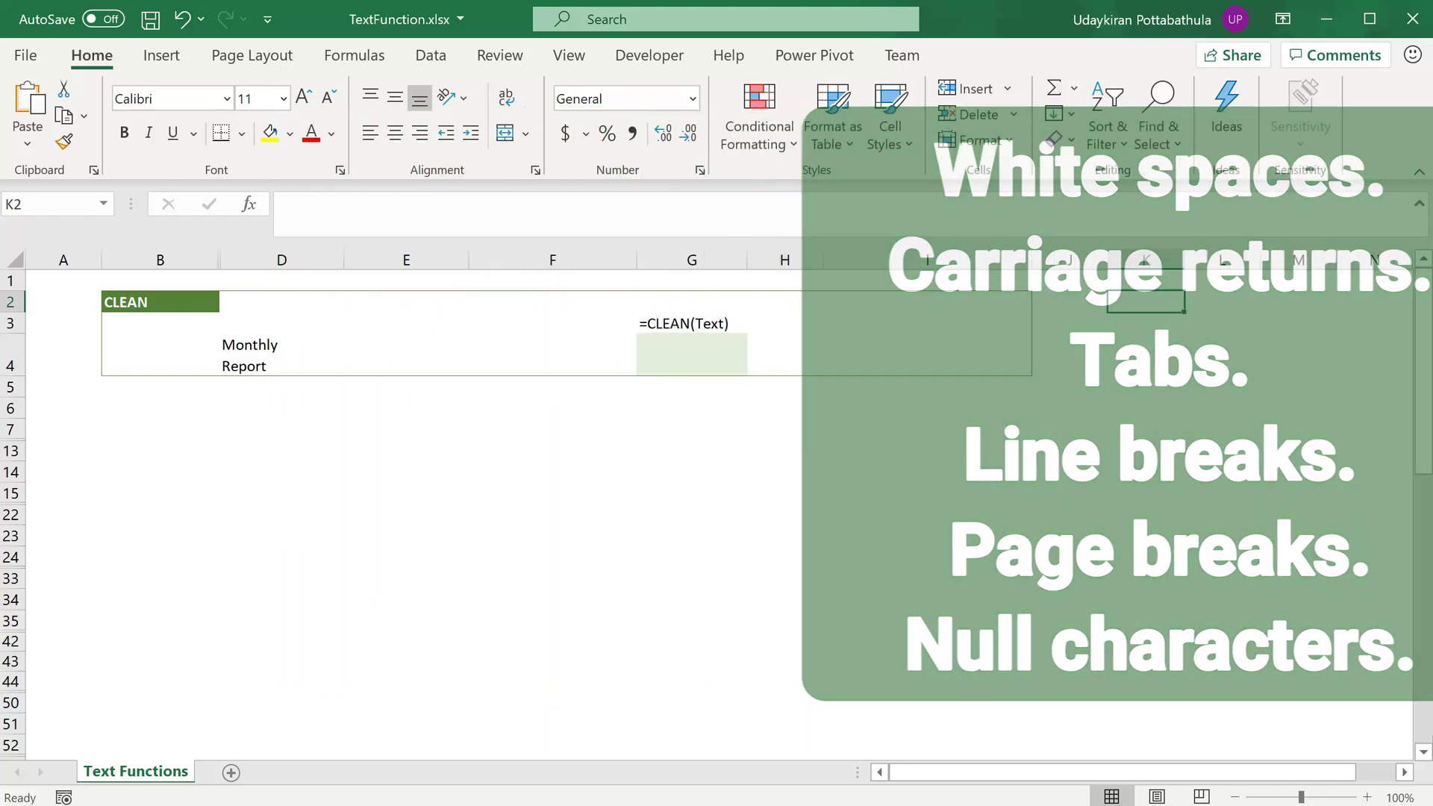
Enter =CLEAN(D4) in cell G4 to remove the line break from the Monthly Report text
{"action": "left_click", "coordinate": [742, 371]}
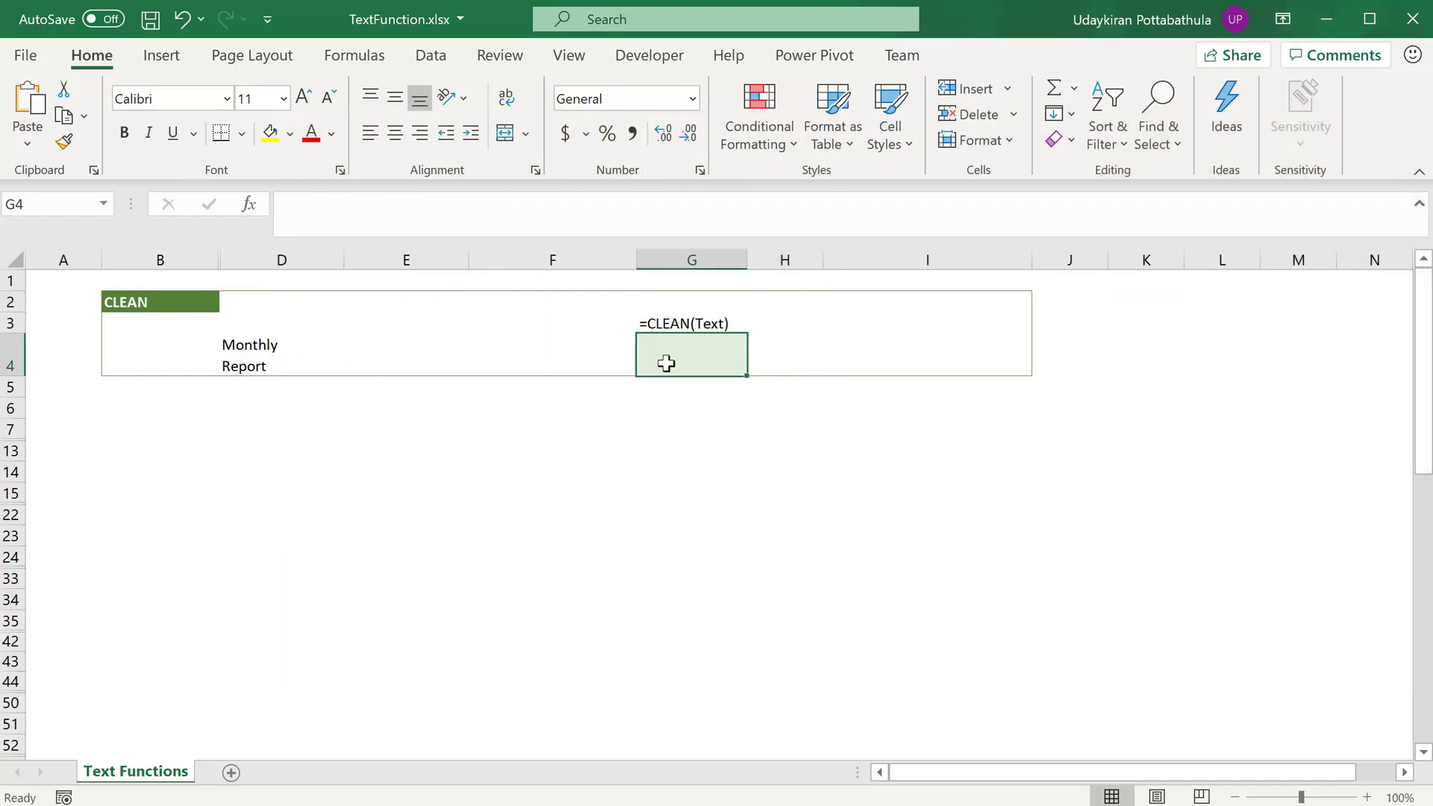
{"action": "type", "text": "="}
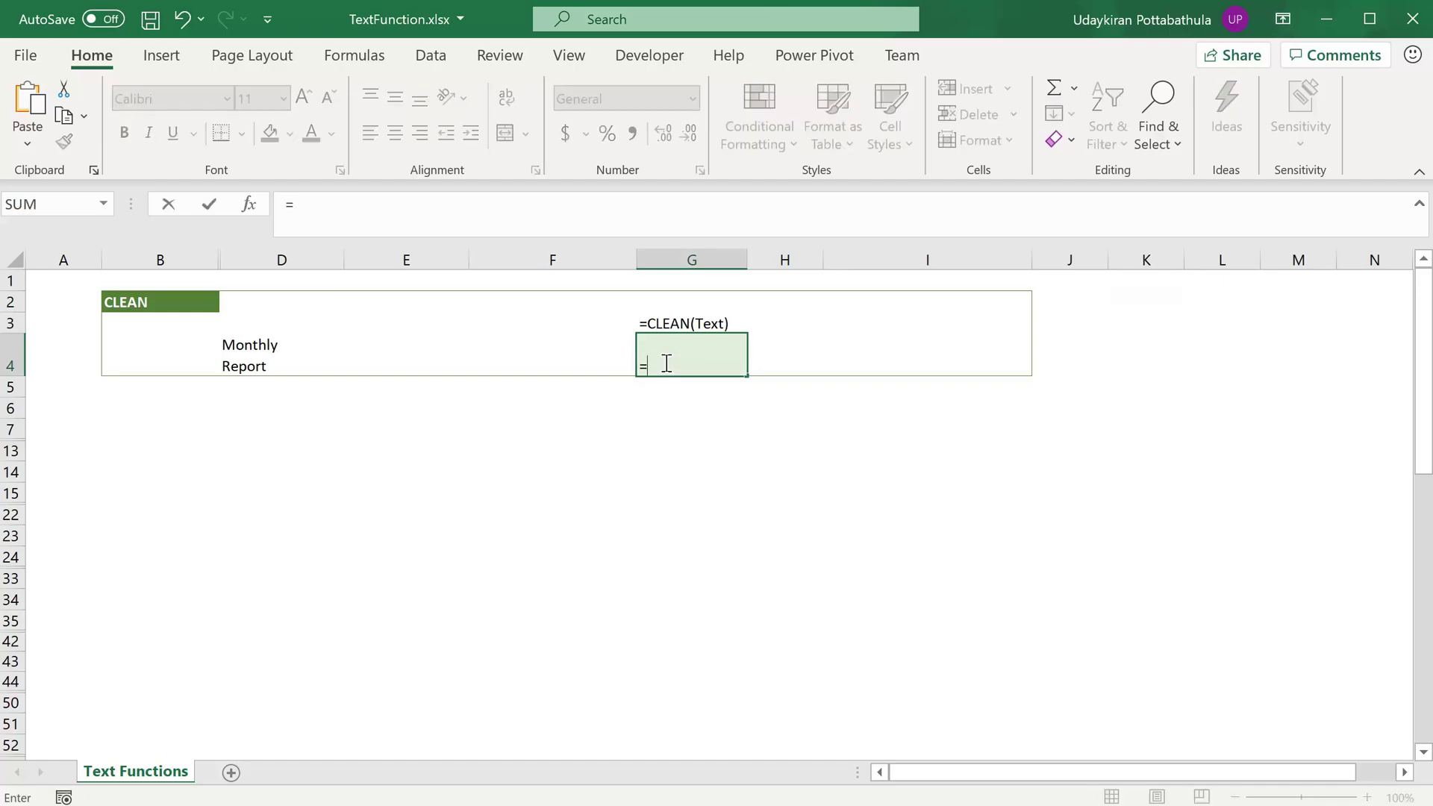
{"action": "type", "text": "CLEAN"}
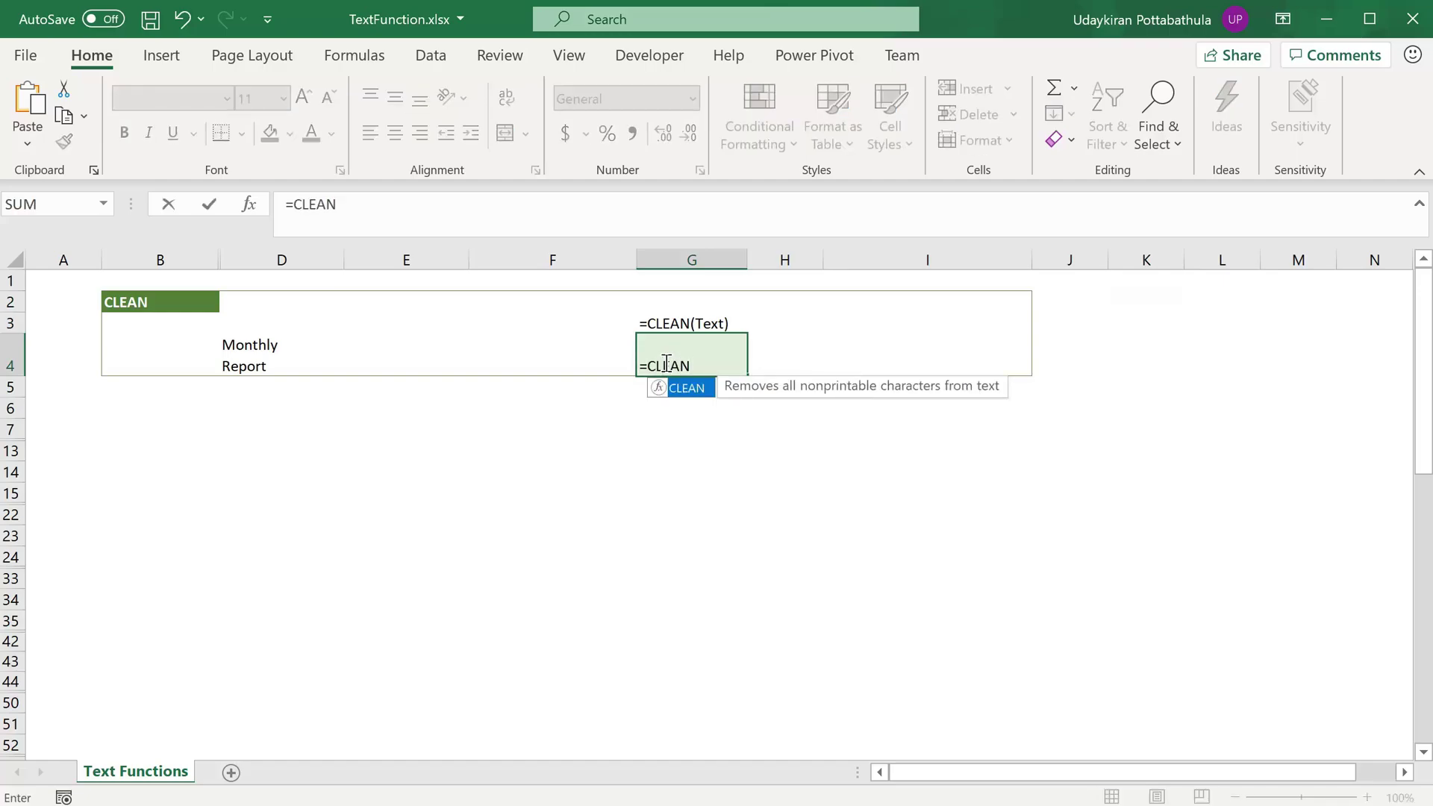
{"action": "type", "text": "("}
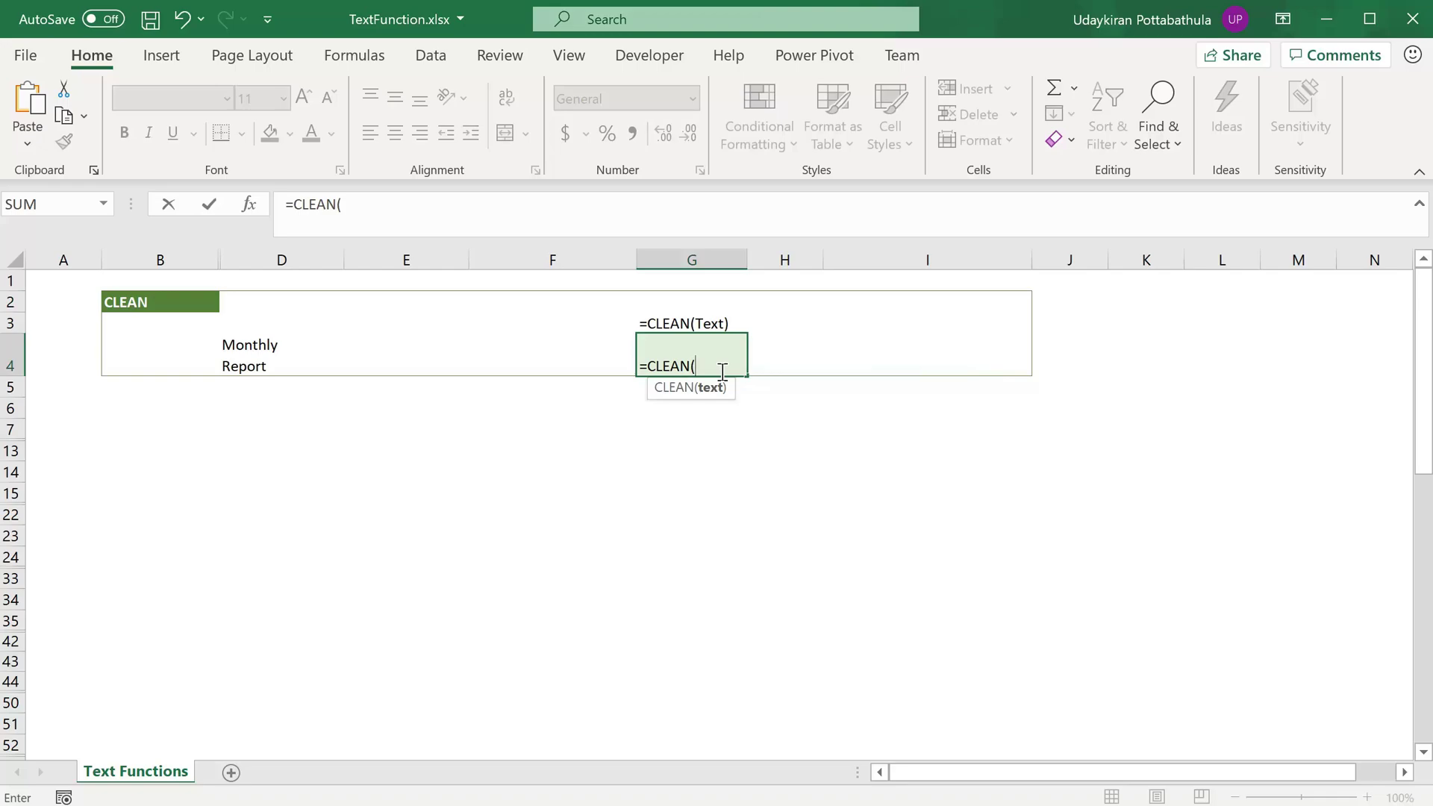
{"action": "left_click", "coordinate": [243, 361]}
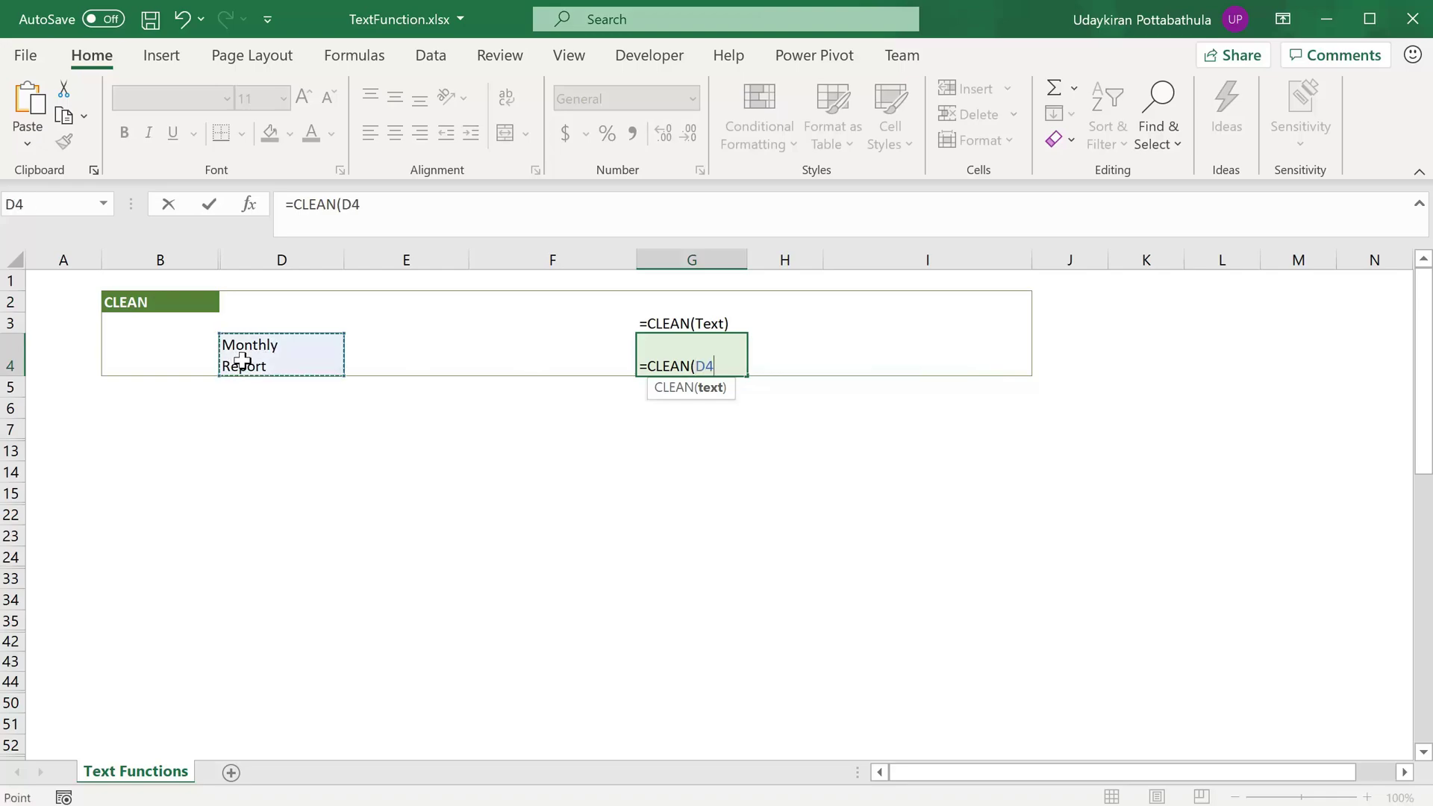
{"action": "type", "text": ")"}
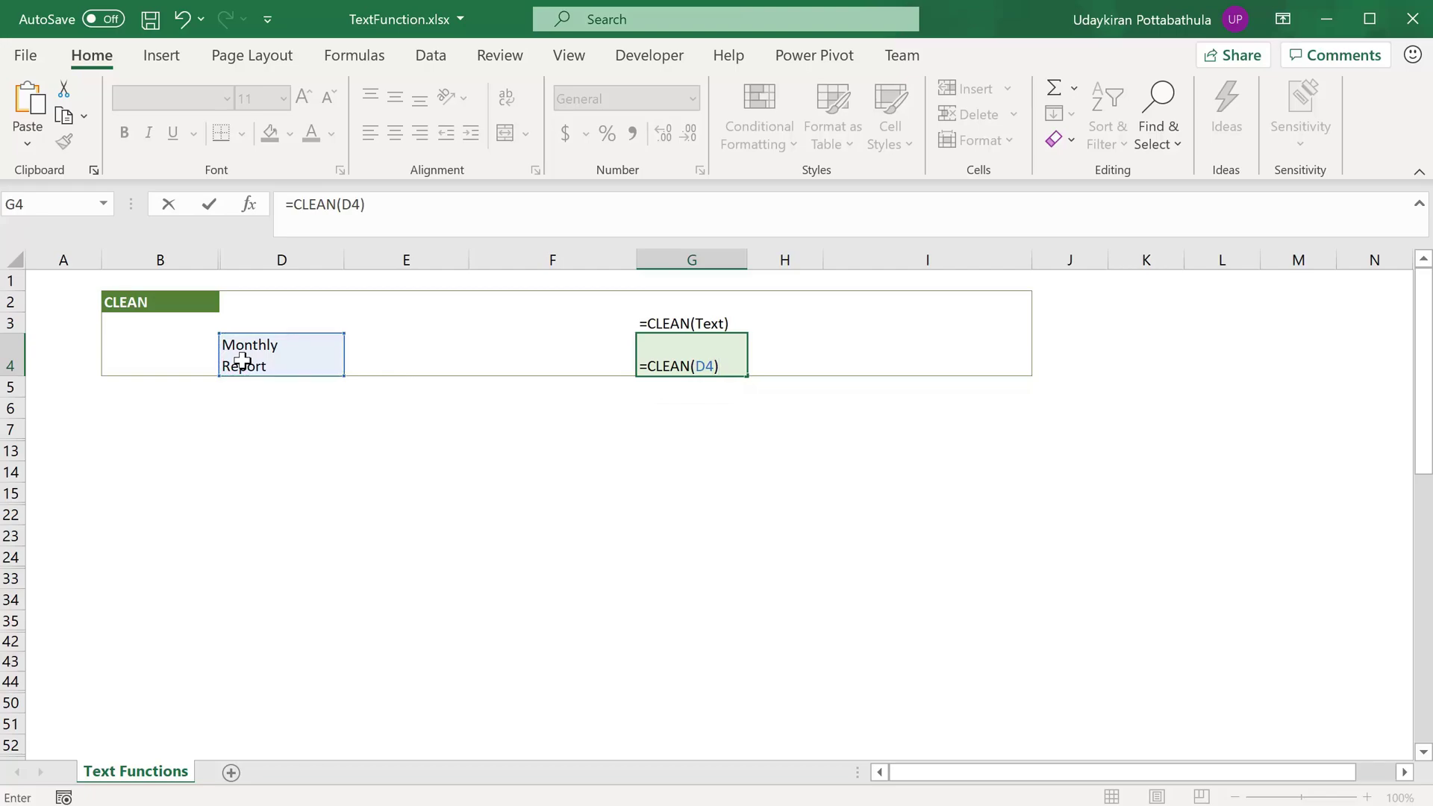
{"action": "key", "text": "Return"}
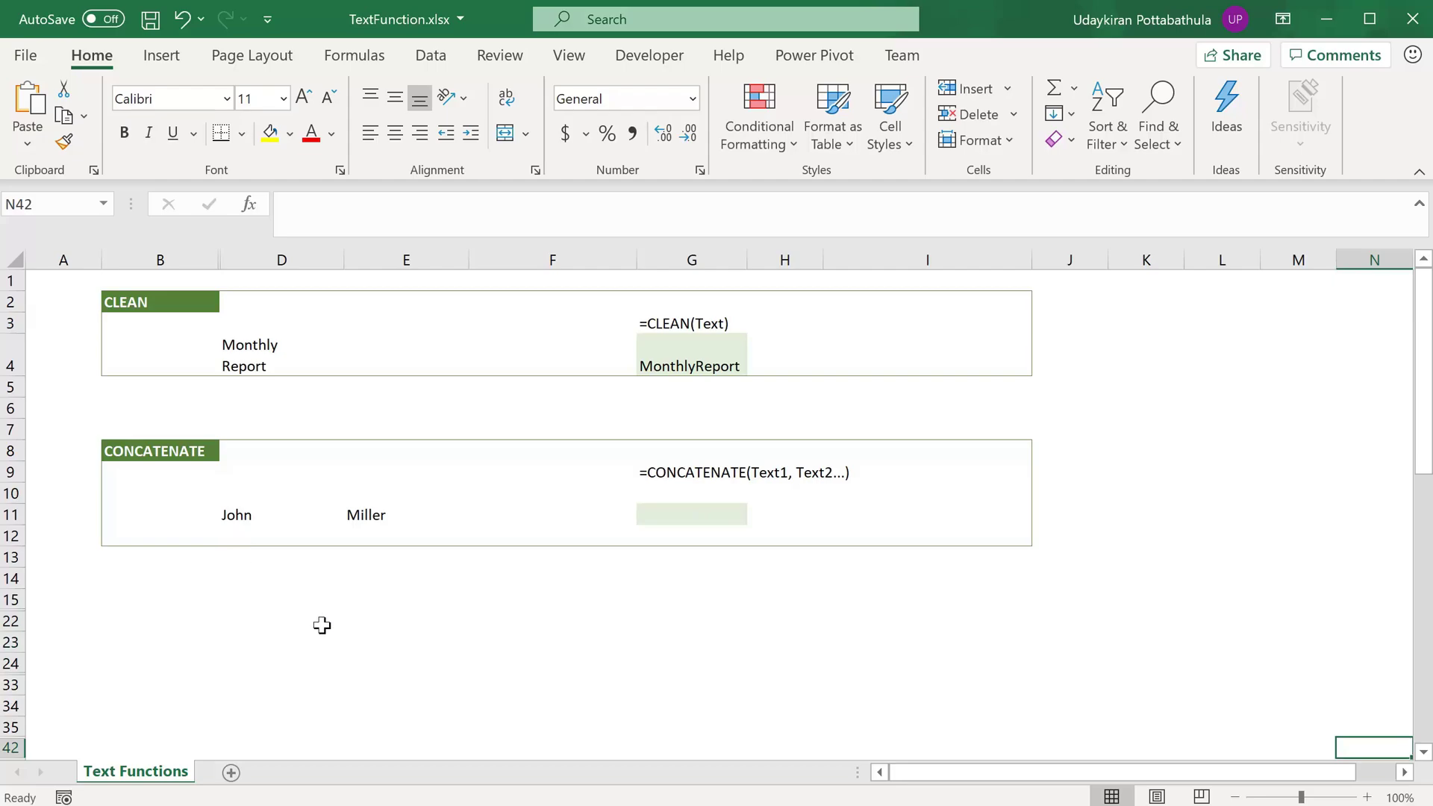
Enter =CONCATENATE(D11,E11) in cell G11 to join the first and last name cells
{"action": "left_click", "coordinate": [709, 512]}
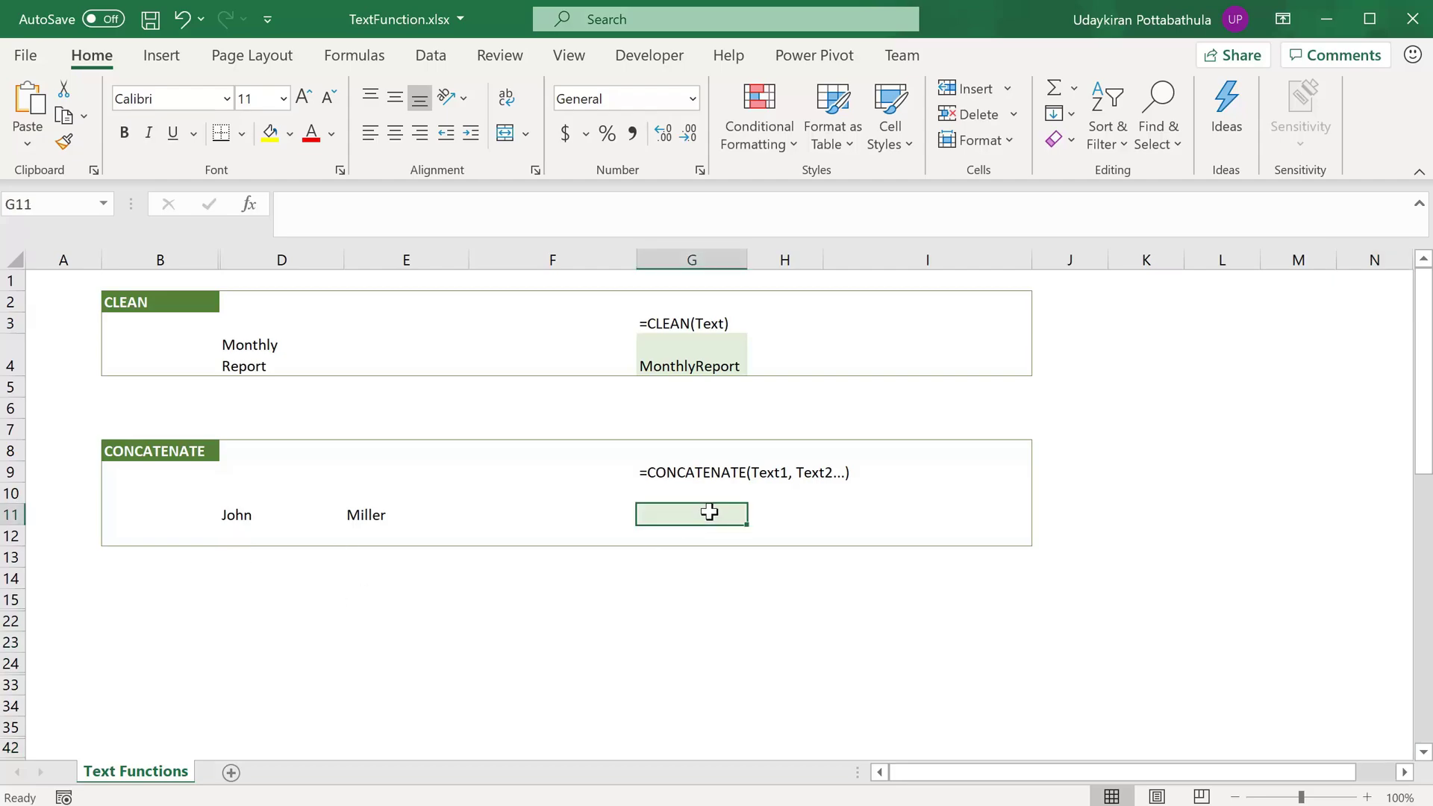
{"action": "type", "text": "=CON"}
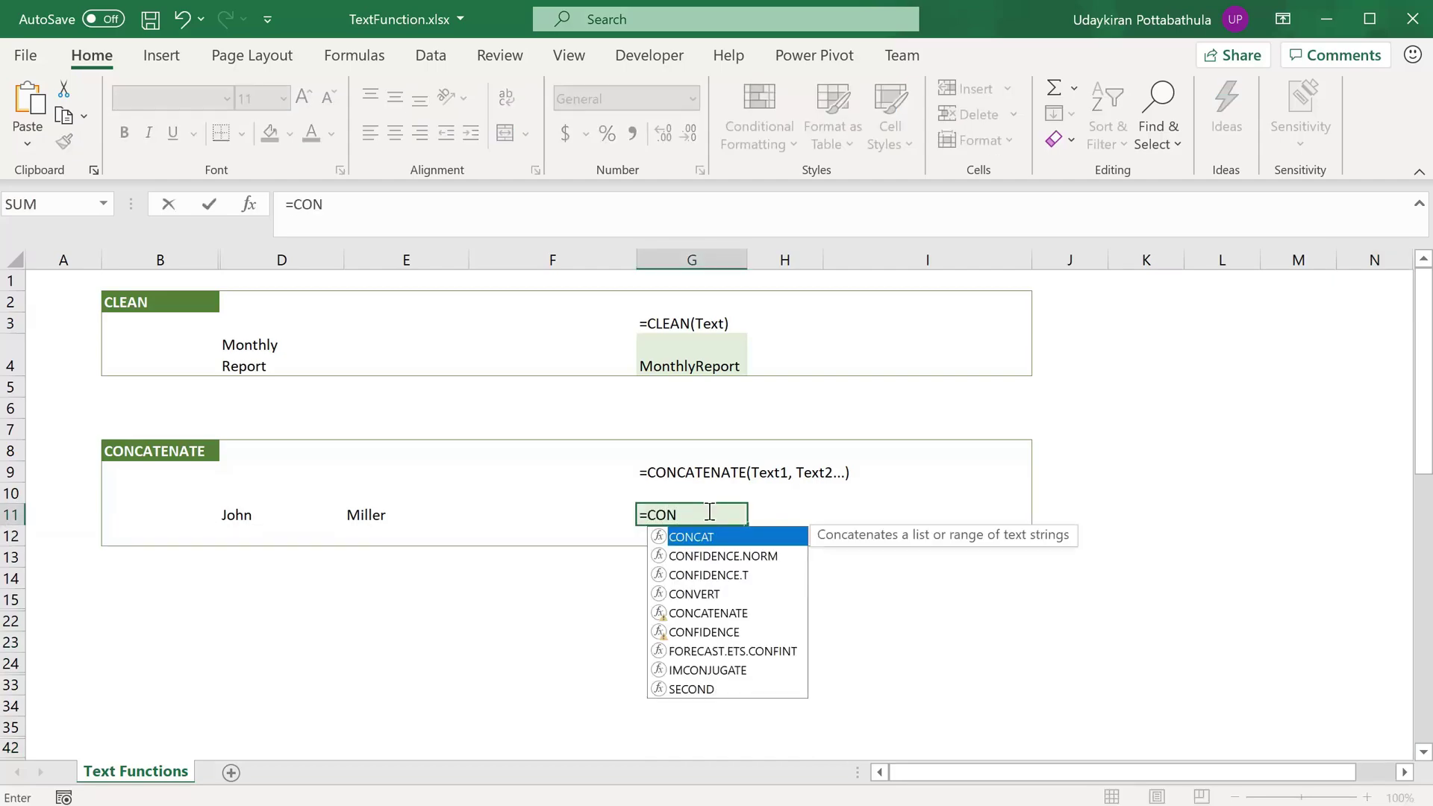
{"action": "type", "text": "CA"}
{"action": "key", "text": "Down"}
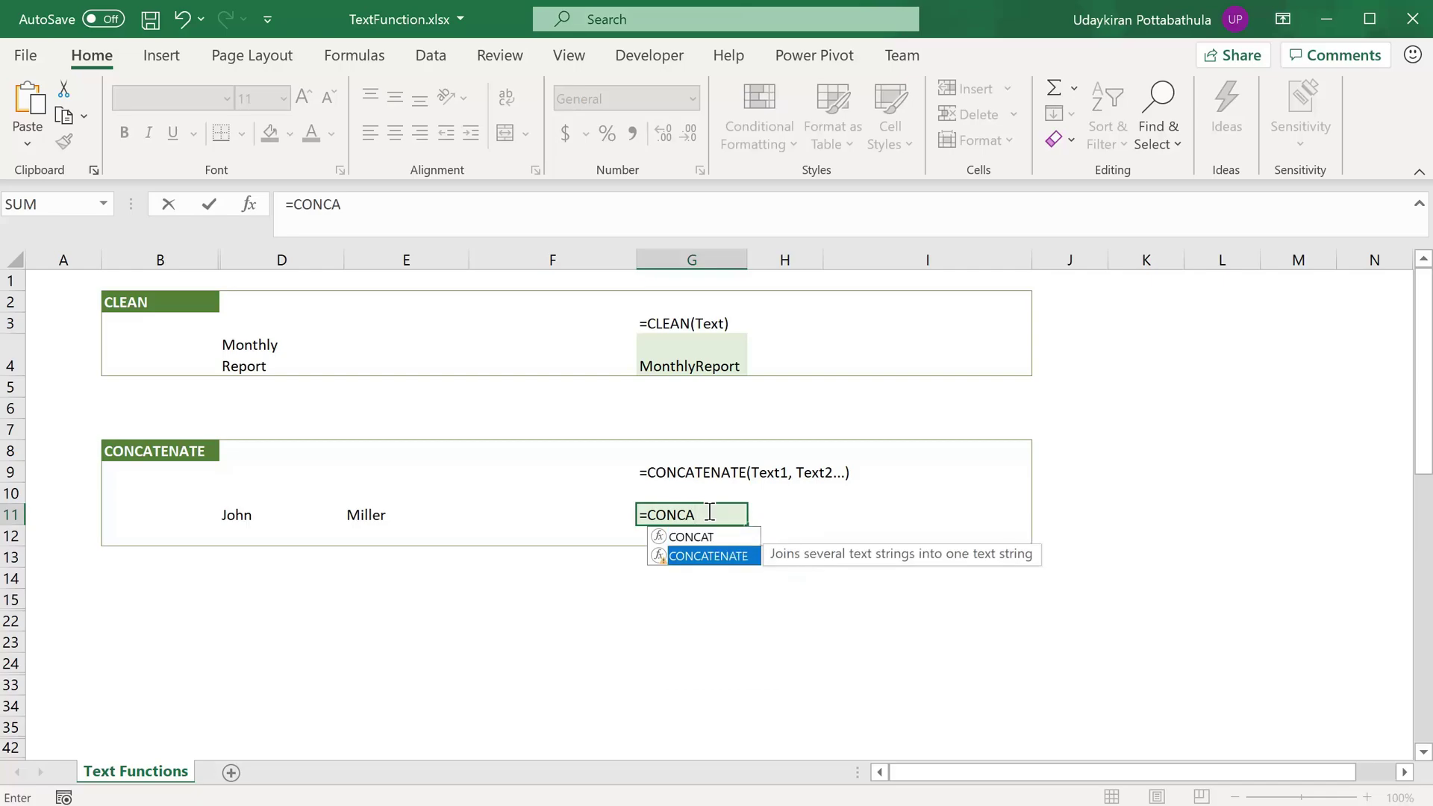
{"action": "key", "text": "Tab"}
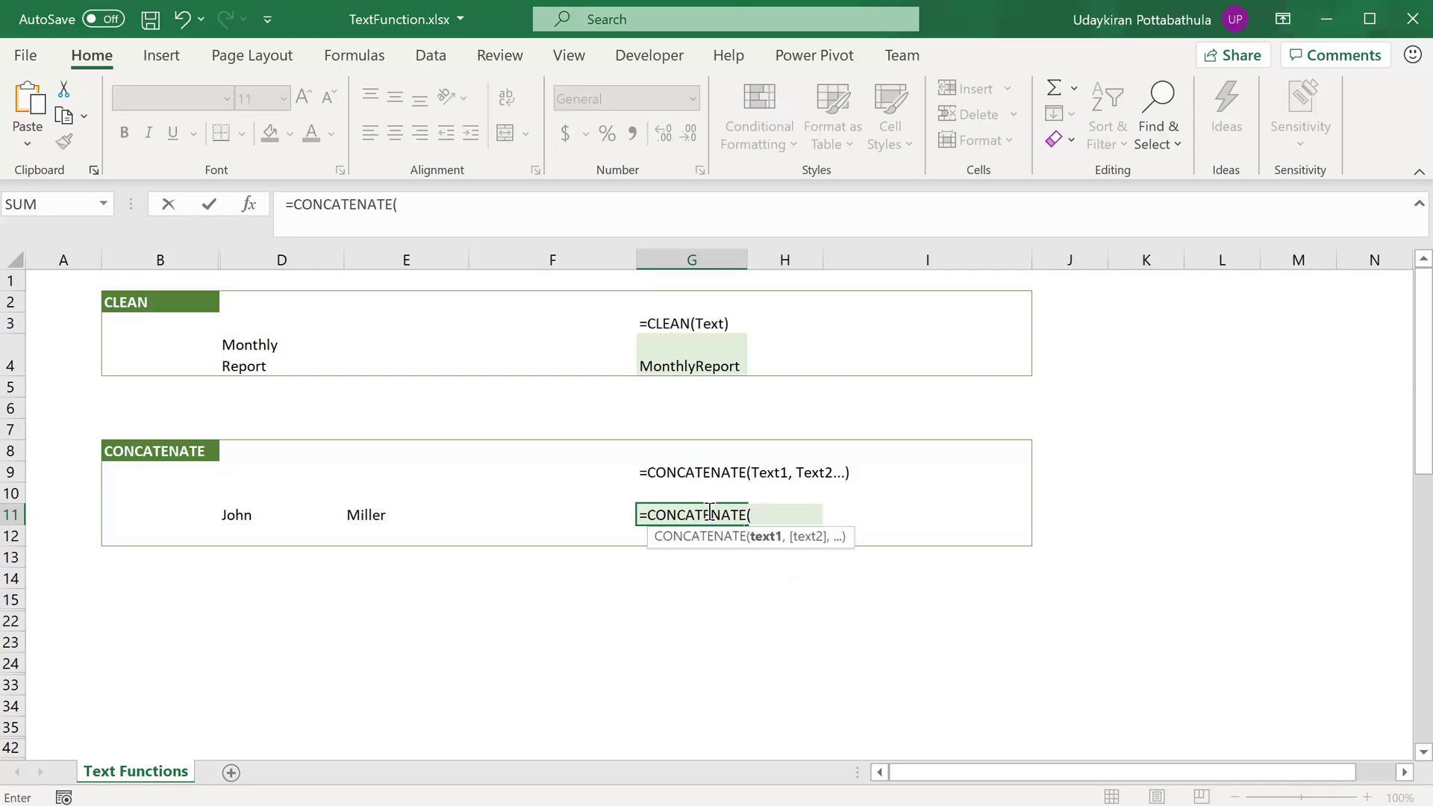
{"action": "left_click", "coordinate": [239, 517]}
{"action": "type", "text": ","}
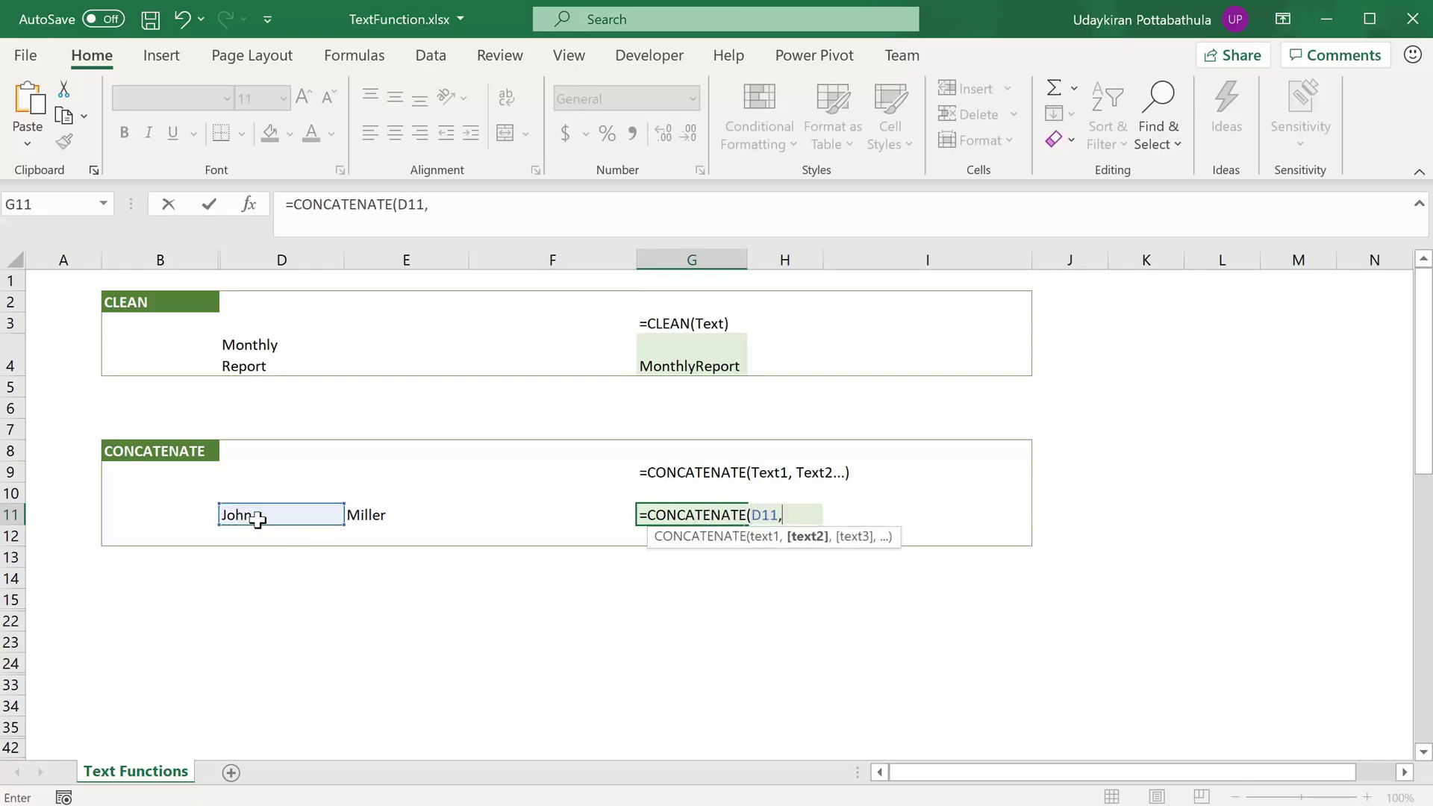
{"action": "left_click", "coordinate": [376, 517]}
{"action": "type", "text": ")"}
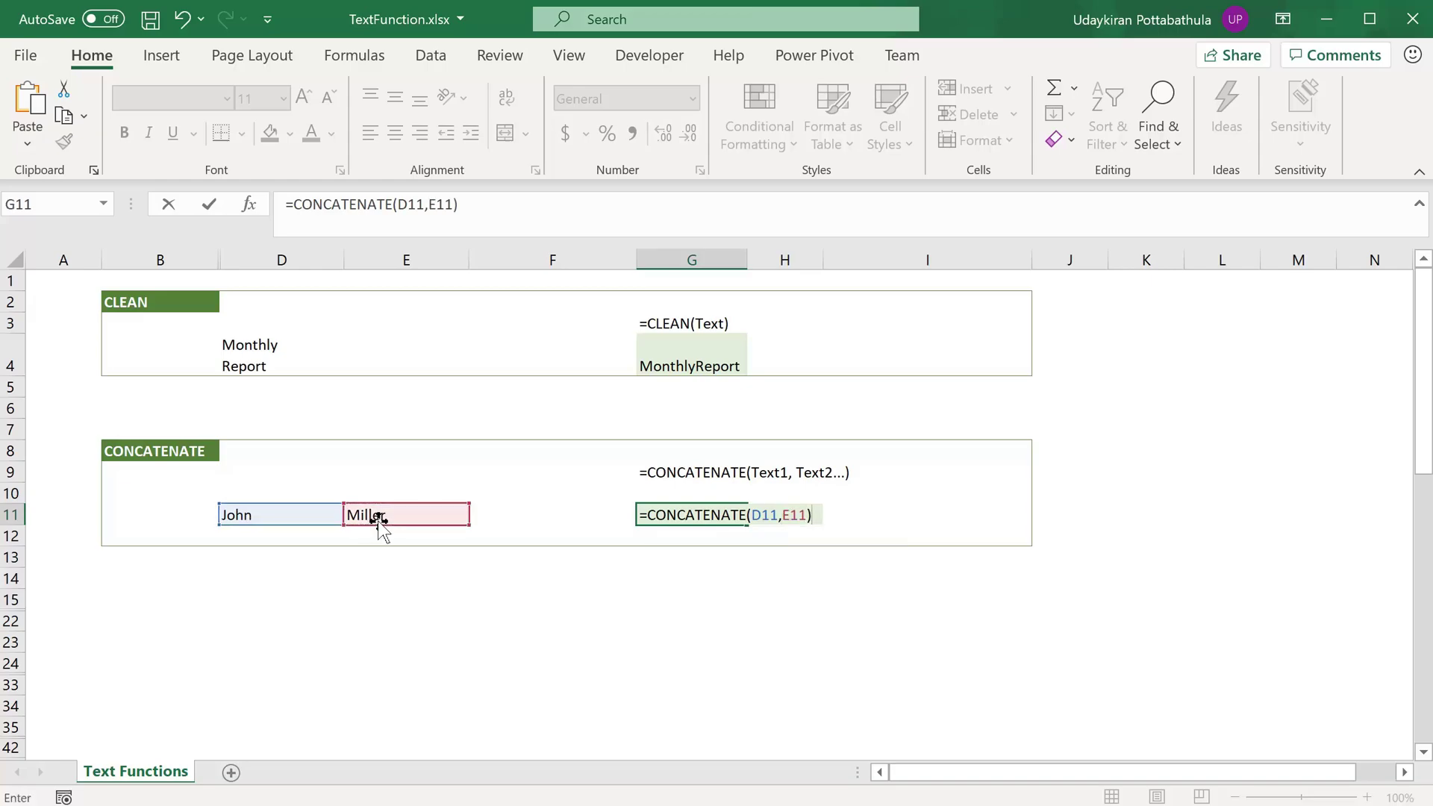
{"action": "key", "text": "Return"}
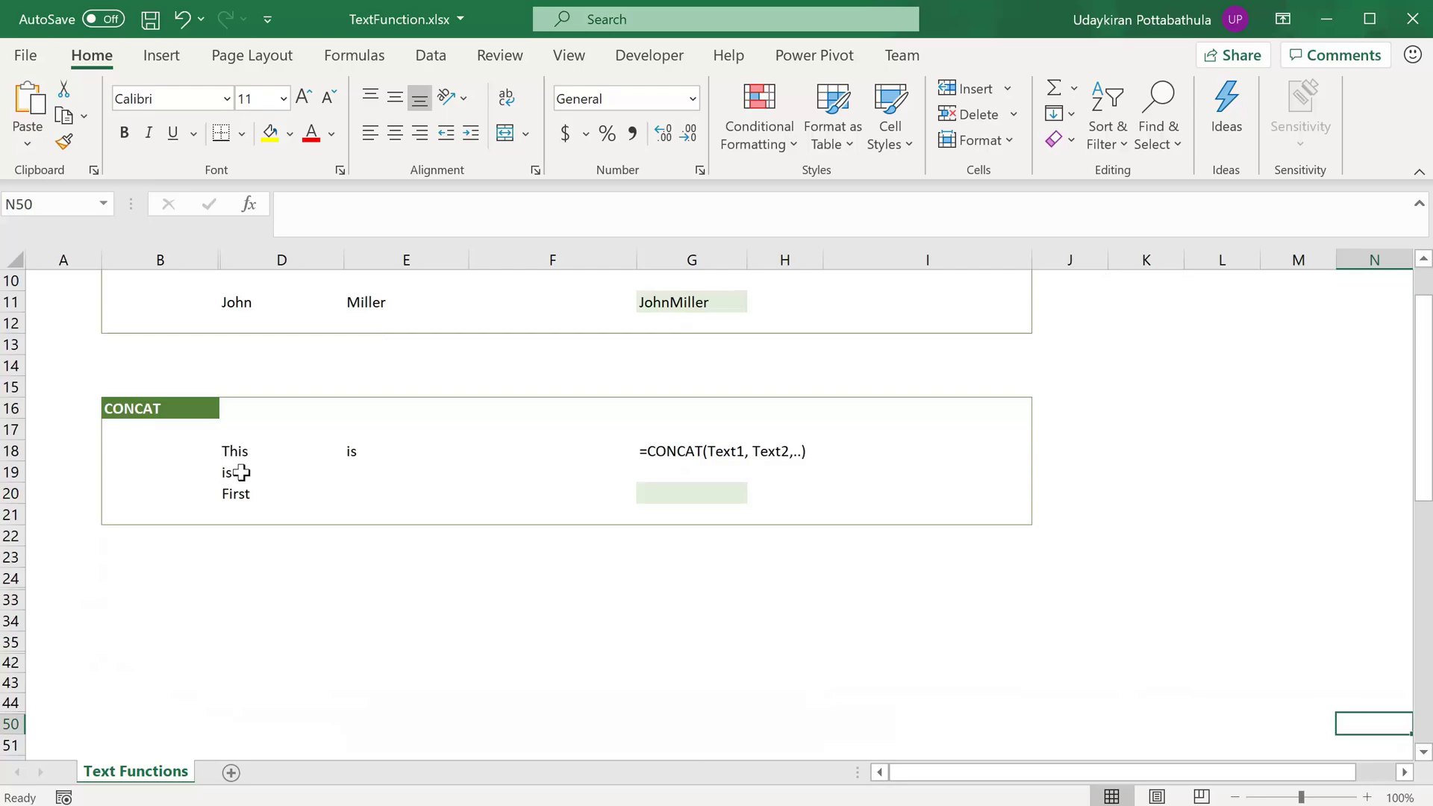
Enter =CONCAT(D18:D20) in cell G20 to join the words in that range
{"action": "left_click", "coordinate": [676, 494]}
{"action": "type", "text": "="}
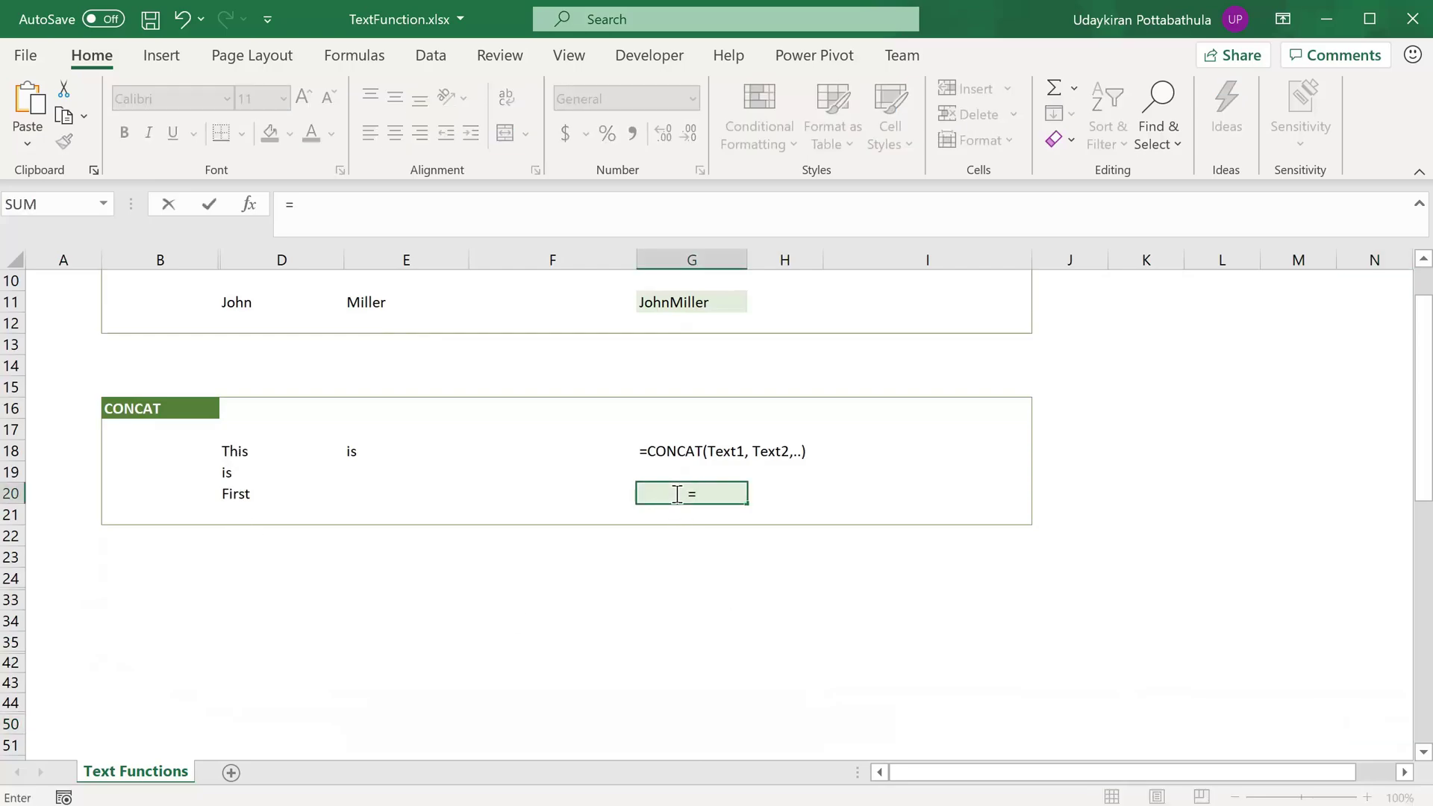
{"action": "type", "text": "CONCAT("}
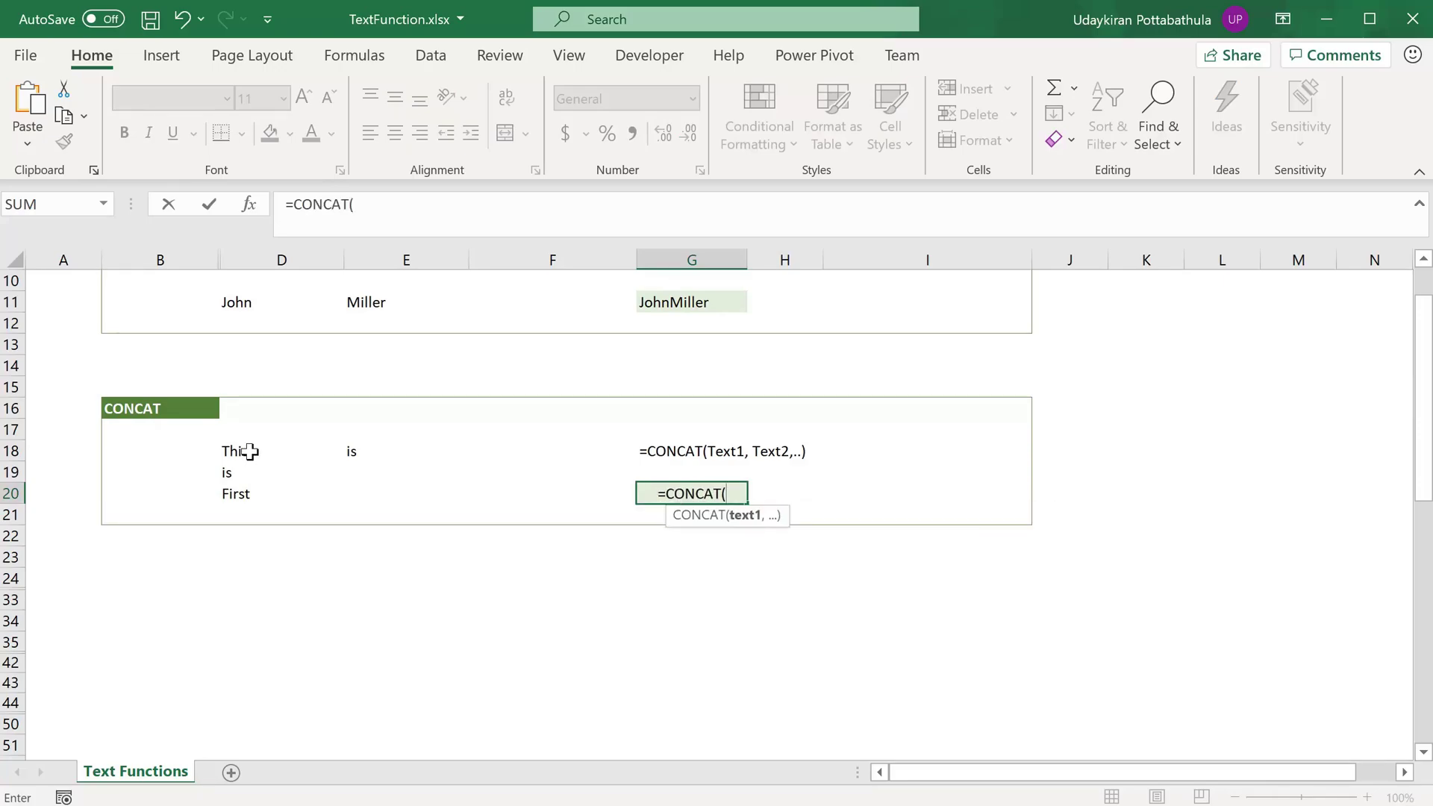
{"action": "left_click_drag", "start_coordinate": [248, 452], "coordinate": [248, 490]}
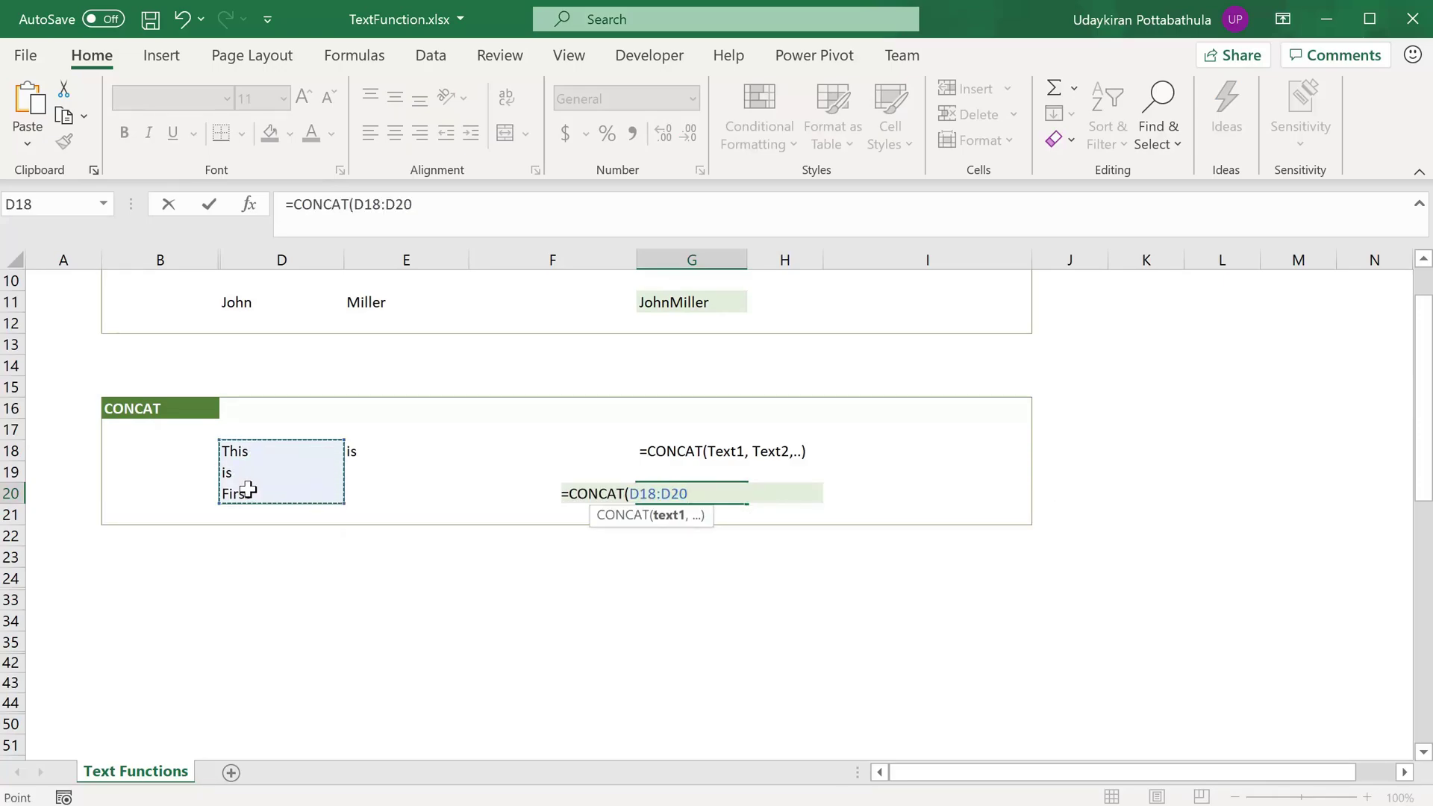
{"action": "type", "text": ")"}
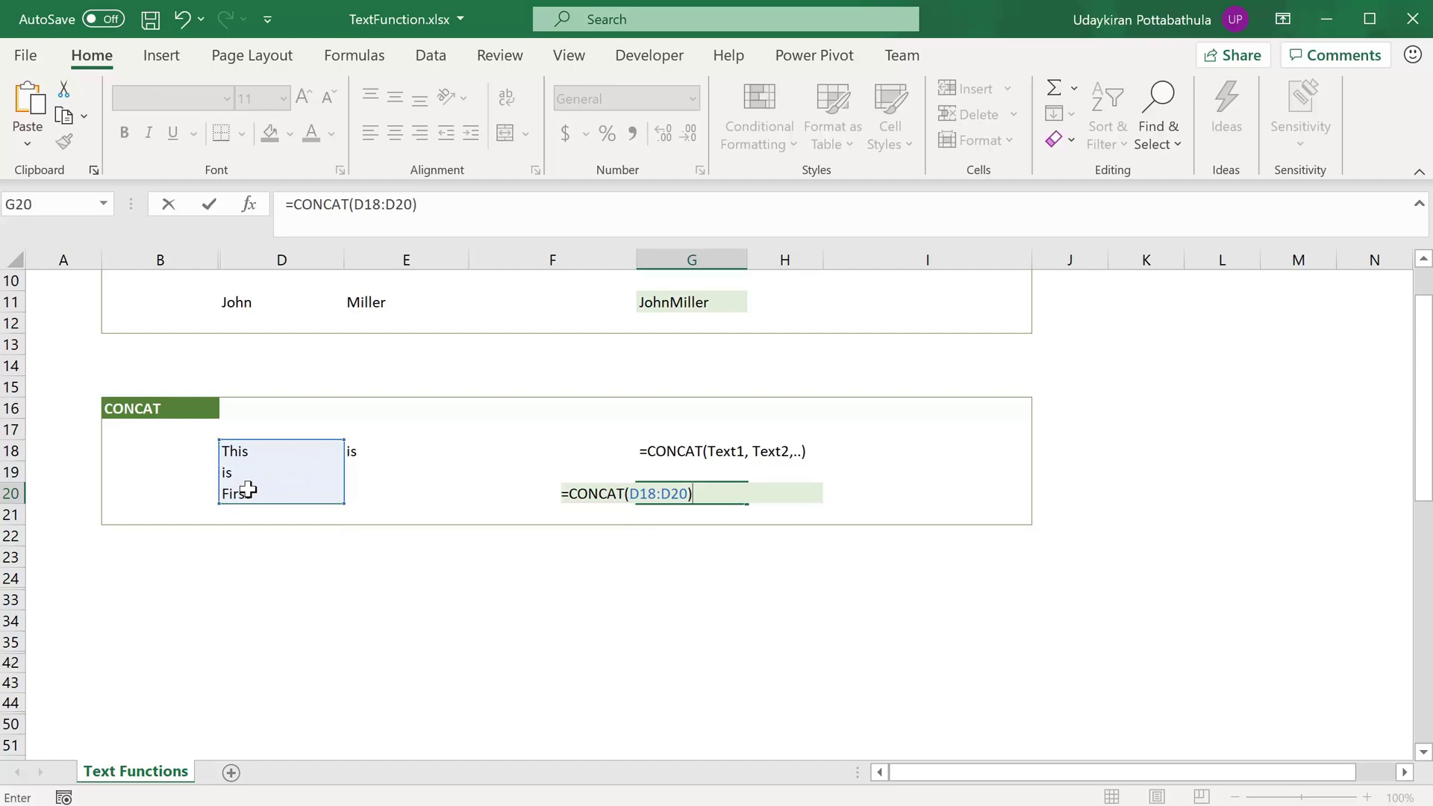
{"action": "key", "text": "Return"}
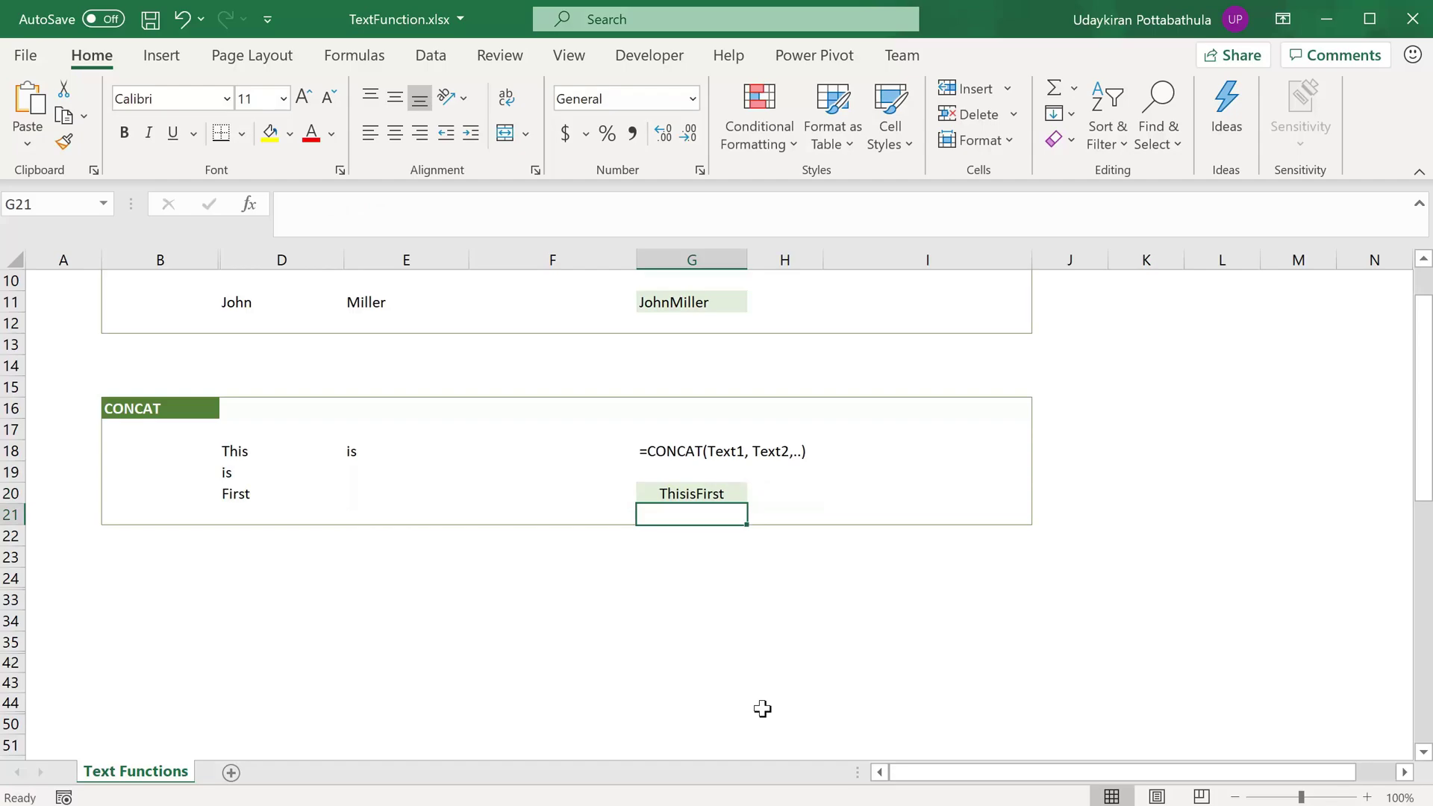
Replace the formula in G11 with =CONCATENATE(D11:E11), passing the name cells as one range
{"action": "scroll", "coordinate": [762, 709], "scroll_direction": "up", "scroll_amount": 2}
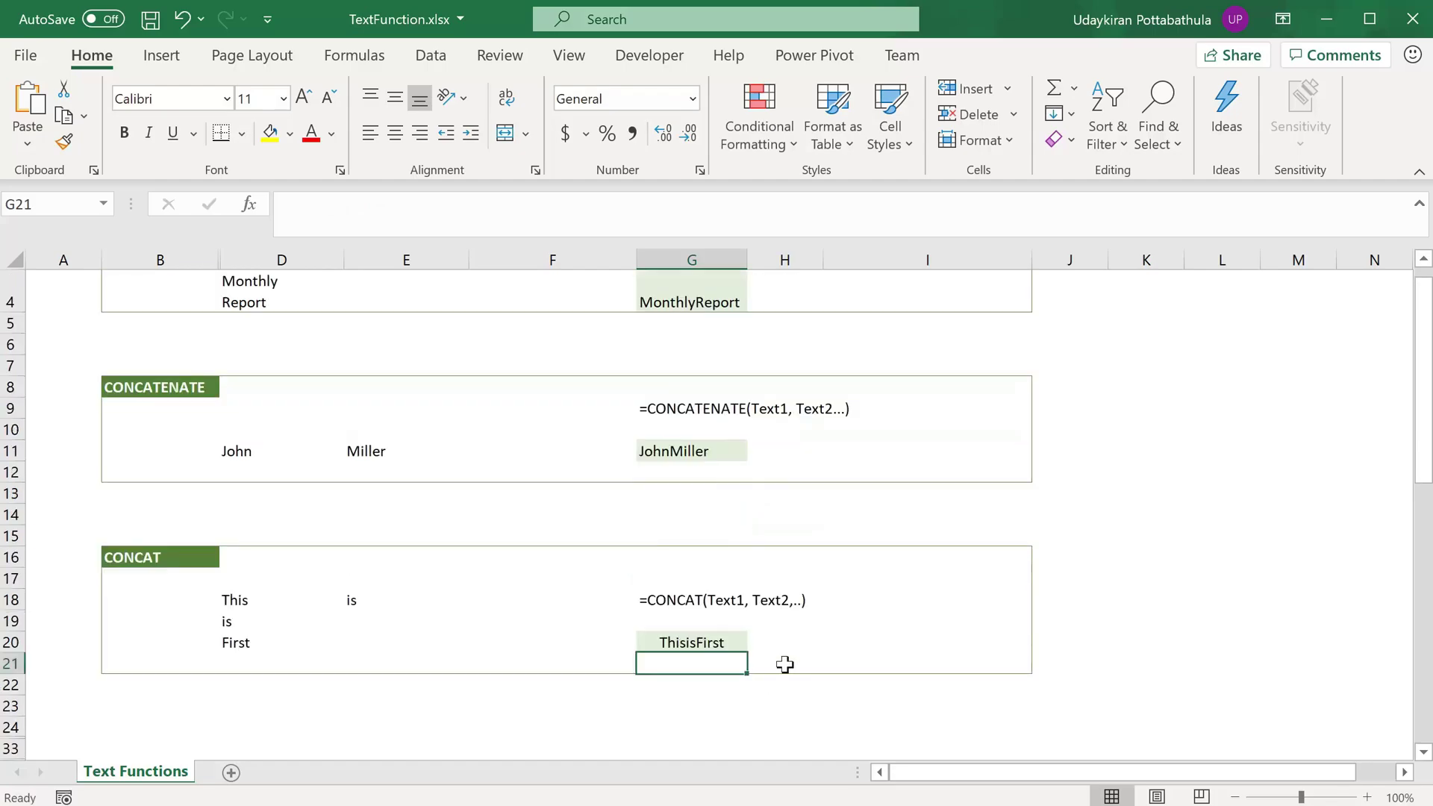
{"action": "left_click", "coordinate": [698, 450]}
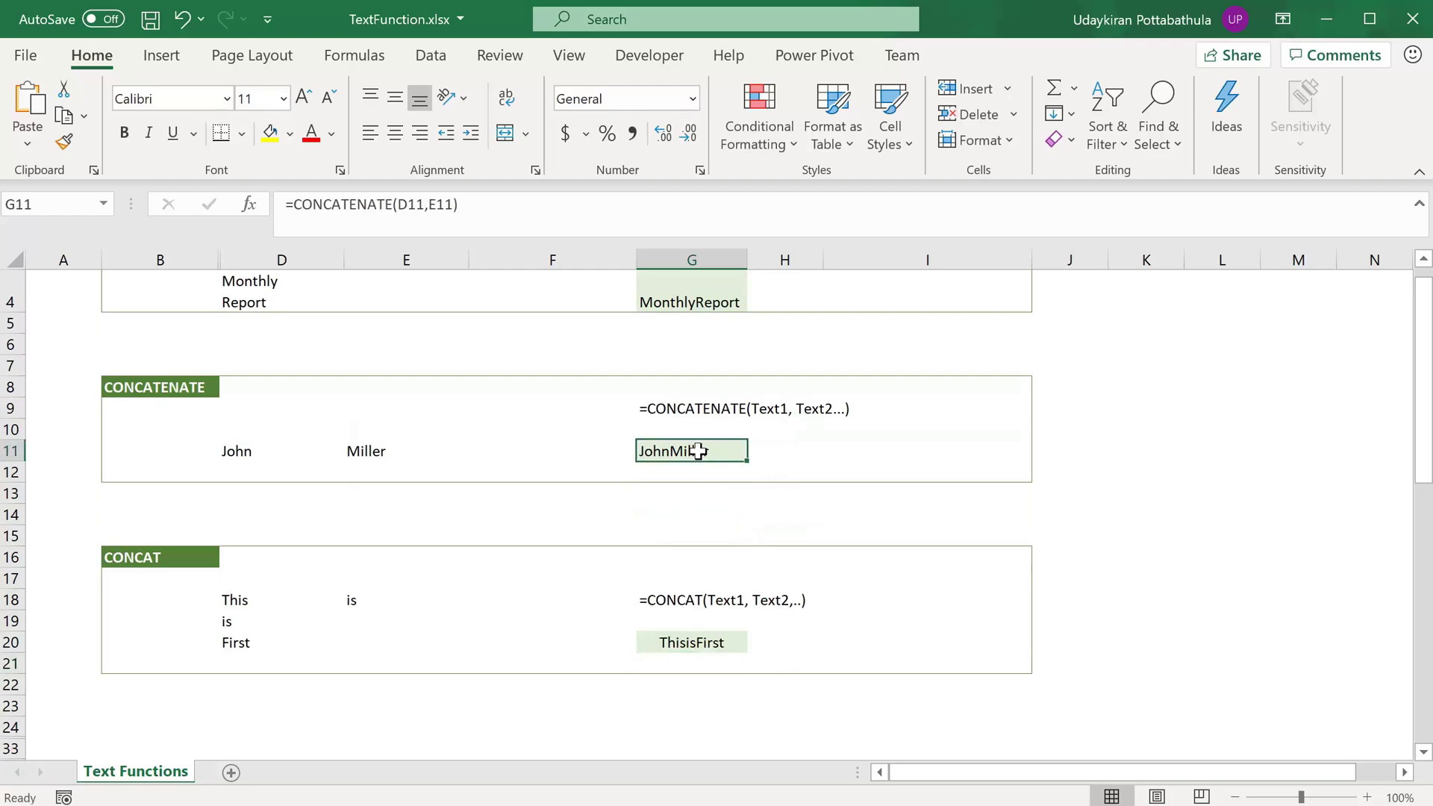
{"action": "type", "text": "=CONCATENATE("}
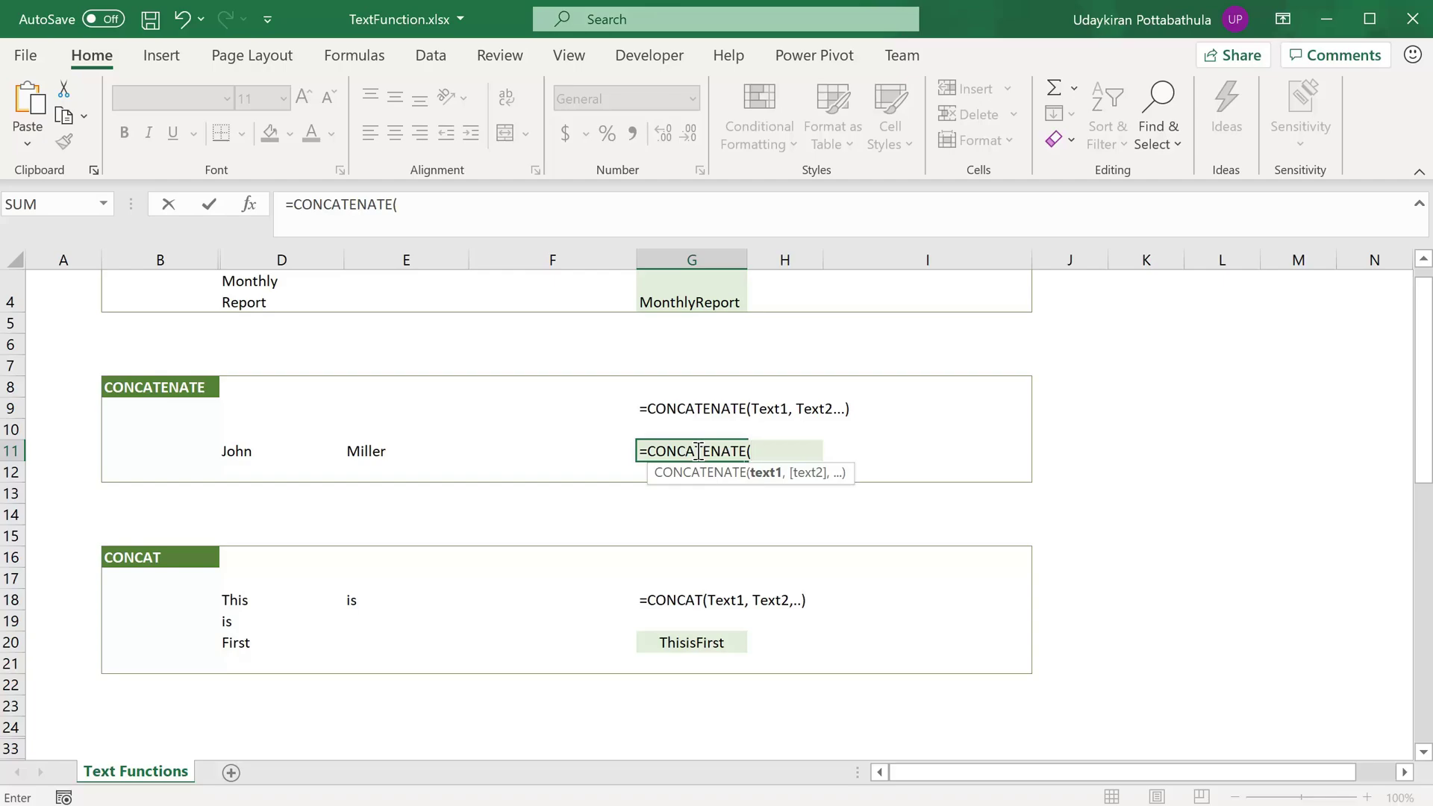
{"action": "left_click_drag", "start_coordinate": [239, 451], "coordinate": [382, 453]}
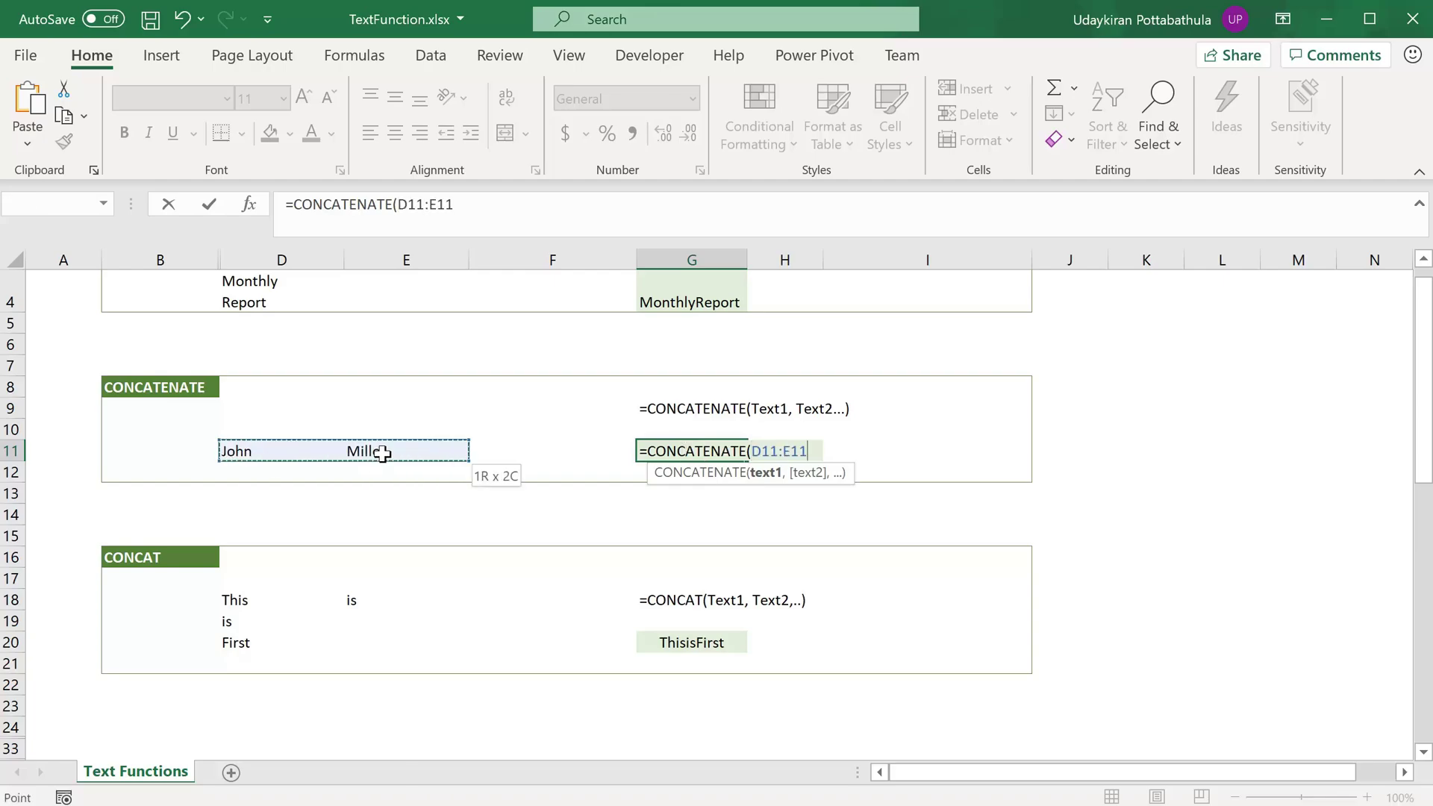
{"action": "type", "text": ")"}
{"action": "key", "text": "Return"}
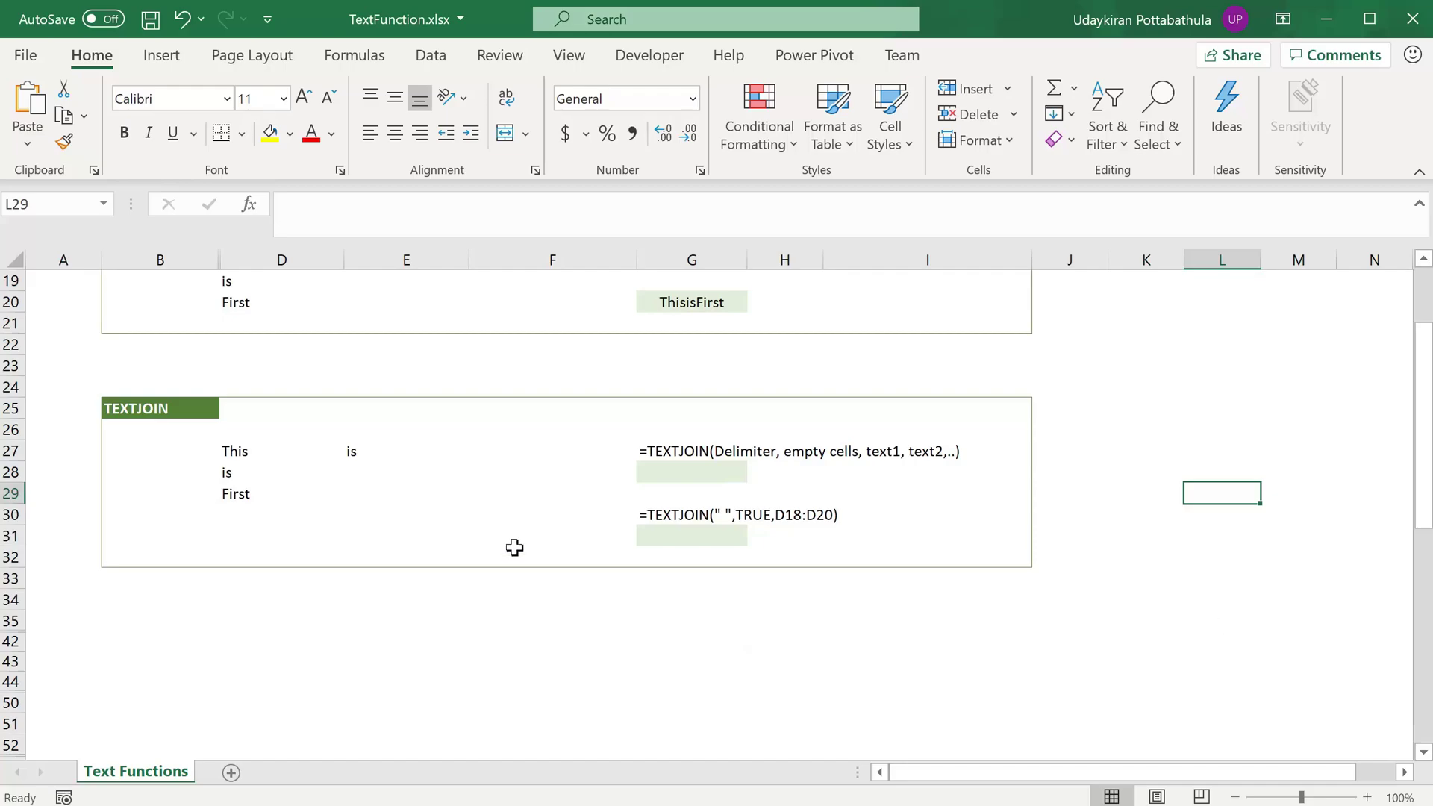
Rewrite the formula in G20 as =CONCAT(D18," ",D19," ",D20) to separate the words with spaces
{"action": "scroll", "coordinate": [383, 464], "scroll_direction": "up", "scroll_amount": 2}
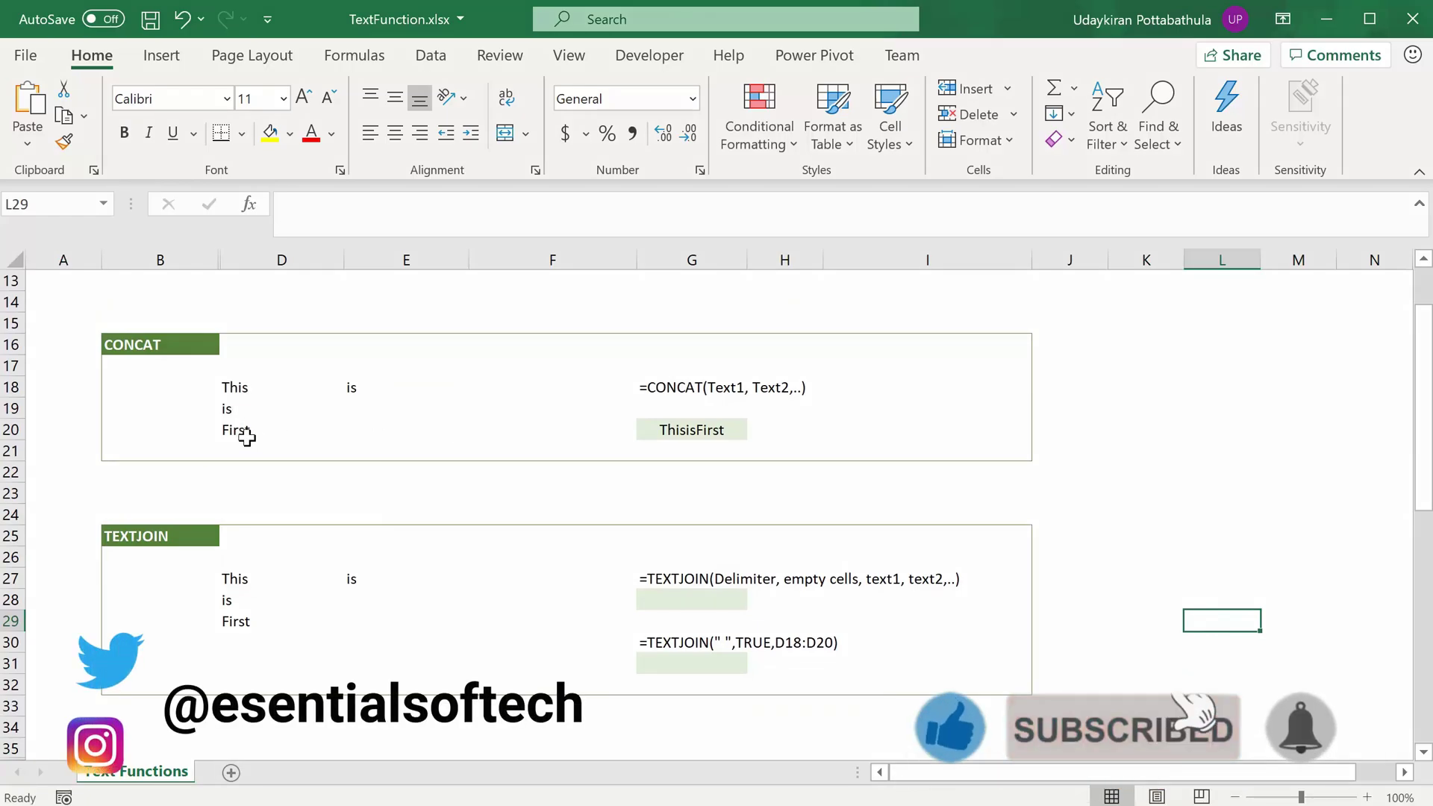
{"action": "left_click", "coordinate": [728, 433]}
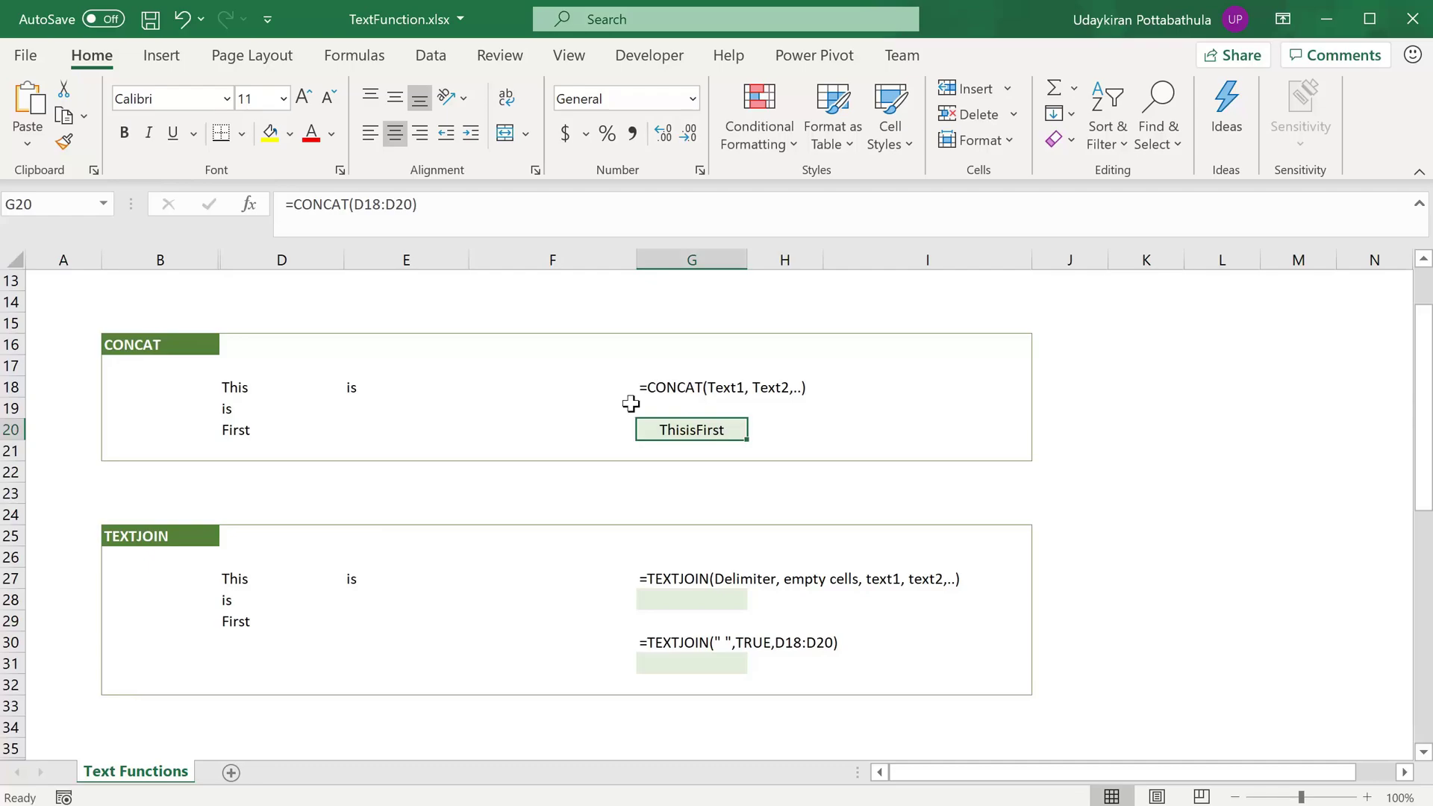
{"action": "left_click", "coordinate": [417, 212]}
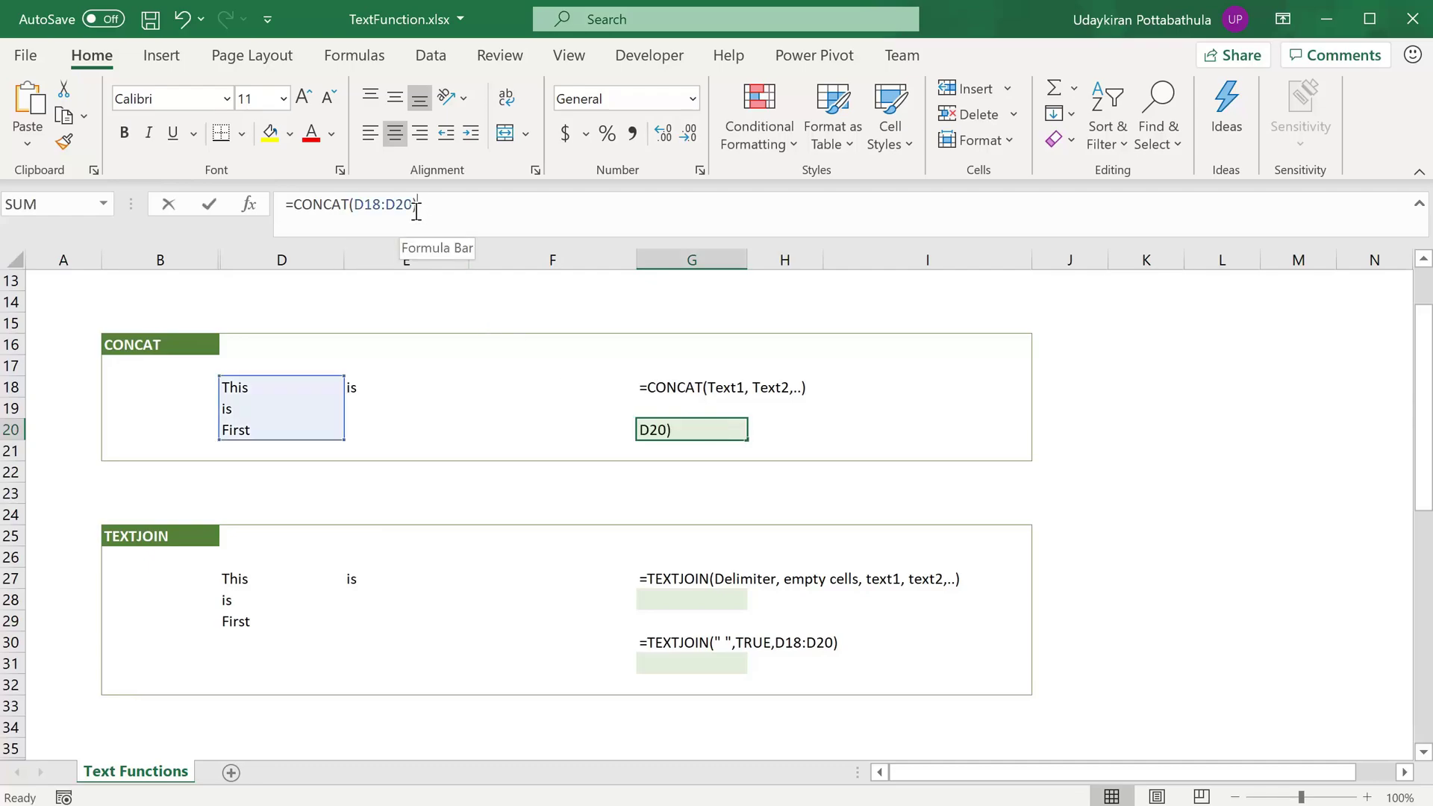
{"action": "key", "text": "BackSpace"}
{"action": "key", "text": "BackSpace"}
{"action": "key", "text": "BackSpace"}
{"action": "key", "text": "BackSpace"}
{"action": "key", "text": "BackSpace"}
{"action": "key", "text": "BackSpace"}
{"action": "key", "text": "BackSpace"}
{"action": "key", "text": "BackSpace"}
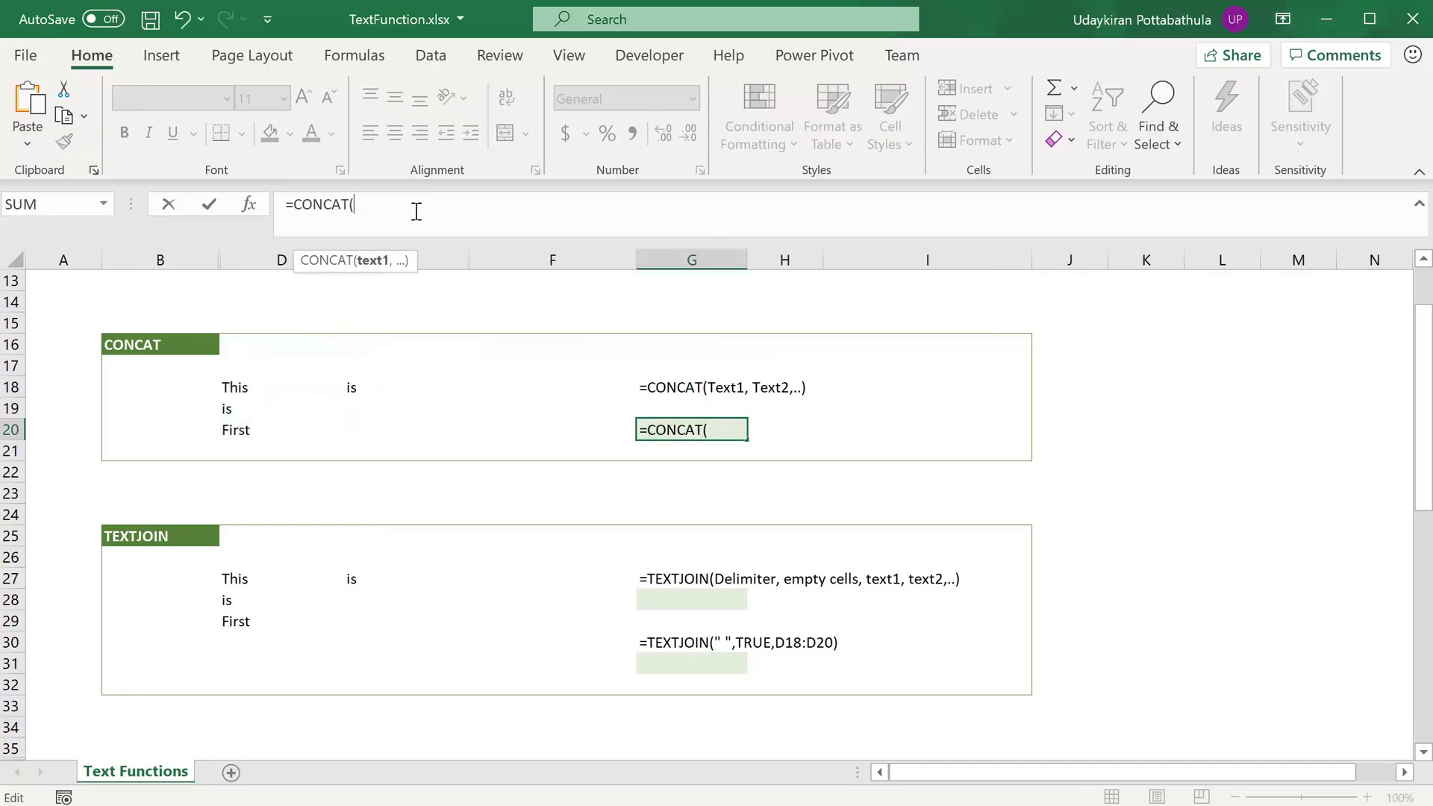
{"action": "left_click", "coordinate": [243, 386]}
{"action": "type", "text": ","}
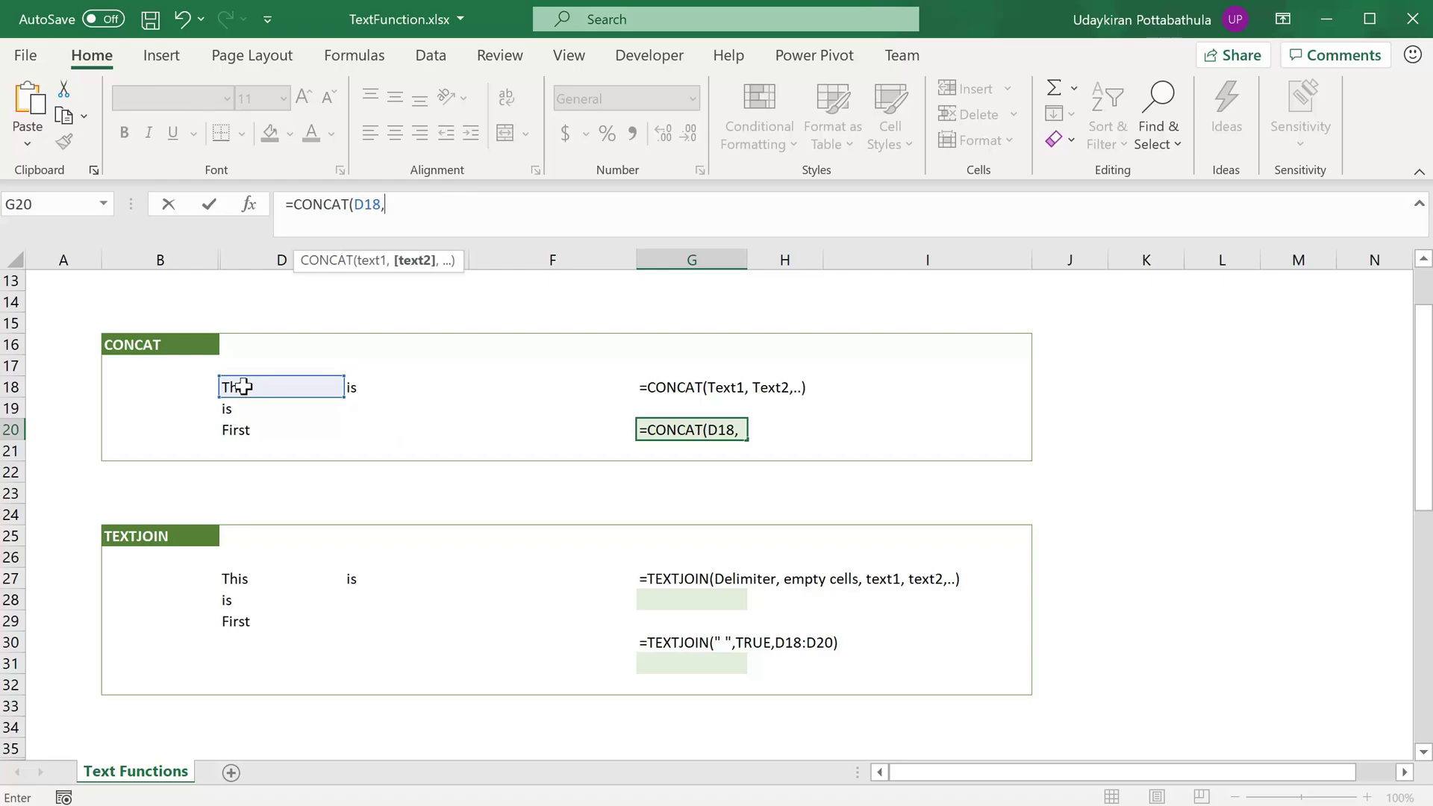
{"action": "type", "text": "\" \","}
{"action": "left_click", "coordinate": [241, 409]}
{"action": "type", "text": ",\" \","}
{"action": "left_click", "coordinate": [240, 431]}
{"action": "key", "text": "Return"}
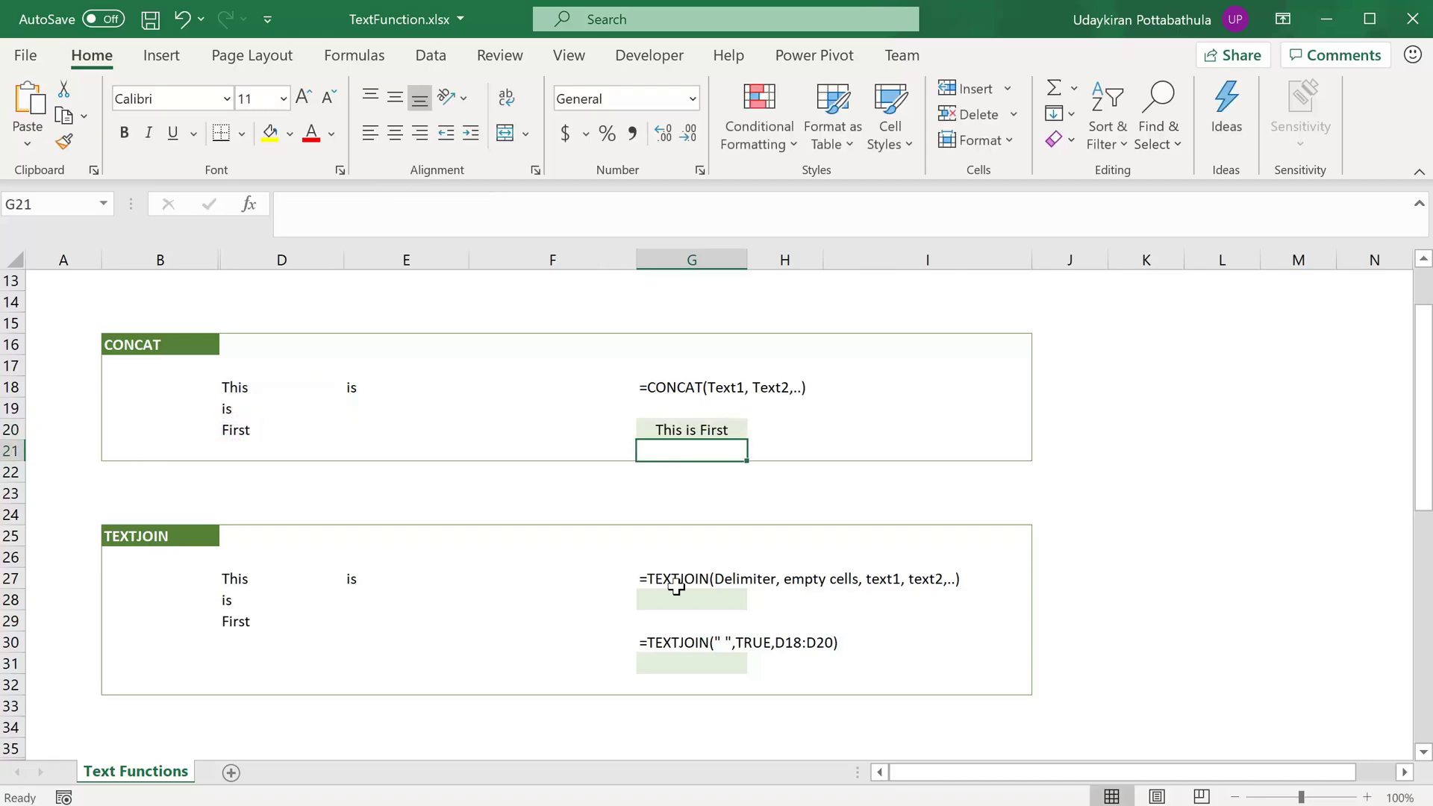
Enter =TEXTJOIN(" ",TRUE,D27:D29) in cell G28 to join the words with spaces, ignoring empty cells
{"action": "left_click", "coordinate": [738, 432]}
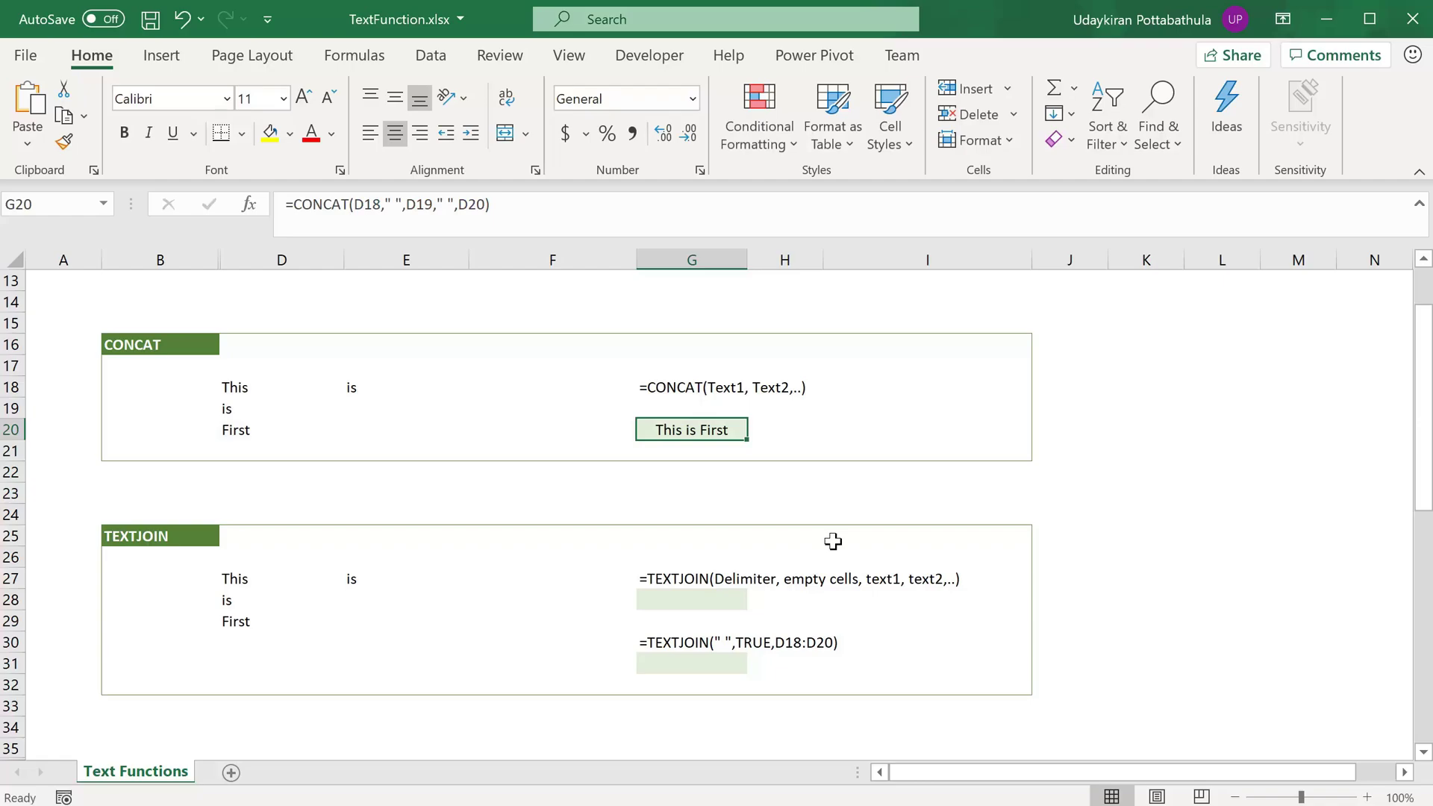
{"action": "left_click", "coordinate": [723, 597]}
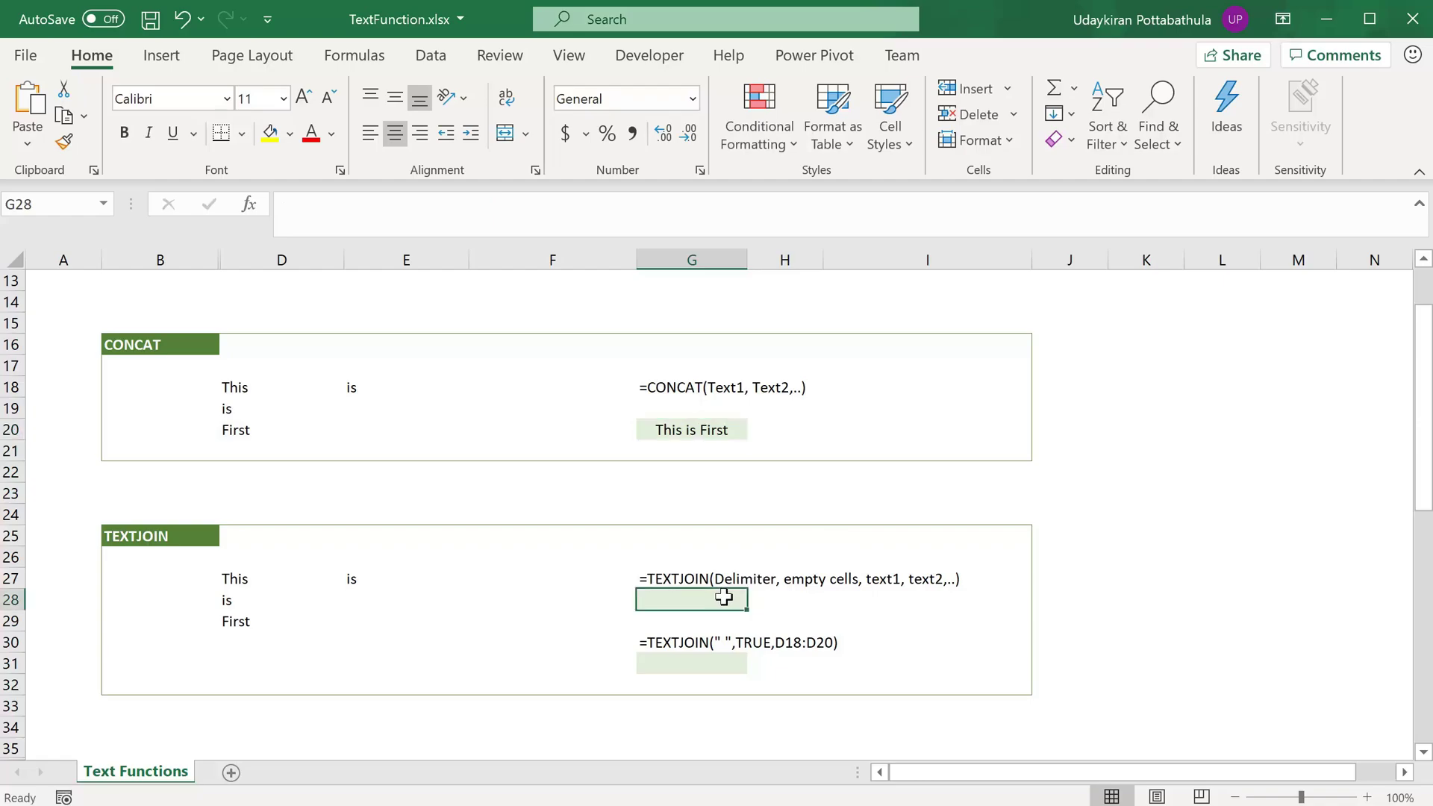
{"action": "double_click", "coordinate": [724, 597]}
{"action": "type", "text": "="}
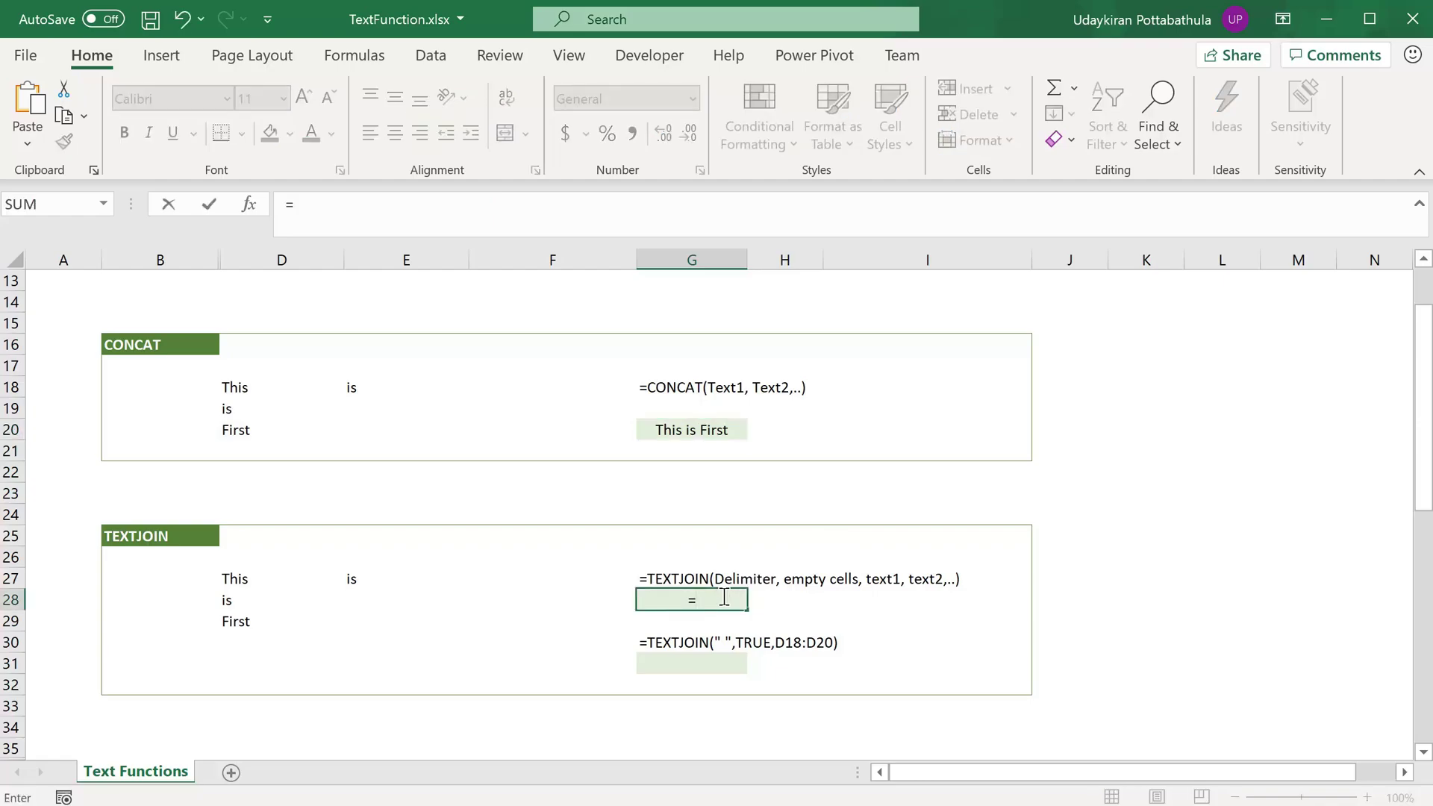
{"action": "type", "text": "TEX"}
{"action": "key", "text": "Down"}
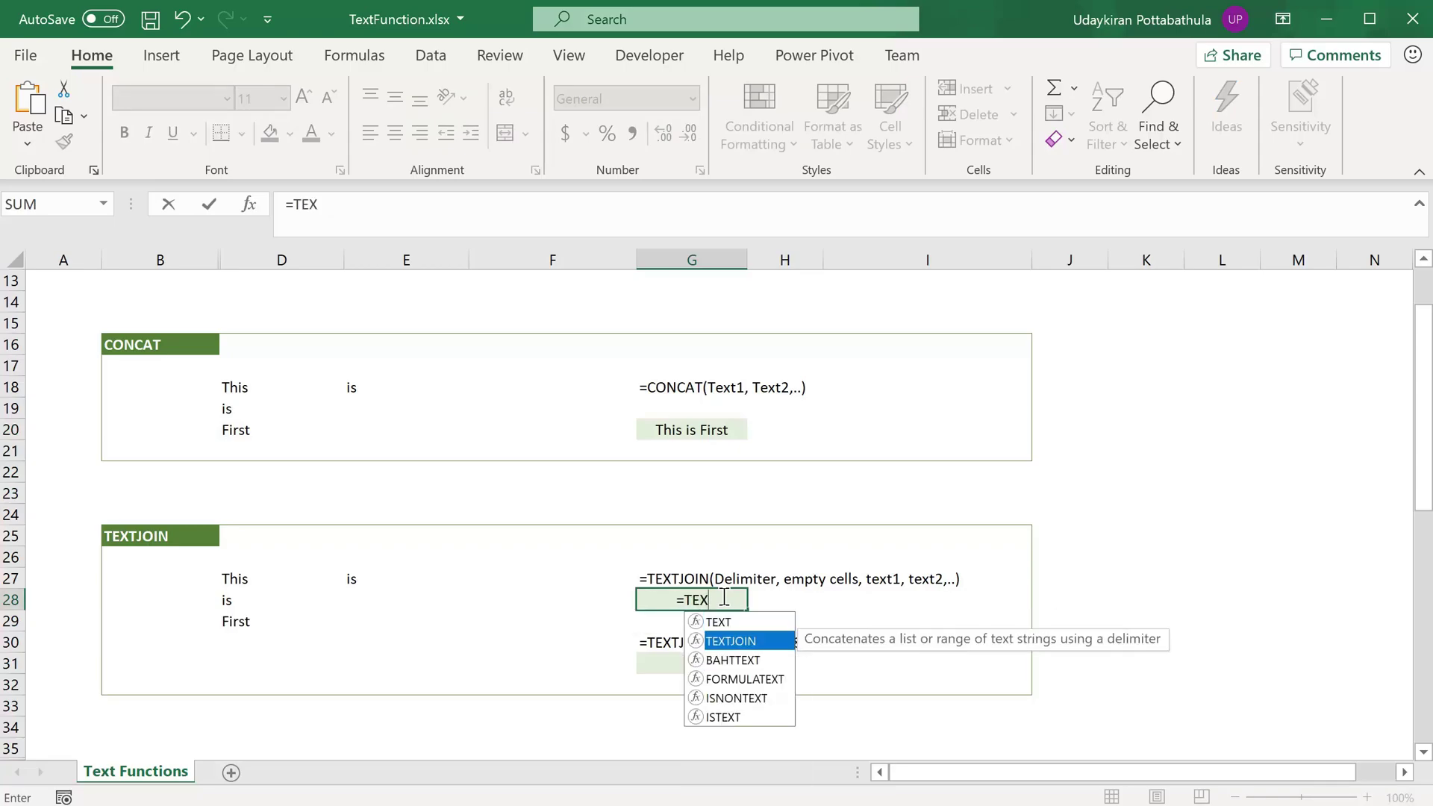
{"action": "key", "text": "Tab"}
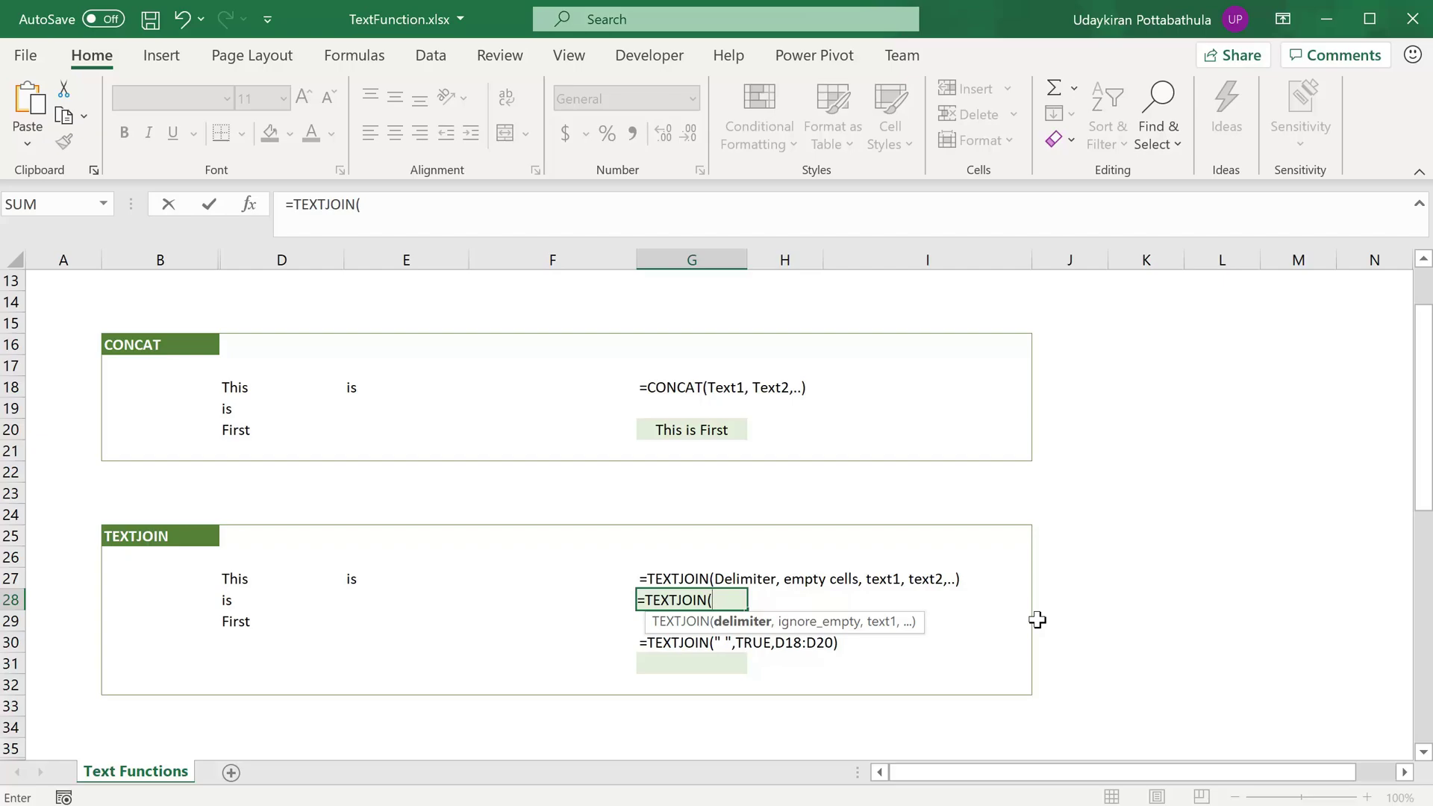
{"action": "type", "text": "\" \","}
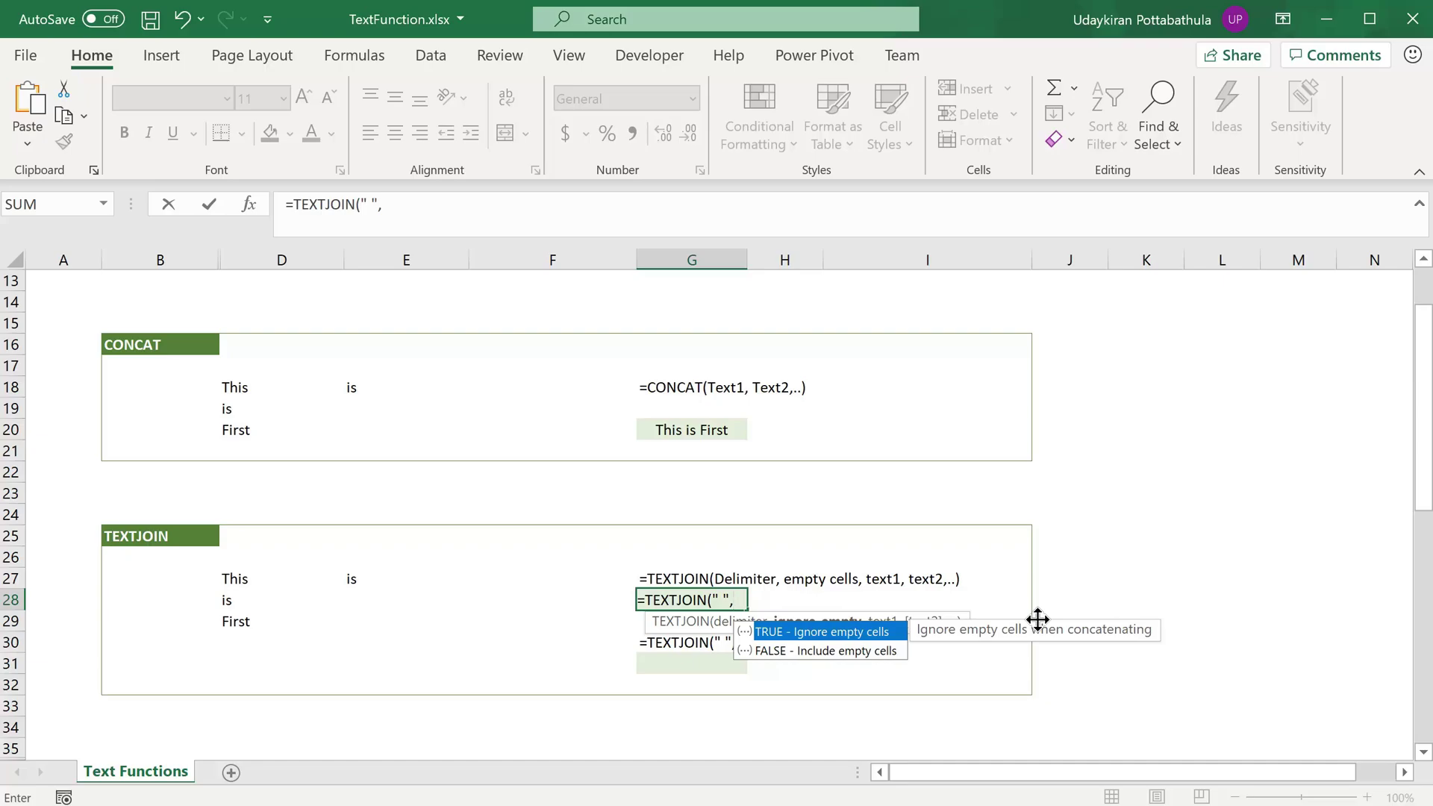
{"action": "key", "text": "Tab"}
{"action": "type", "text": ","}
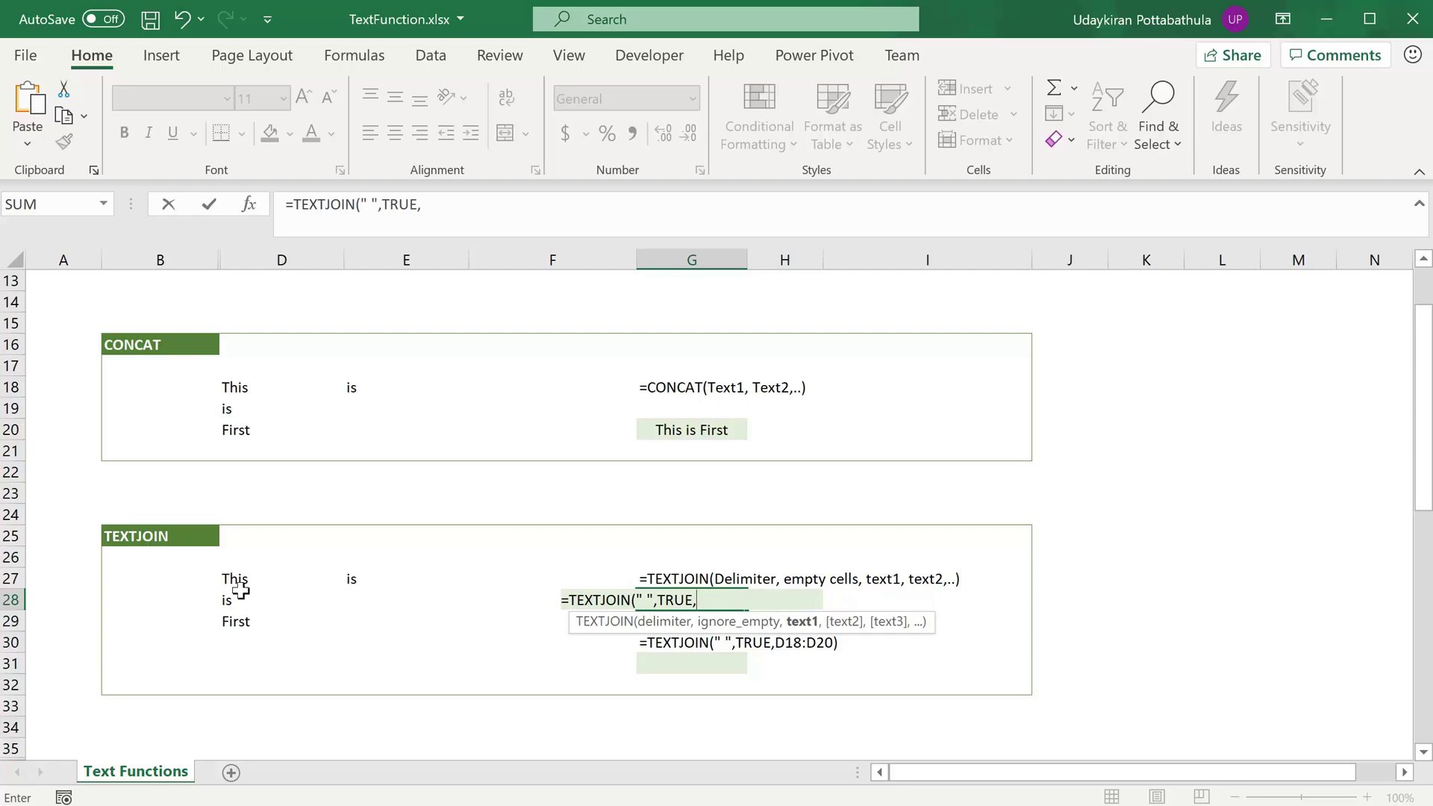
{"action": "left_click_drag", "start_coordinate": [235, 581], "coordinate": [233, 617]}
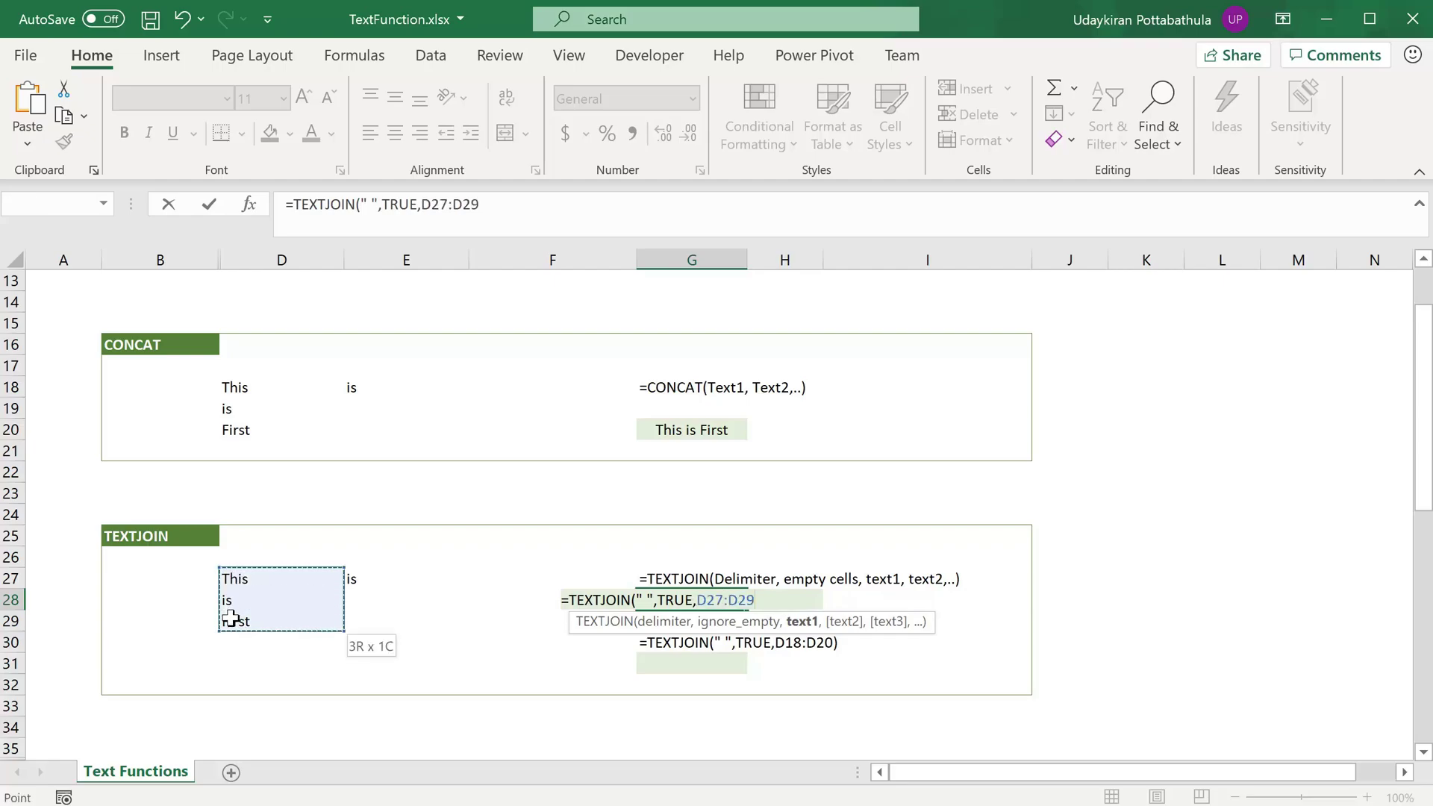
{"action": "type", "text": ")"}
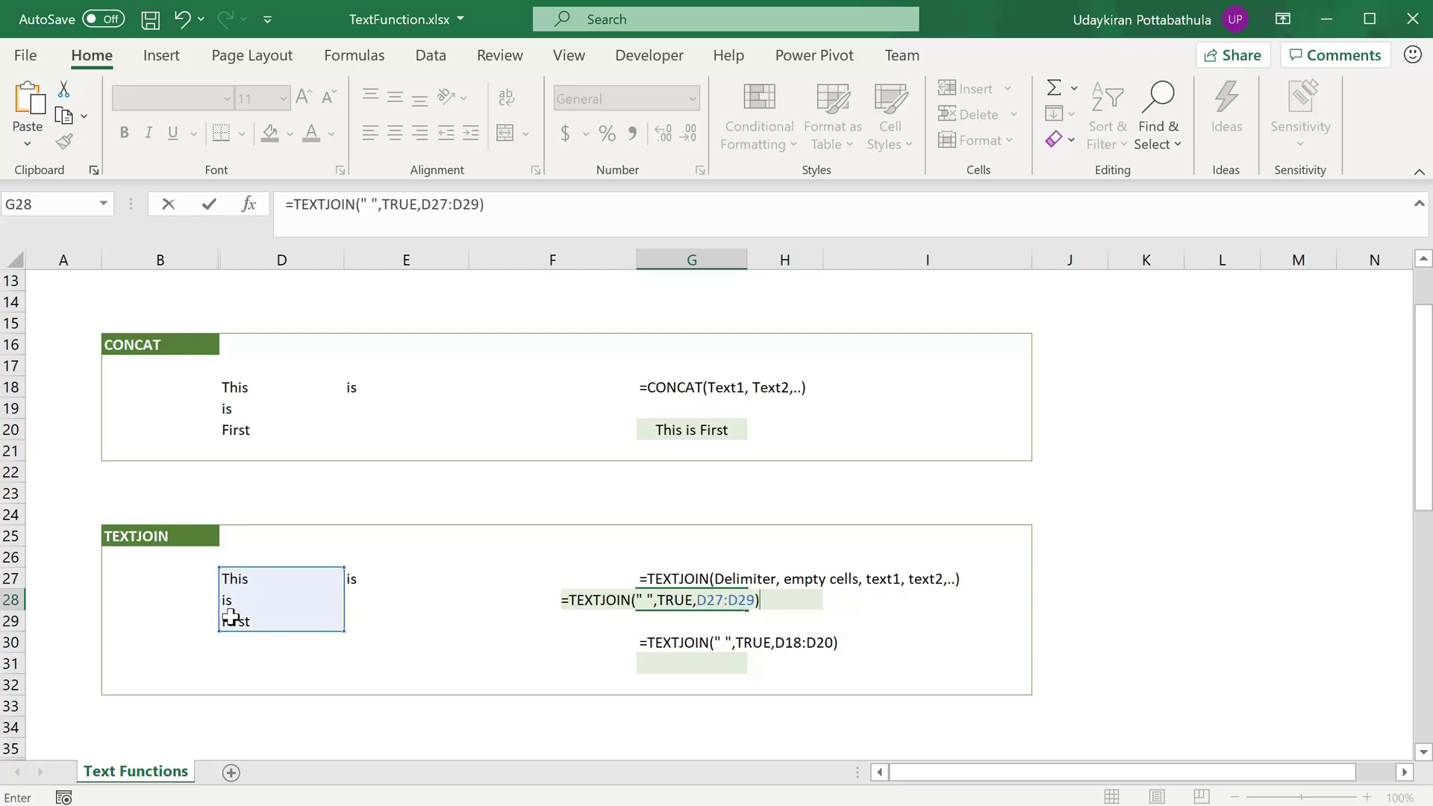
{"action": "key", "text": "Return"}
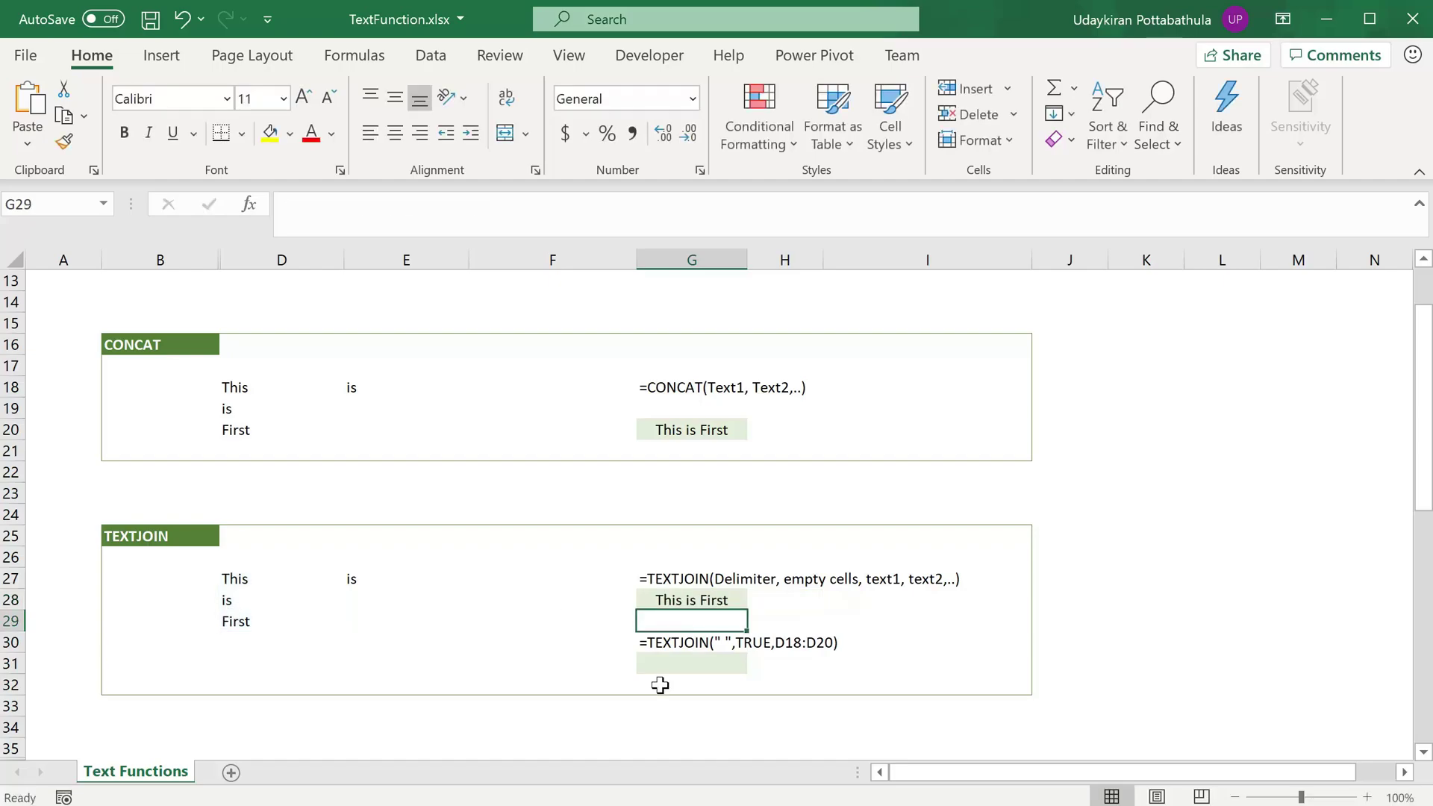
{"action": "key", "text": "Up"}
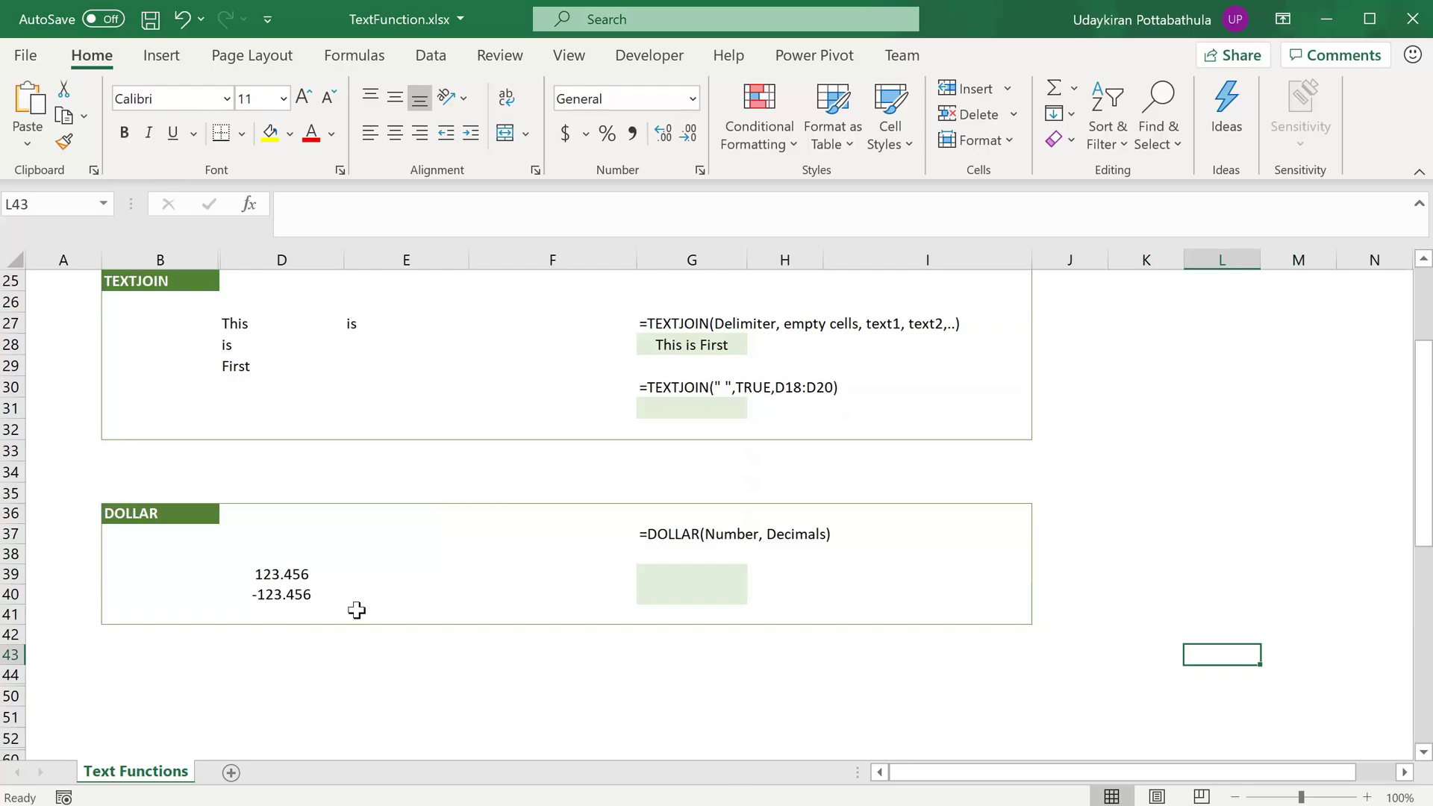
Enter =DOLLAR(D39,2) in cell G39 to convert the positive number to currency text with two decimals
{"action": "left_click", "coordinate": [270, 575]}
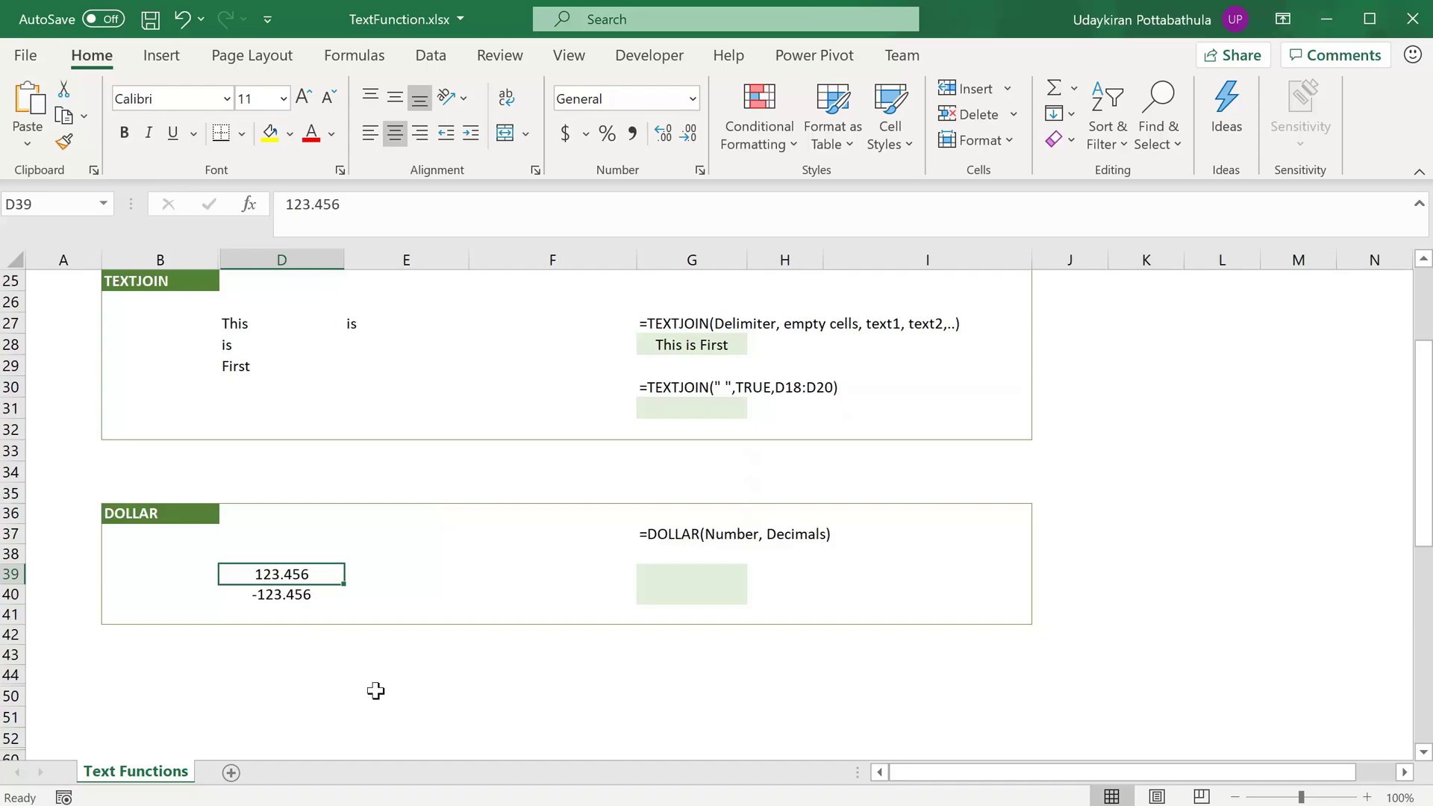
{"action": "left_click", "coordinate": [722, 580]}
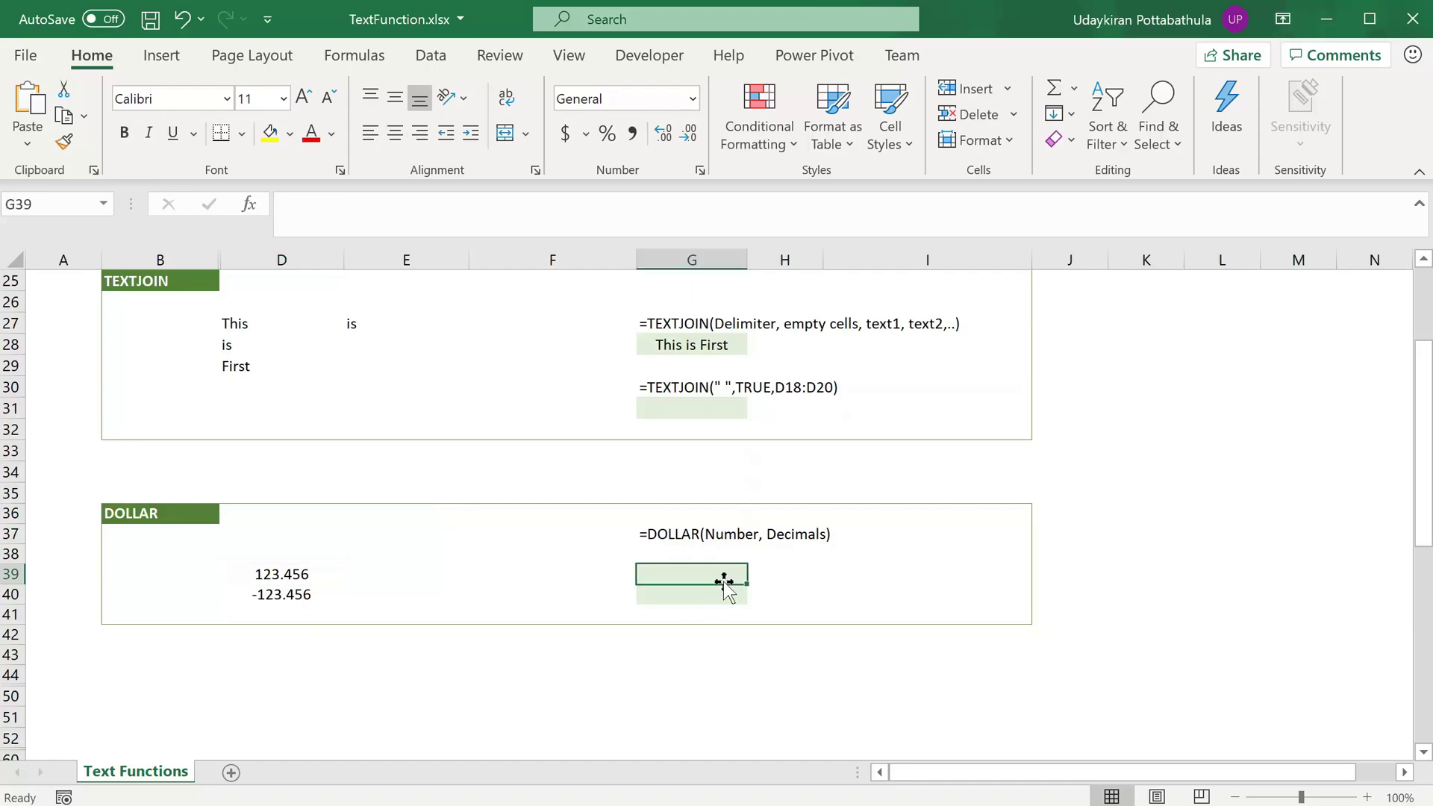
{"action": "type", "text": "=DOLL"}
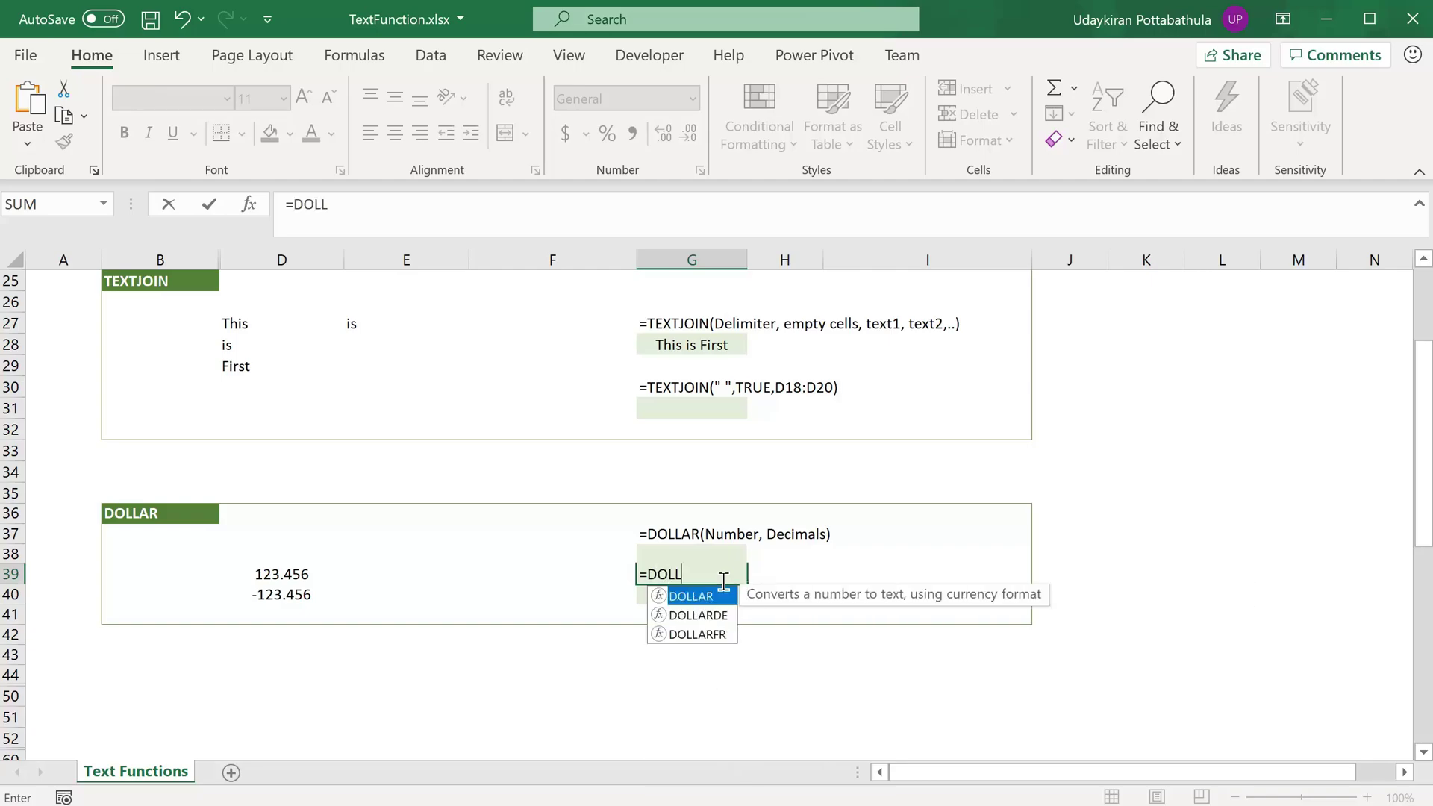
{"action": "key", "text": "Tab"}
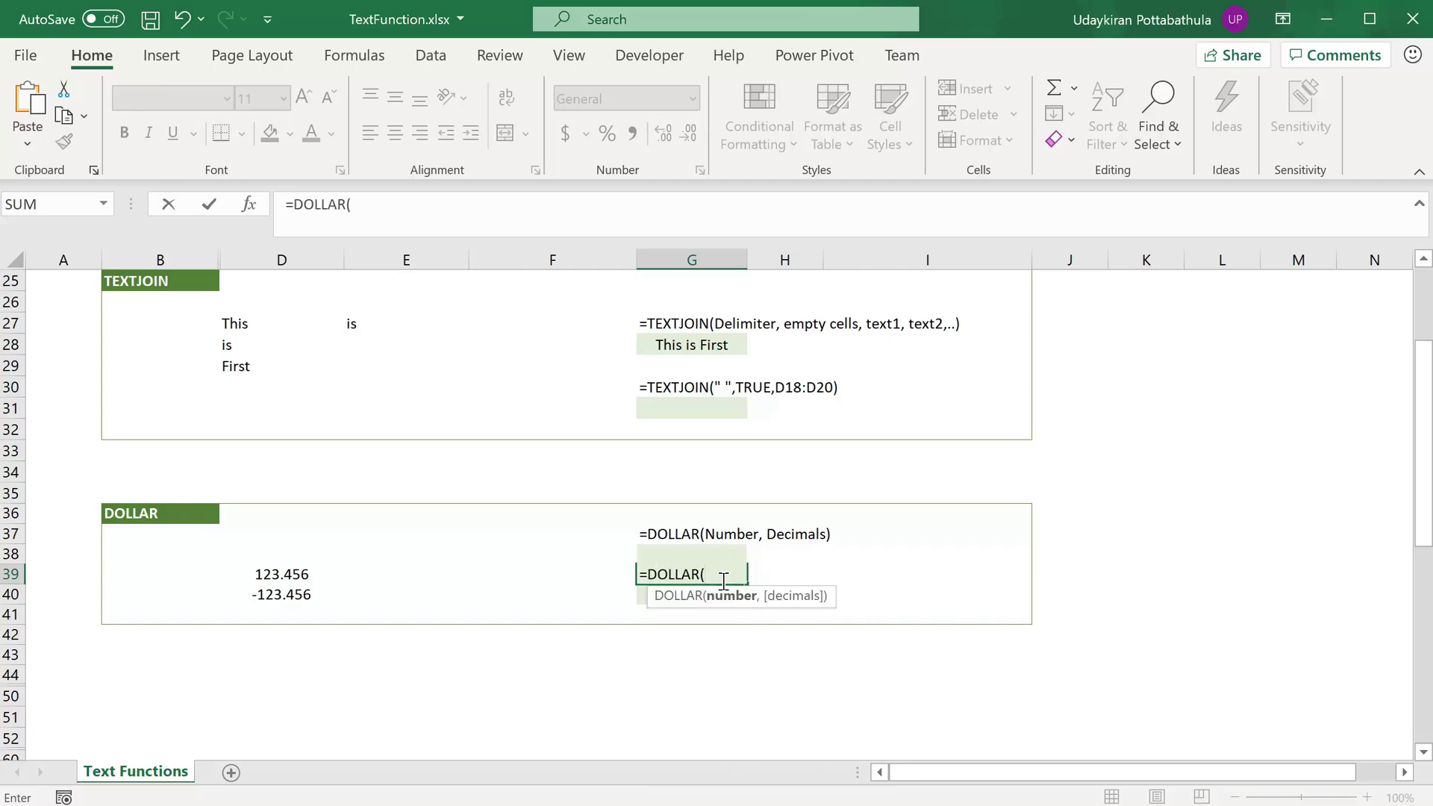
{"action": "left_click", "coordinate": [294, 572]}
{"action": "type", "text": ","}
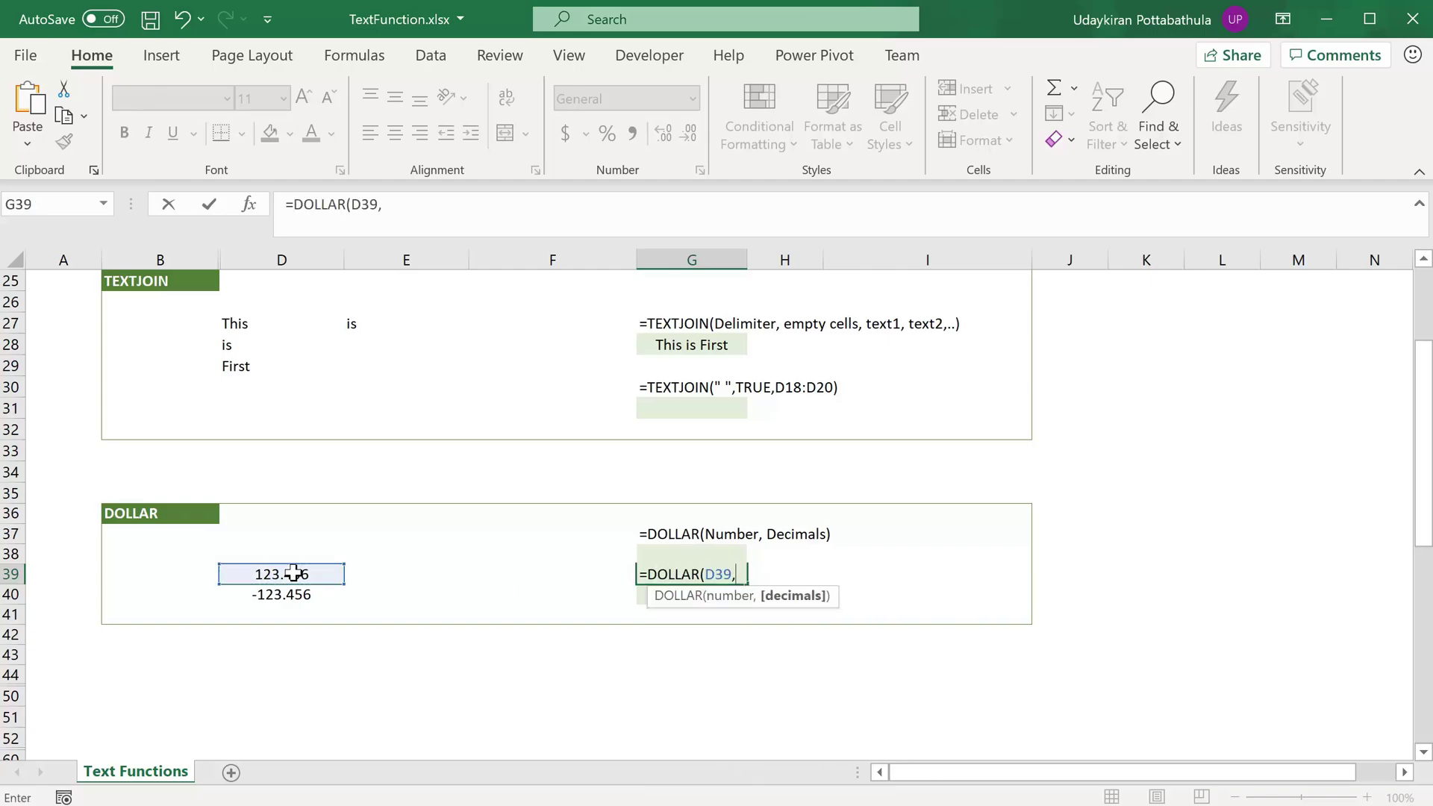
{"action": "type", "text": "2)"}
{"action": "key", "text": "Return"}
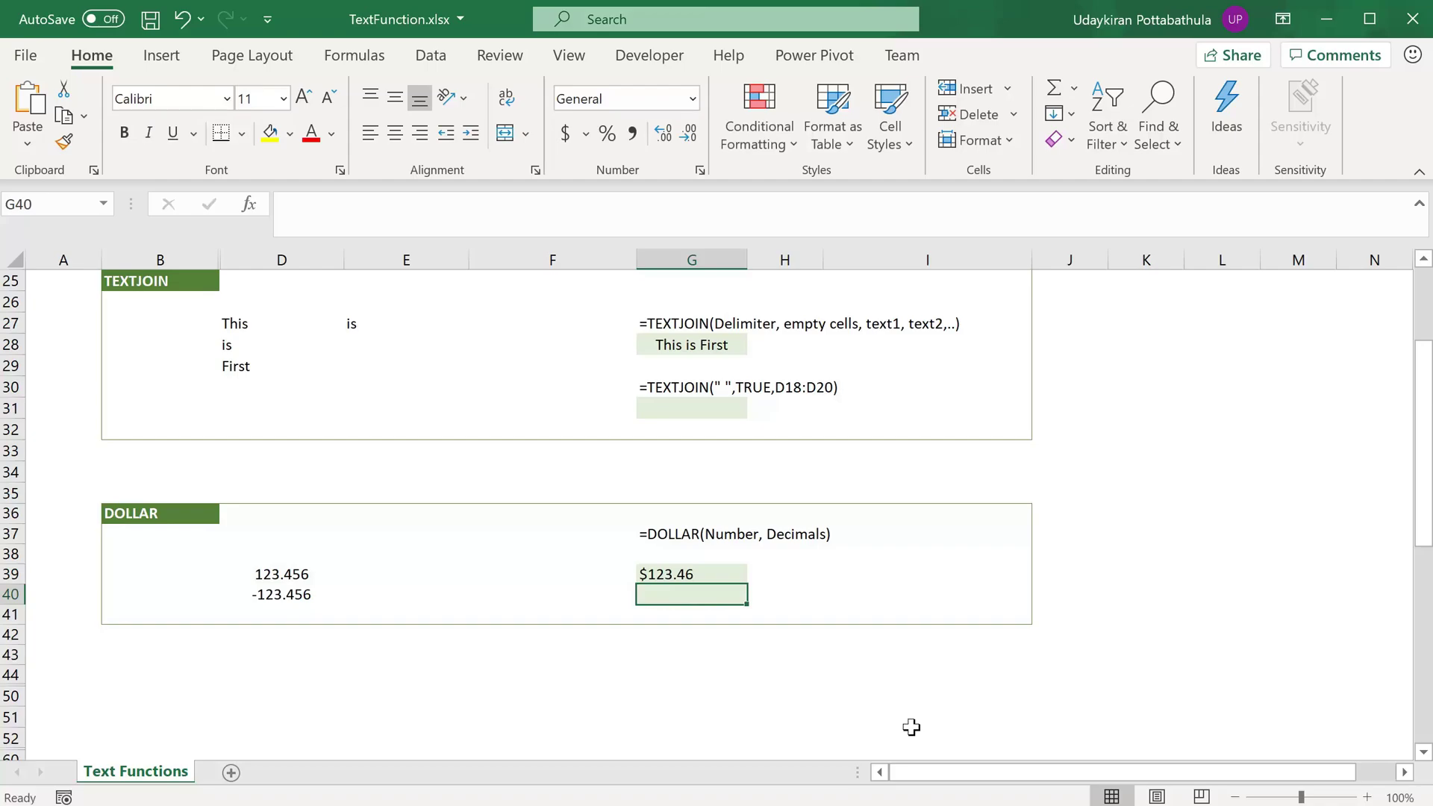
Enter =DOLLAR(D40,2) in cell G40 to convert the negative number to currency text with two decimals
{"action": "type", "text": "=doll"}
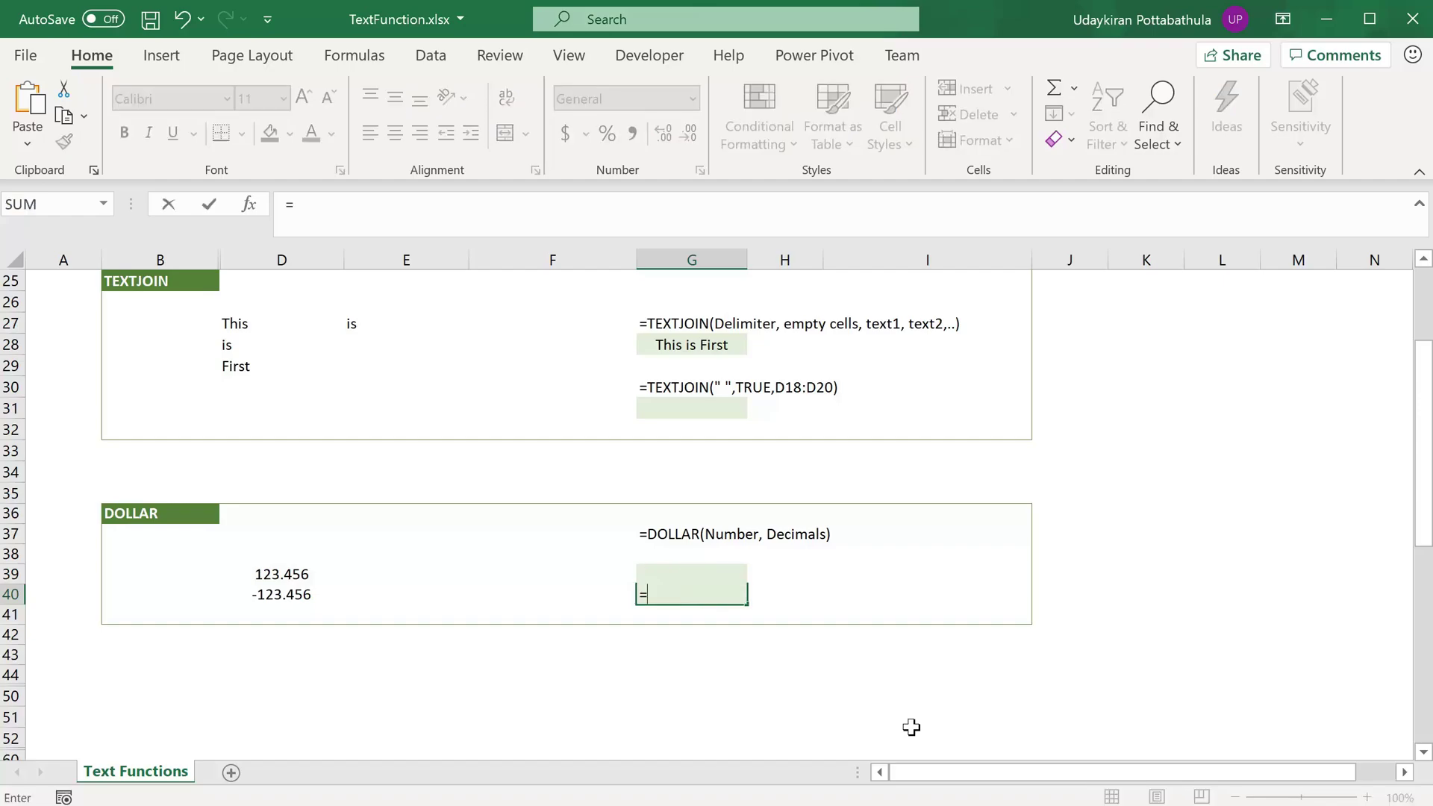
{"action": "key", "text": "Tab"}
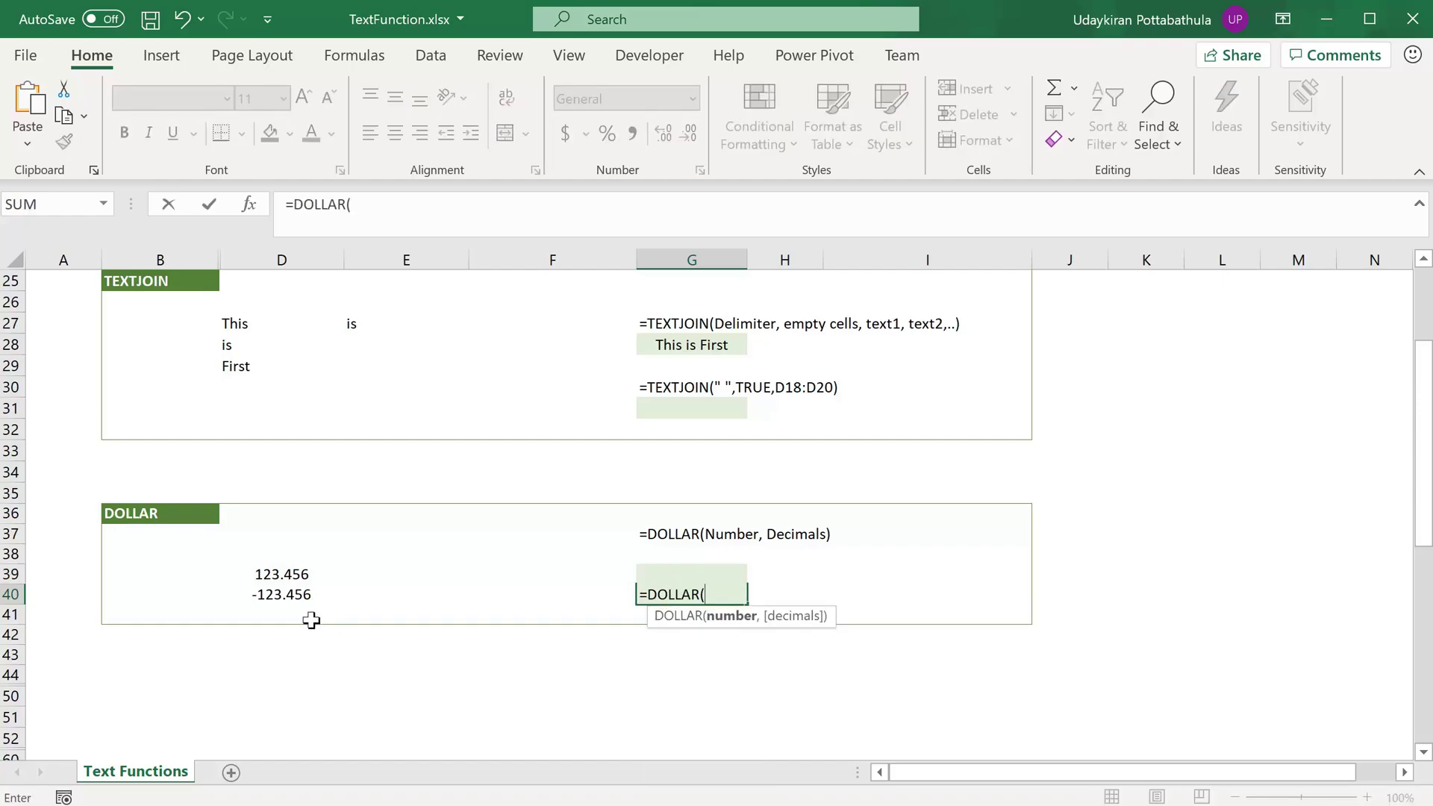
{"action": "left_click", "coordinate": [273, 595]}
{"action": "type", "text": ",2)"}
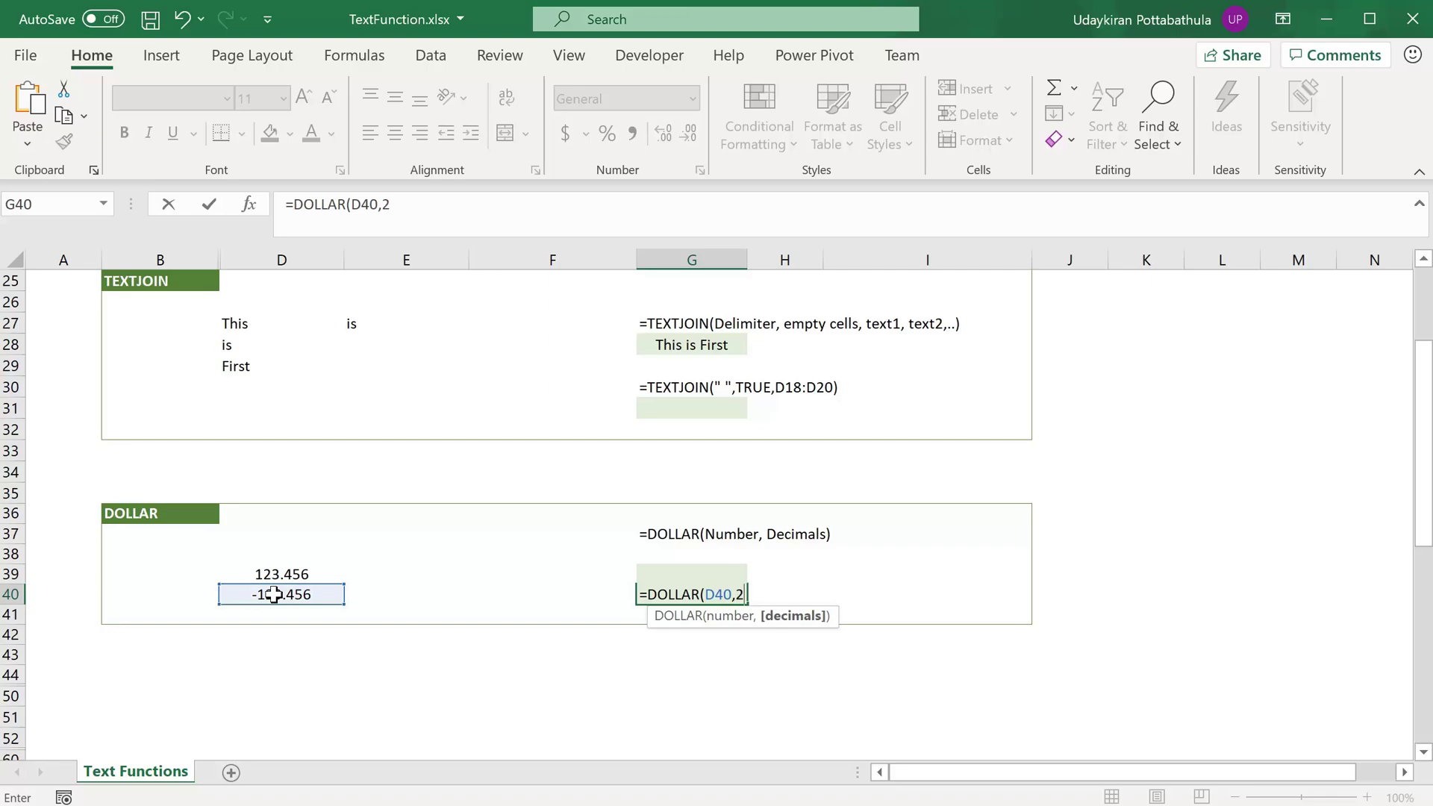
{"action": "key", "text": "Return"}
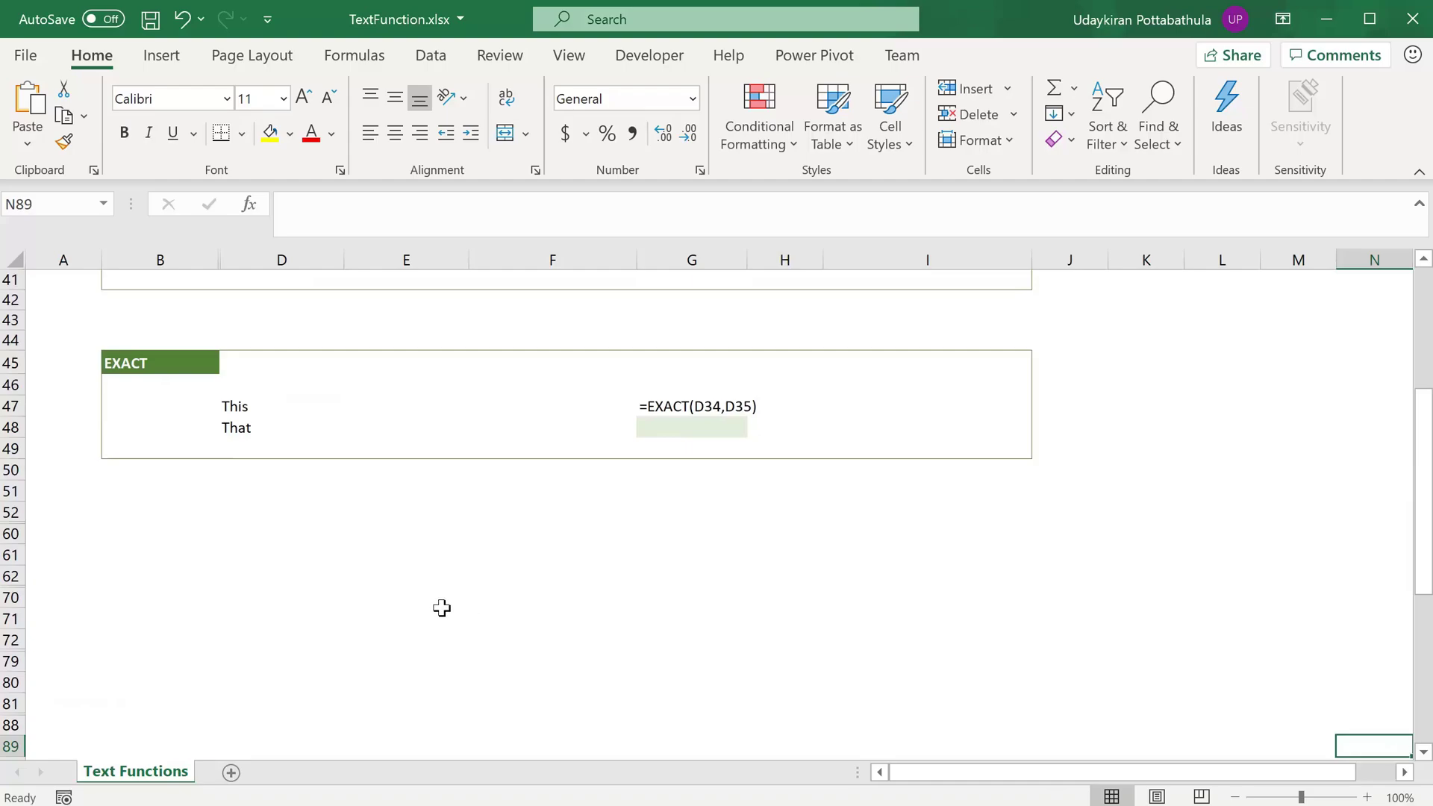
Enter =EXACT(D47,D48) in cell G48 to compare the two words in the EXACT section
{"action": "left_click", "coordinate": [734, 426]}
{"action": "type", "text": "=EX"}
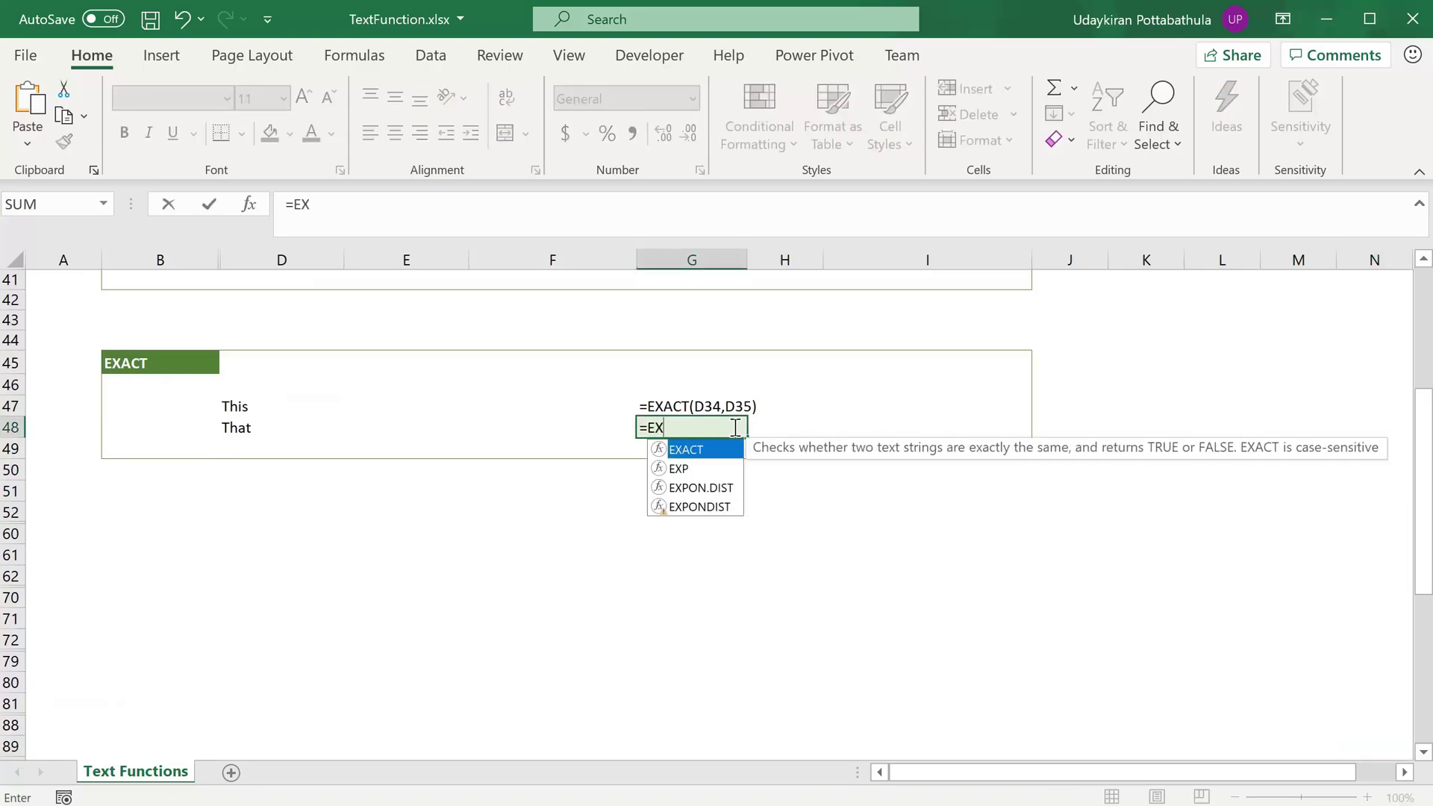
{"action": "key", "text": "Tab"}
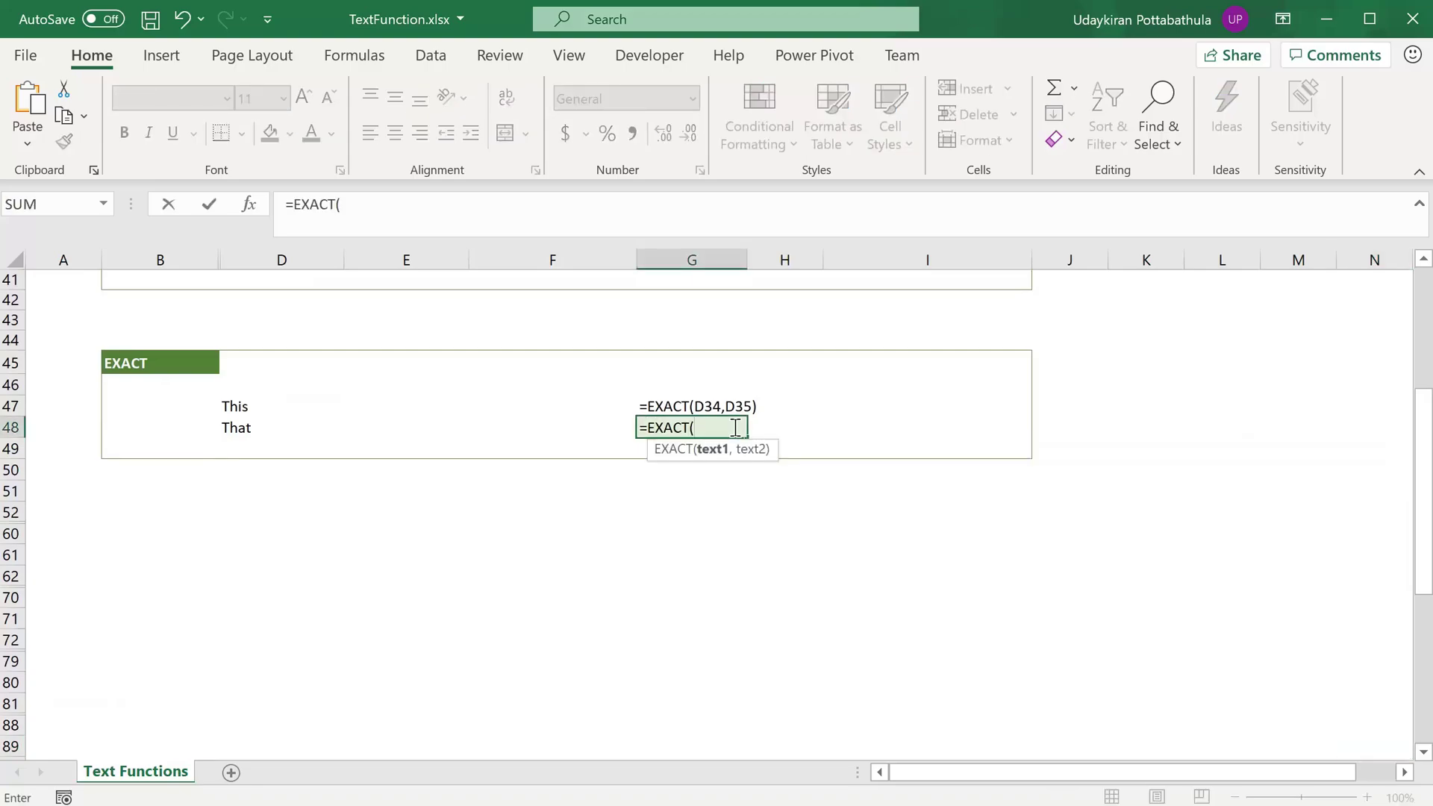
{"action": "left_click", "coordinate": [244, 406]}
{"action": "type", "text": ","}
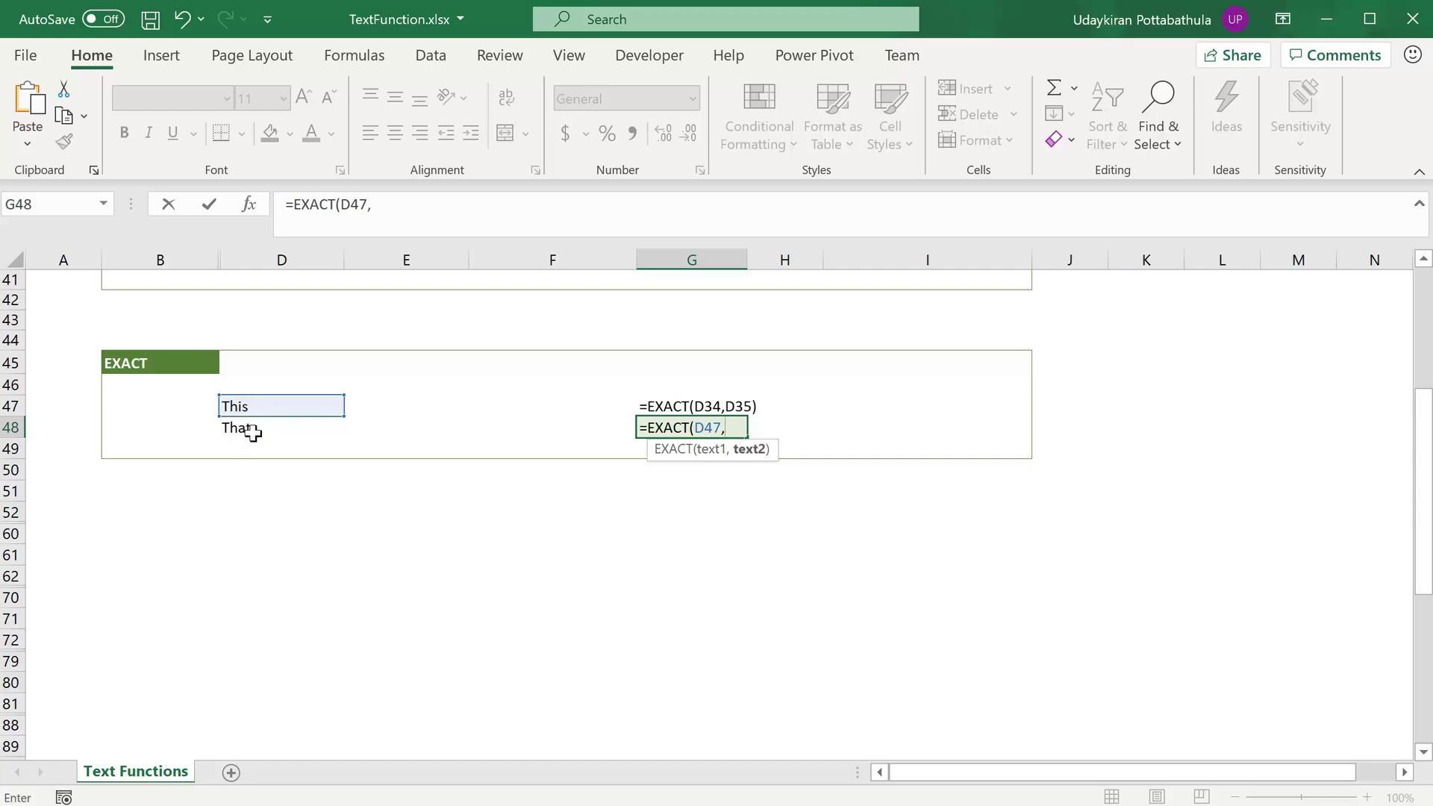
{"action": "left_click", "coordinate": [252, 431]}
{"action": "key", "text": "Return"}
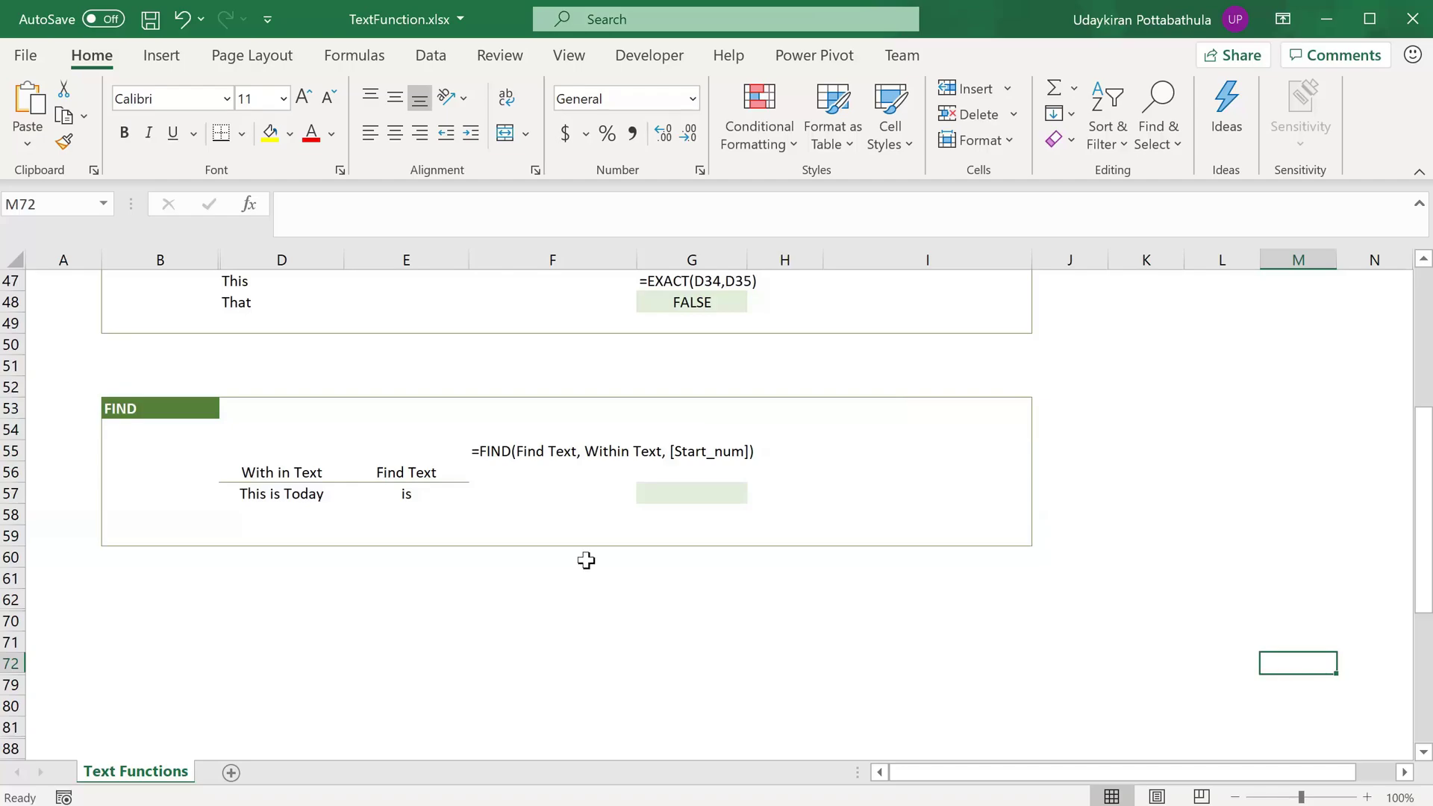
Enter =FIND(E57,D57) in cell G57 to locate the find text within the sentence, without a start number
{"action": "left_click", "coordinate": [399, 494]}
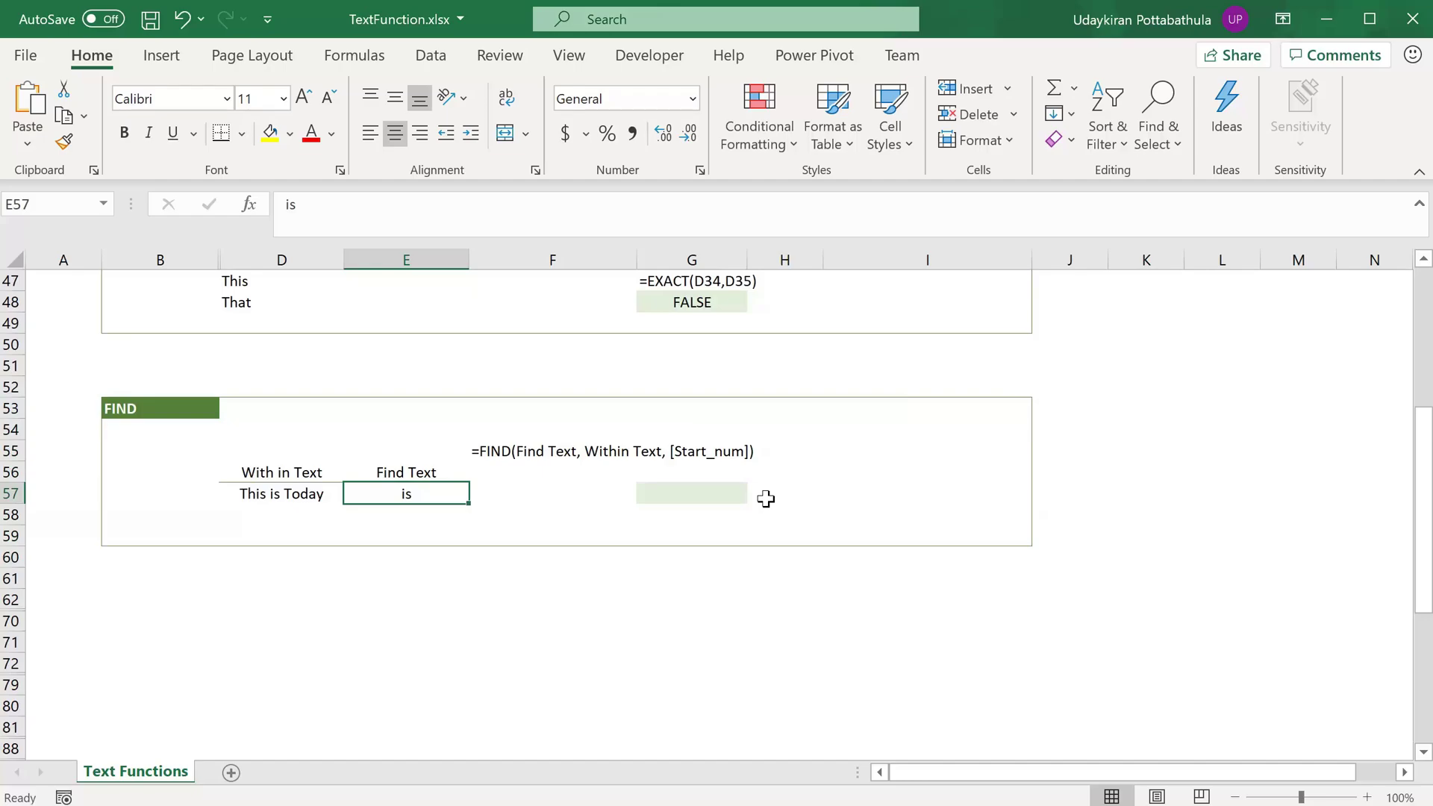
{"action": "key", "text": "Right"}
{"action": "key", "text": "Right"}
{"action": "type", "text": "="}
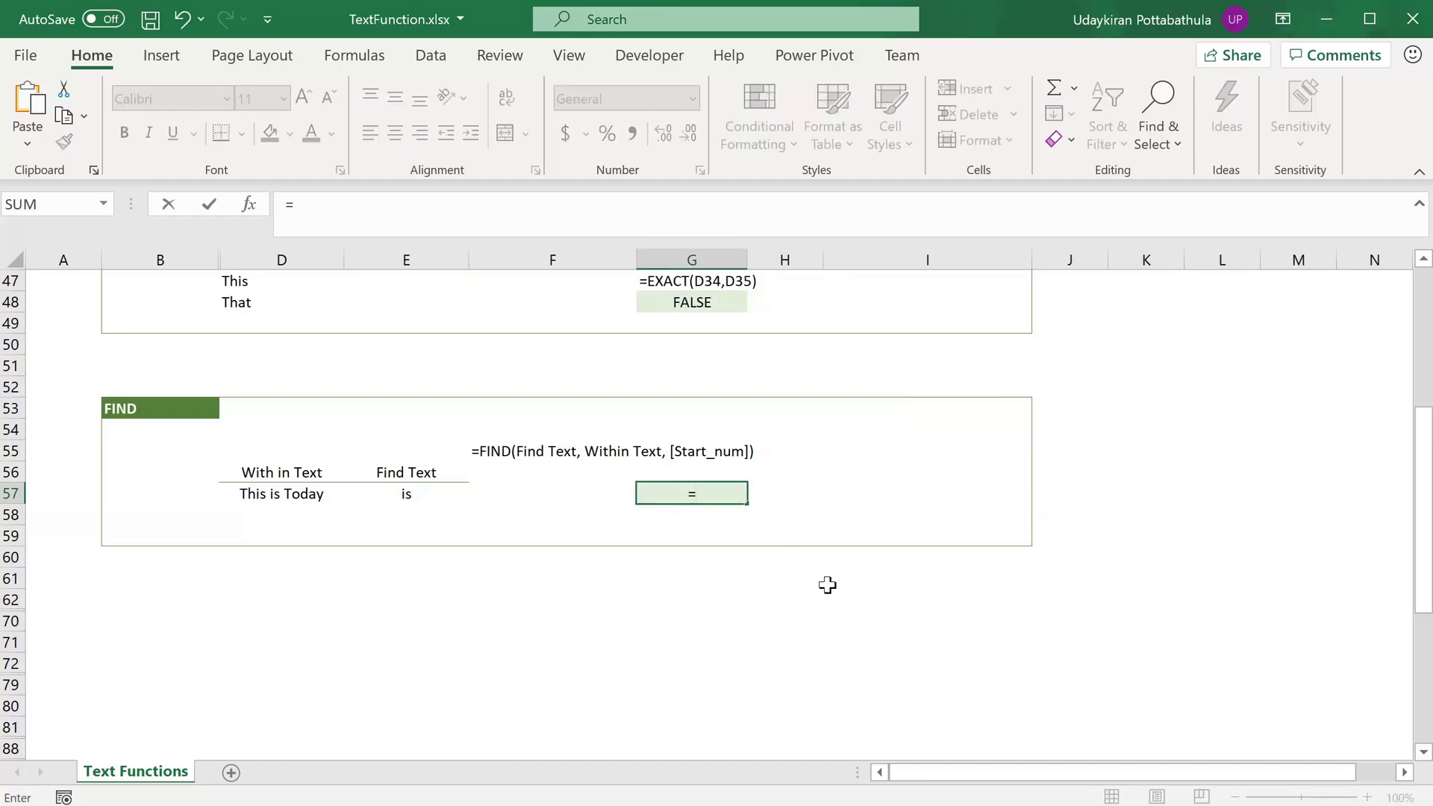
{"action": "type", "text": "FIND("}
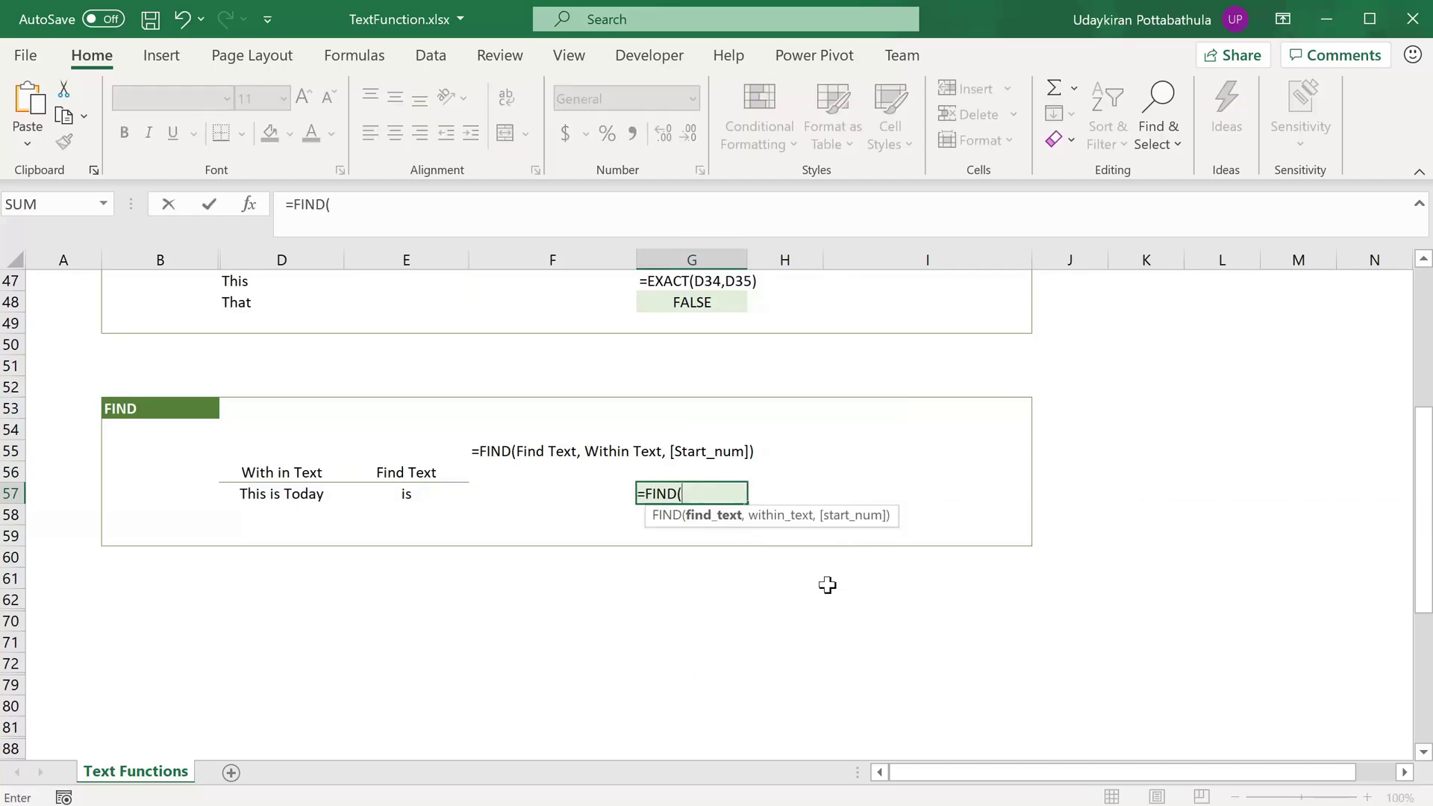
{"action": "left_click", "coordinate": [401, 496]}
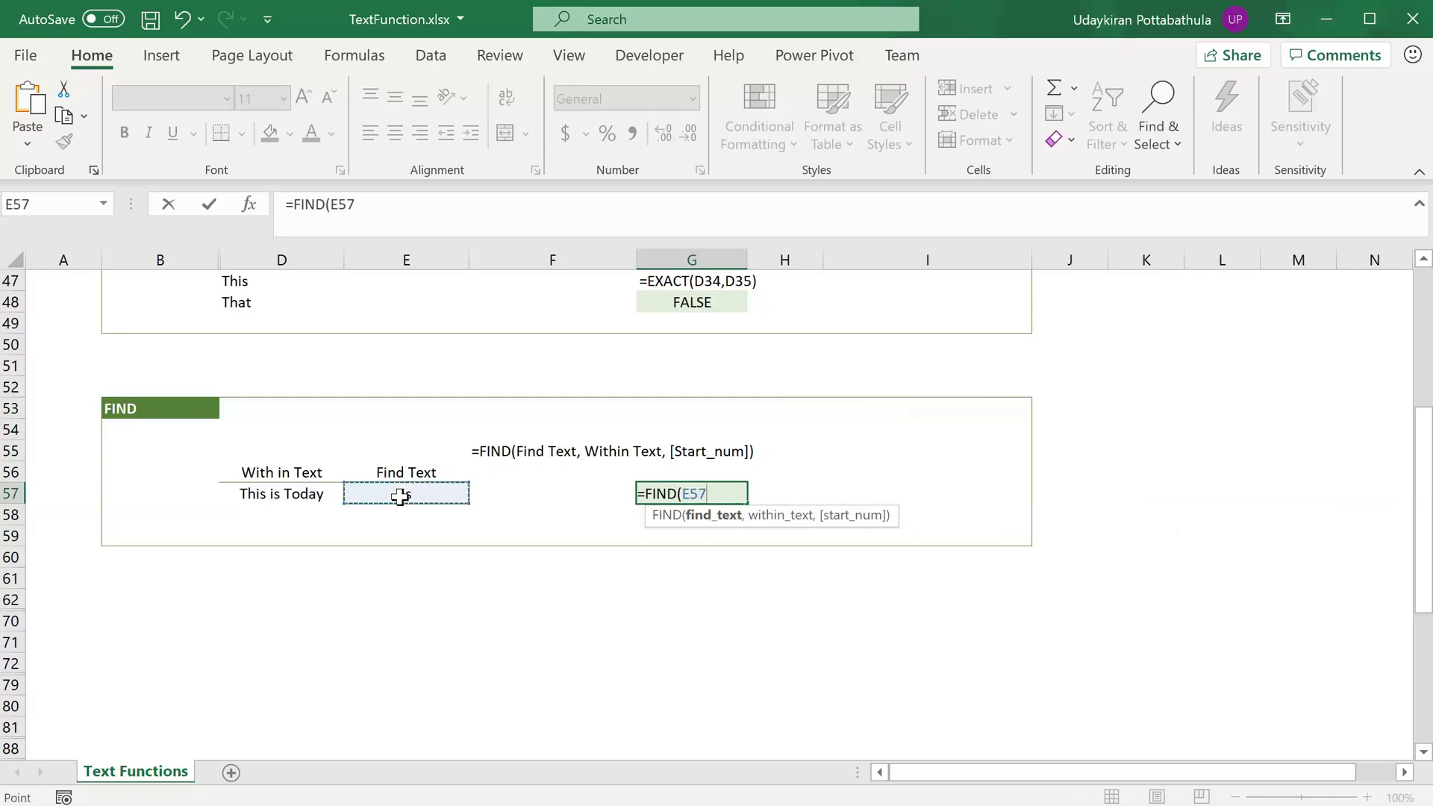
{"action": "type", "text": ","}
{"action": "left_click", "coordinate": [287, 496]}
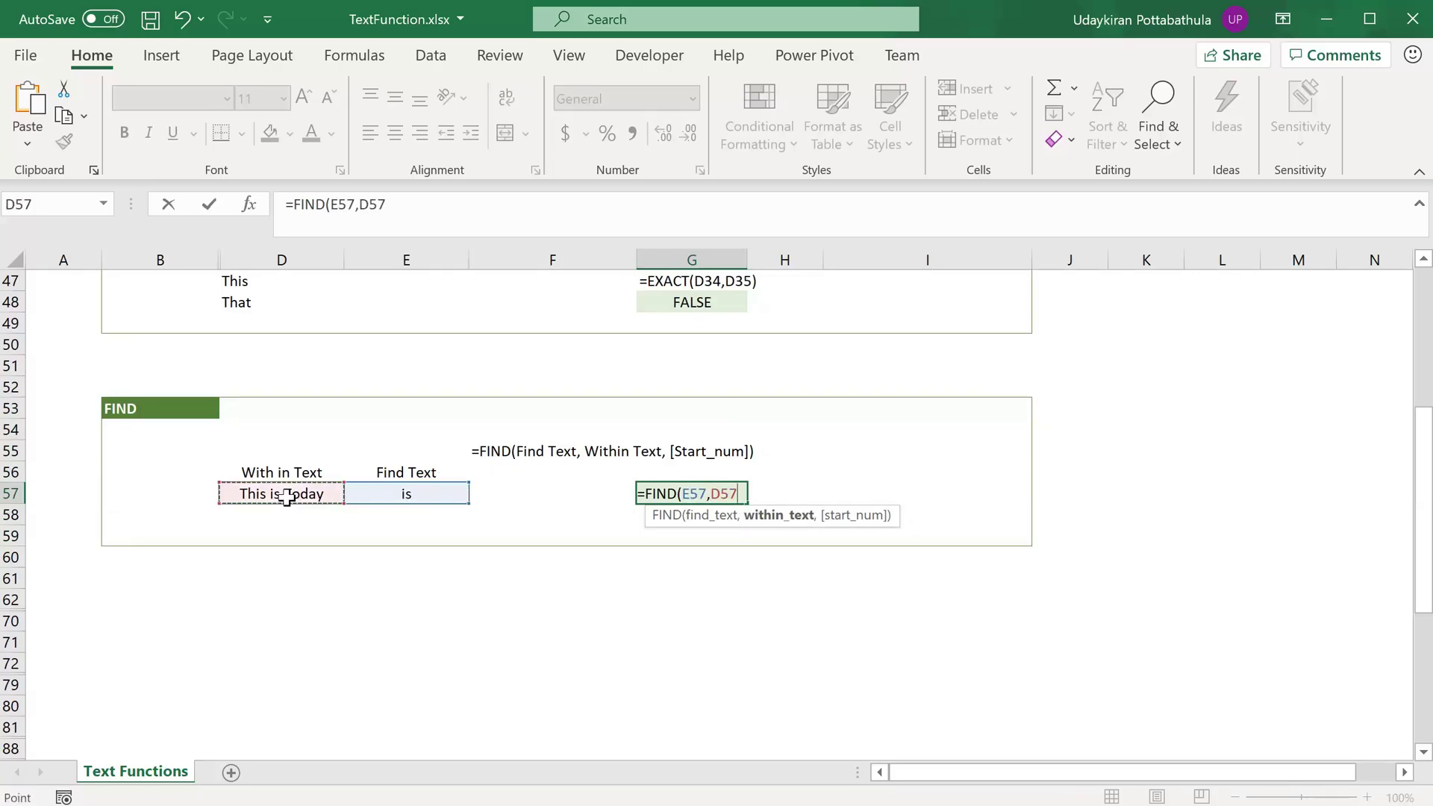
{"action": "key", "text": "BackSpace"}
{"action": "type", "text": ")"}
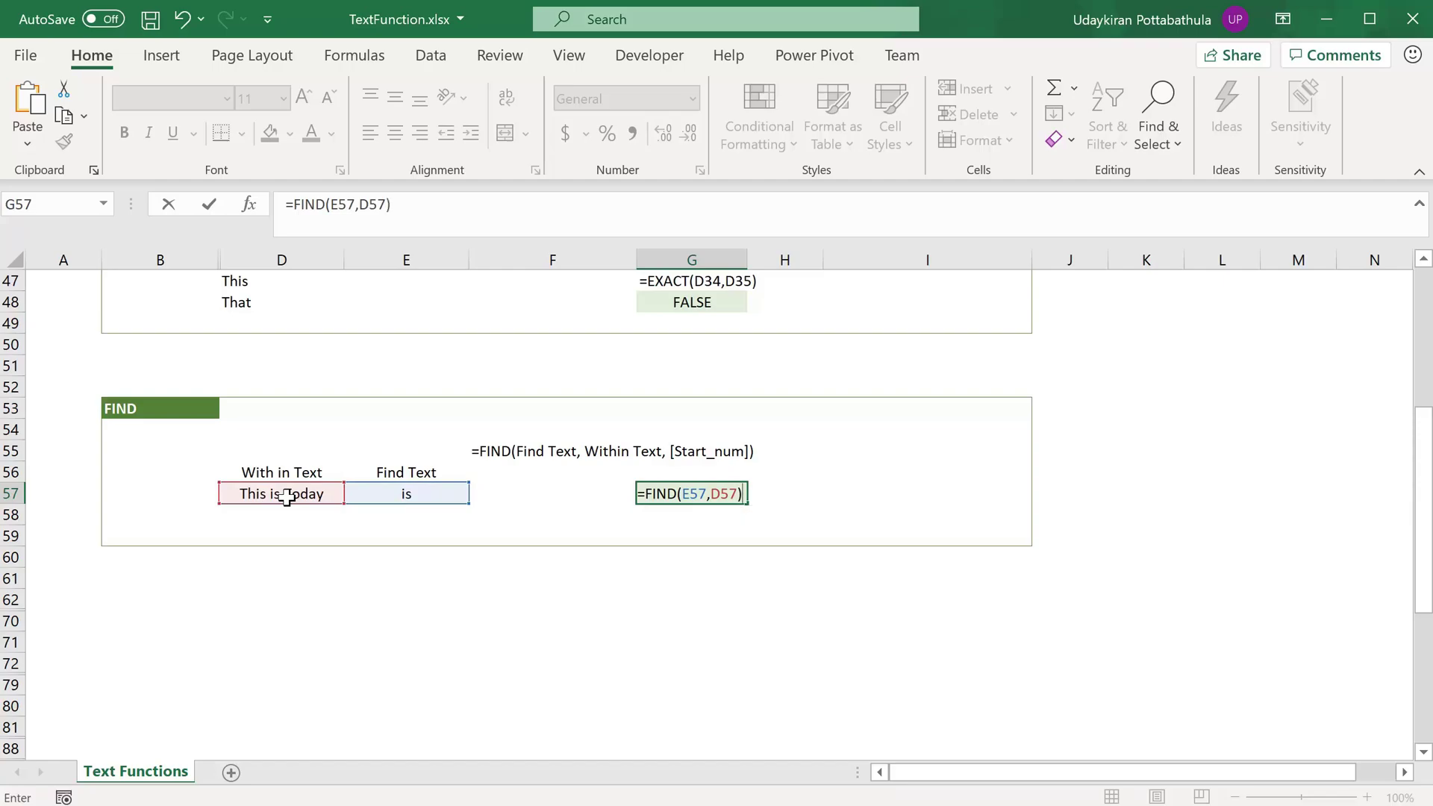
{"action": "key", "text": "Return"}
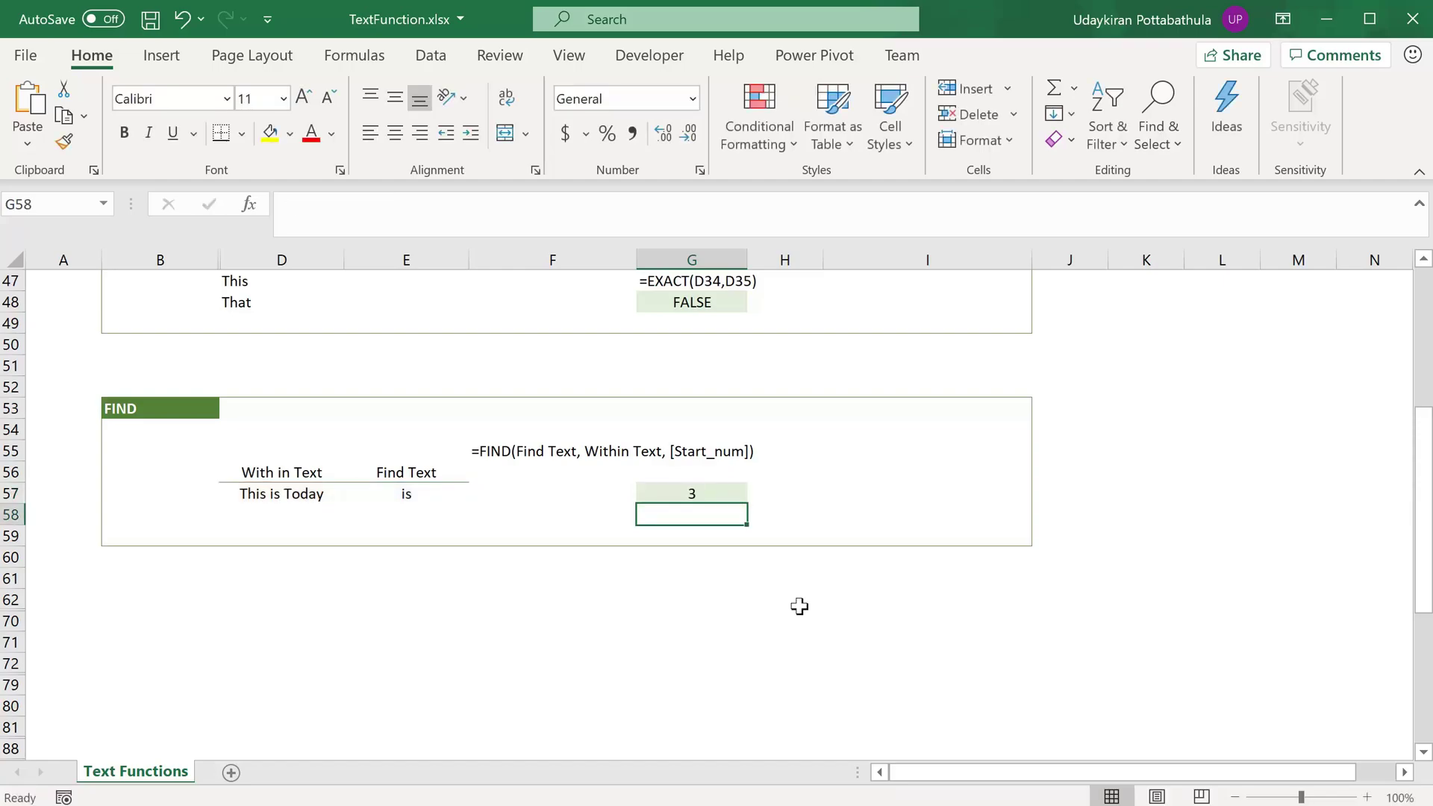
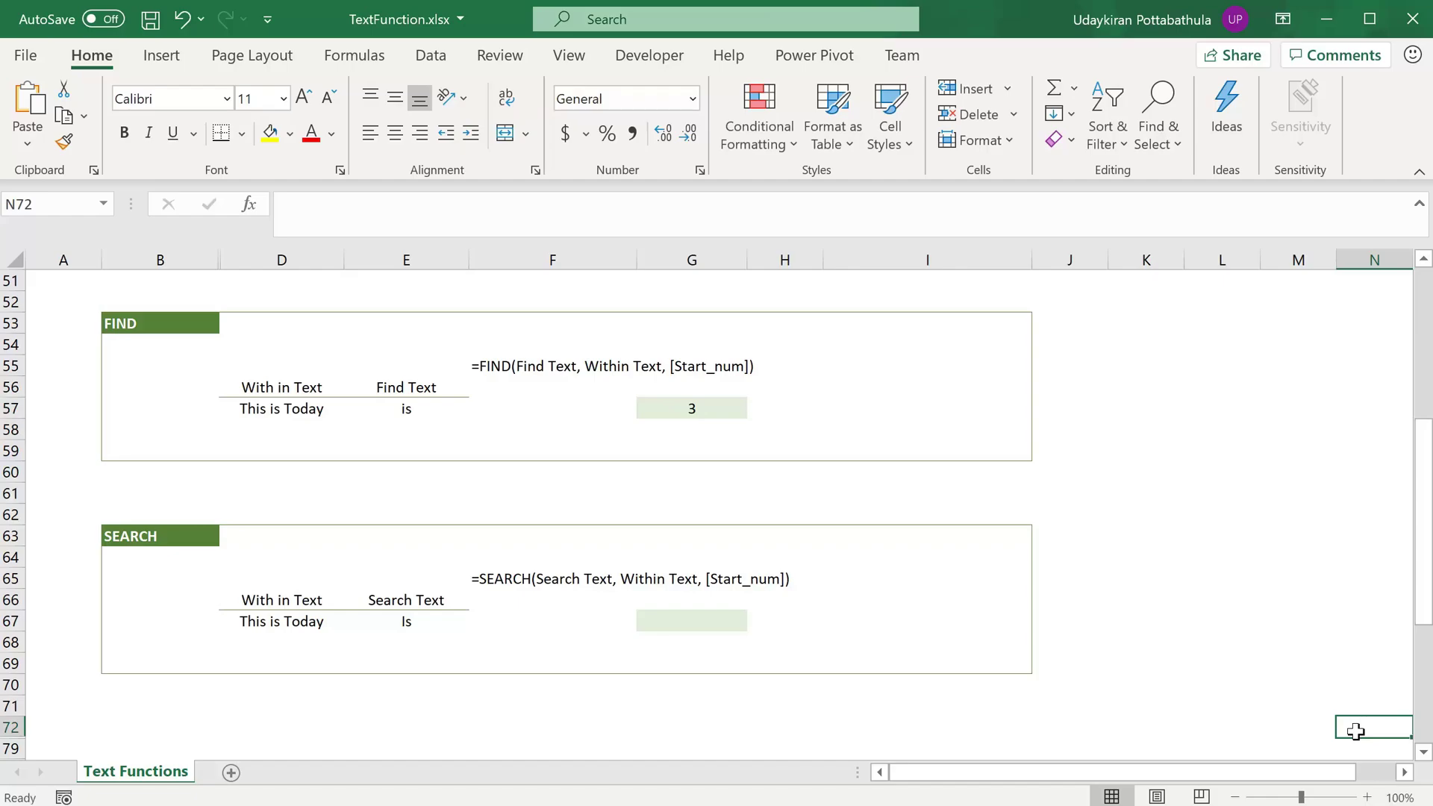
Change the find text in cell E57 to "Is" with a capital I to test FIND's case sensitivity
{"action": "key", "text": "ctrl+z"}
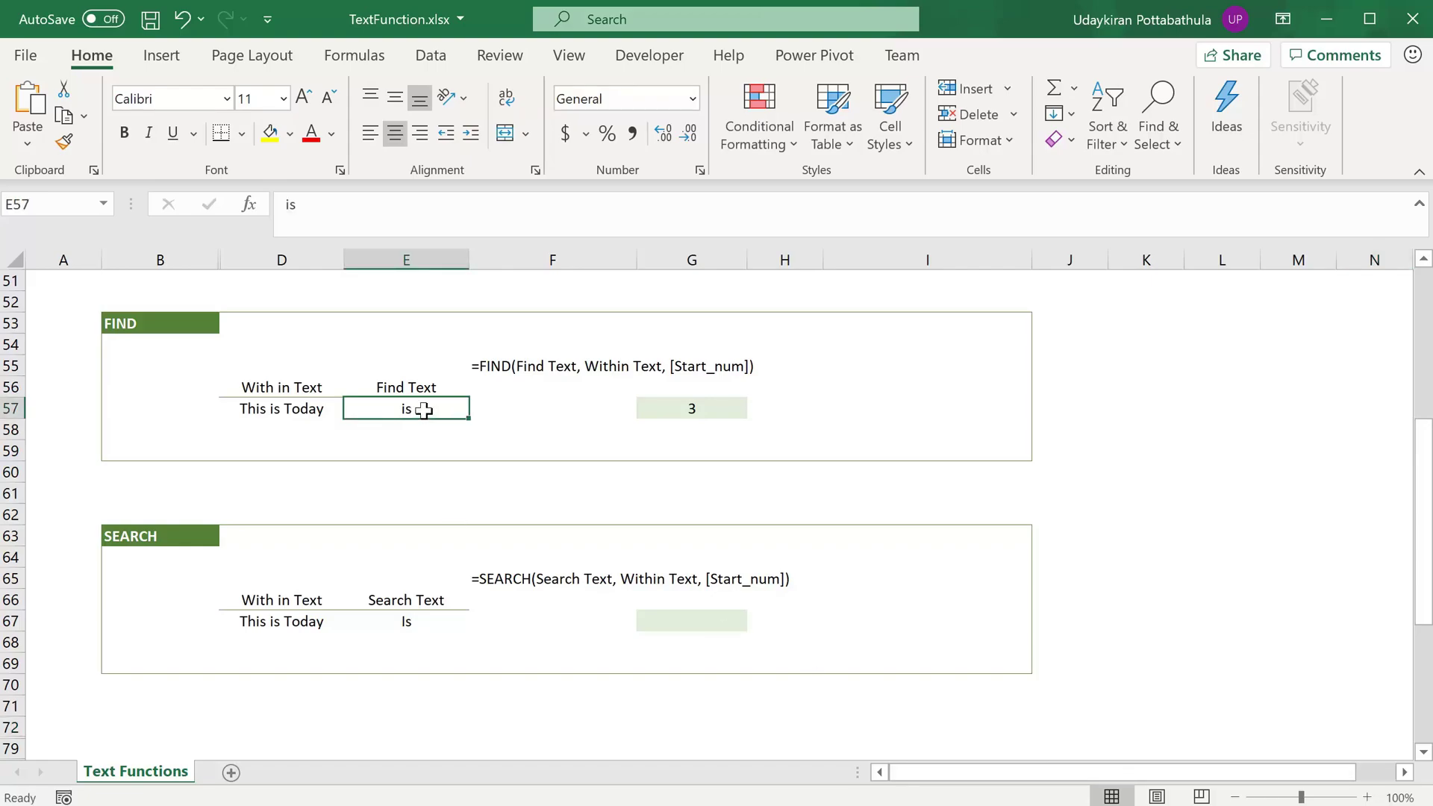
{"action": "type", "text": "Is"}
{"action": "key", "text": "Return"}
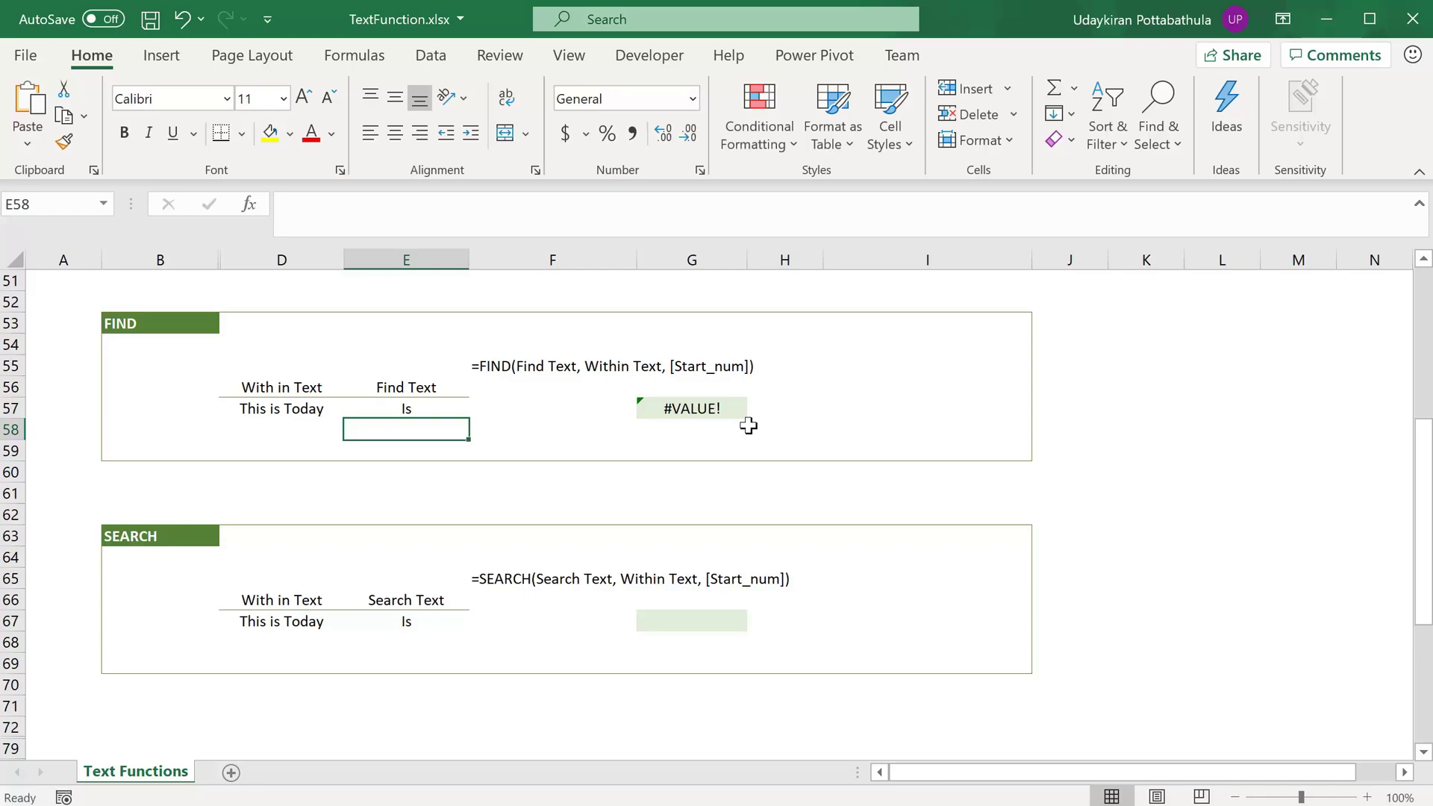
Enter =SEARCH(E67,D67) in cell G67 to locate the search text within the sentence, ignoring case
{"action": "left_click", "coordinate": [681, 622]}
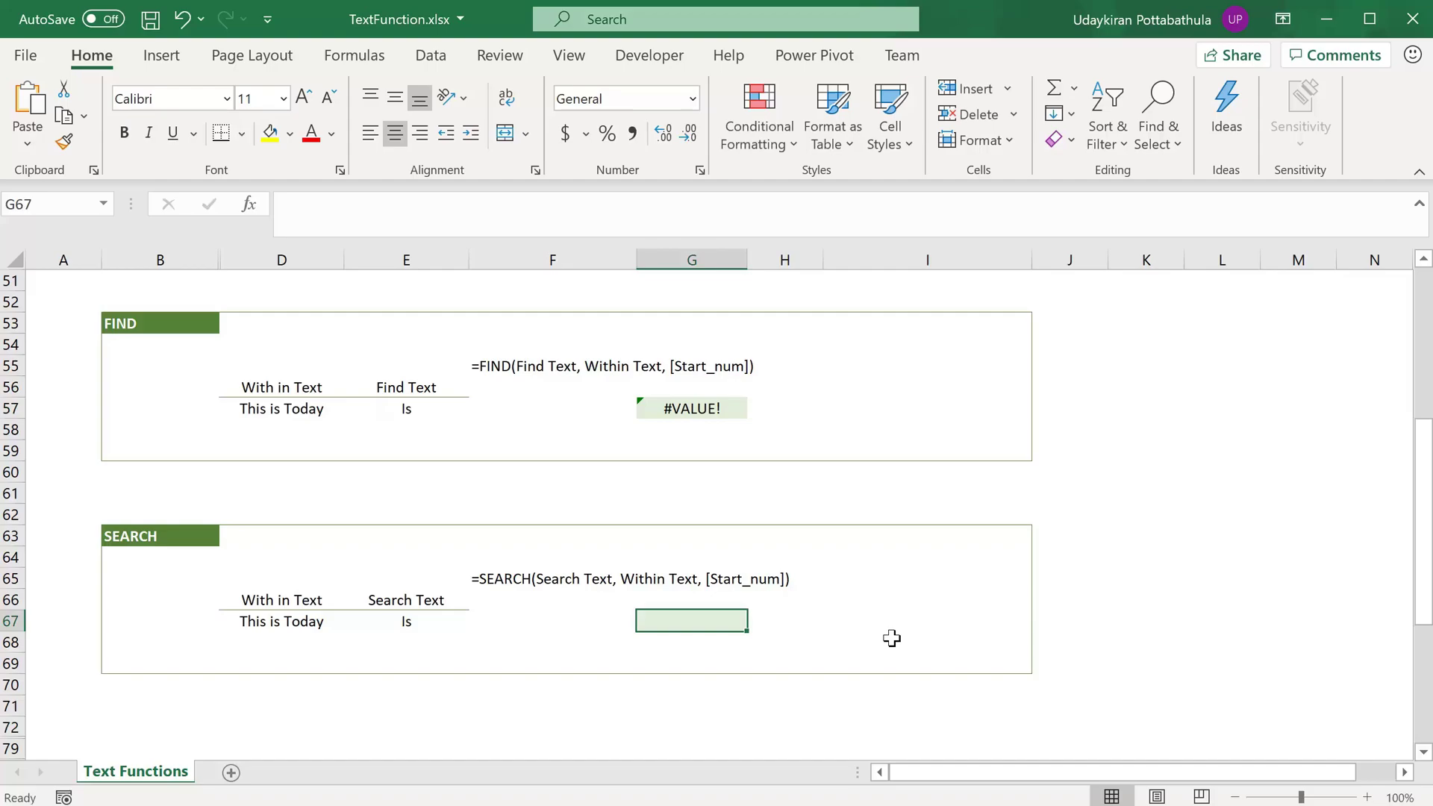
{"action": "type", "text": "=search"}
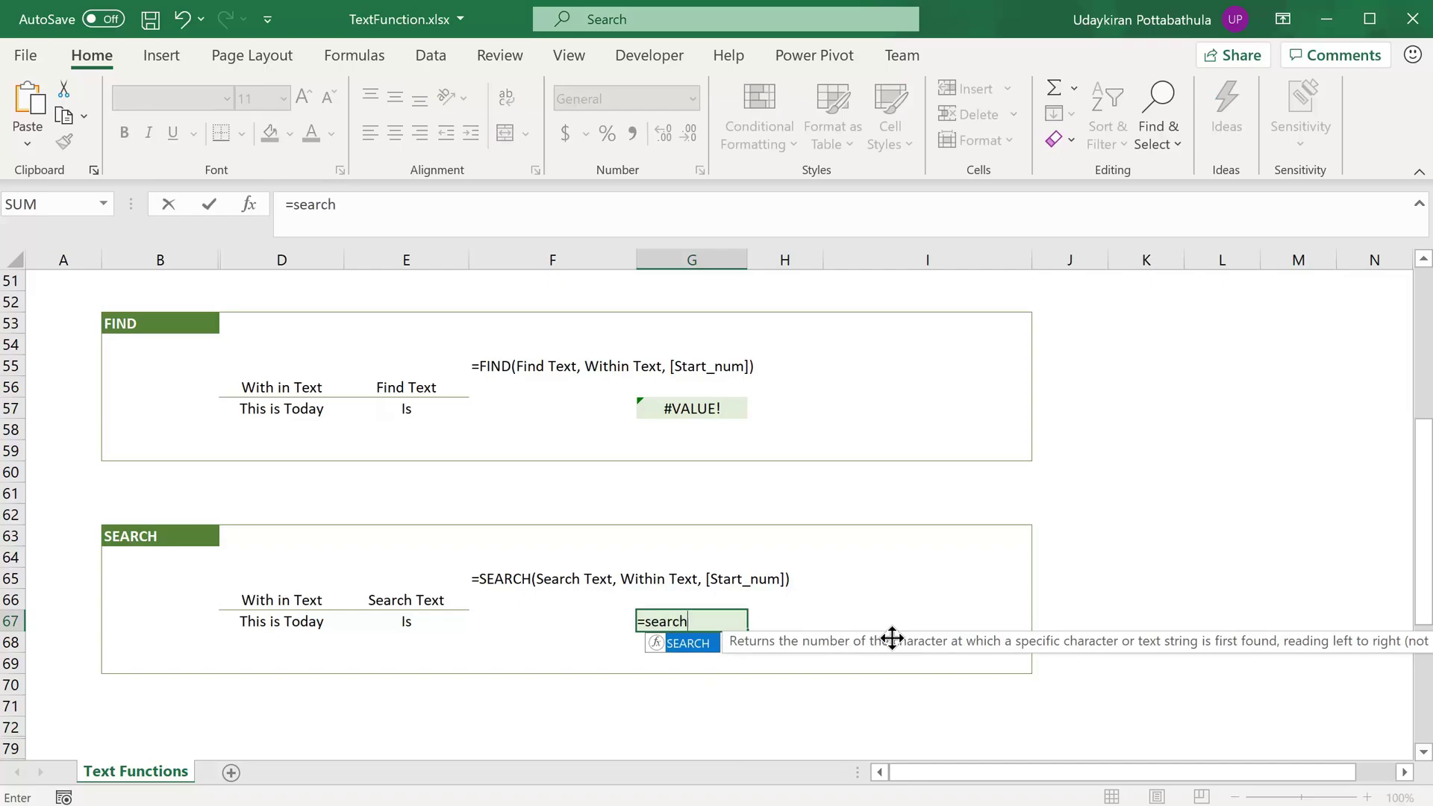
{"action": "key", "text": "Tab"}
{"action": "left_click", "coordinate": [394, 625]}
{"action": "type", "text": ","}
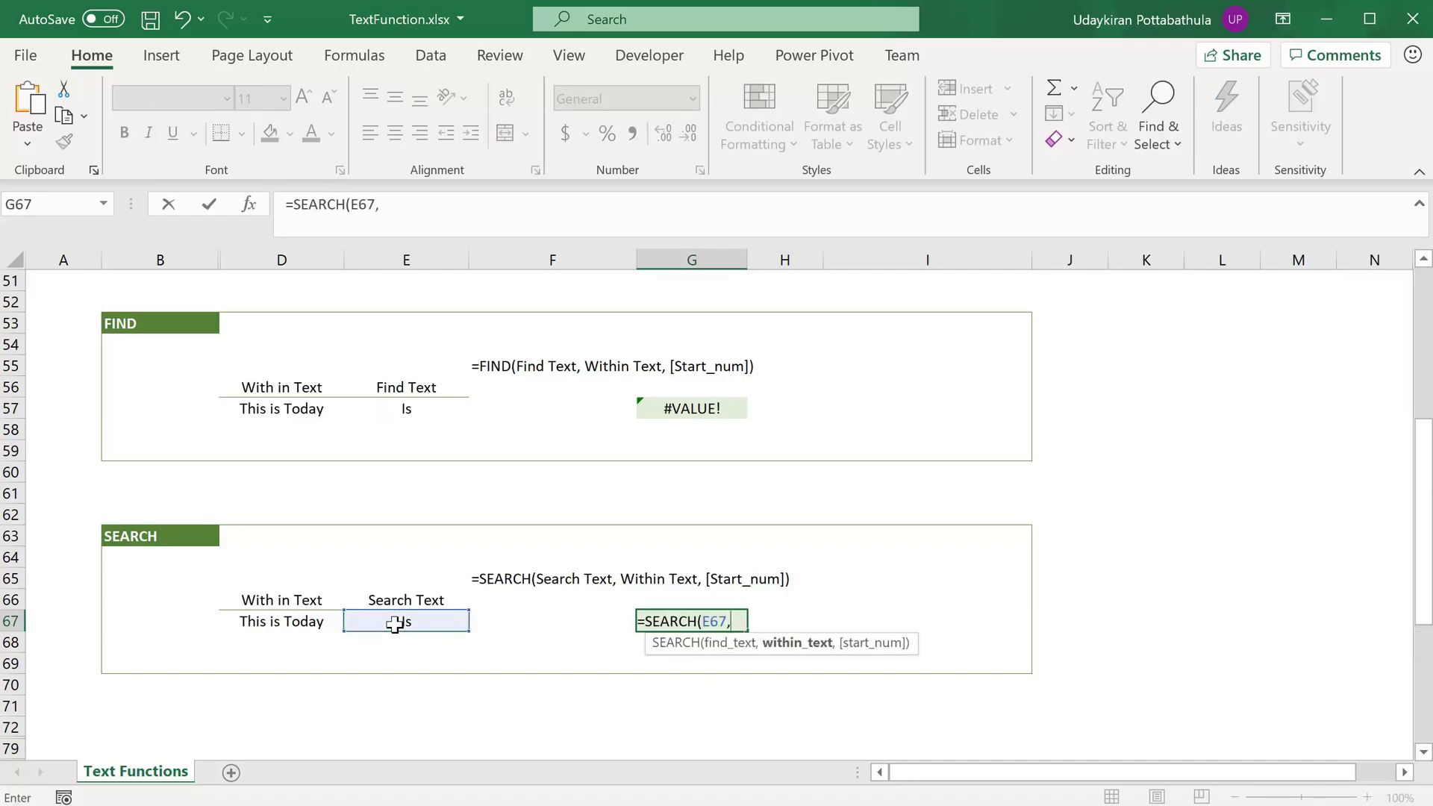
{"action": "left_click", "coordinate": [302, 625]}
{"action": "type", "text": ")"}
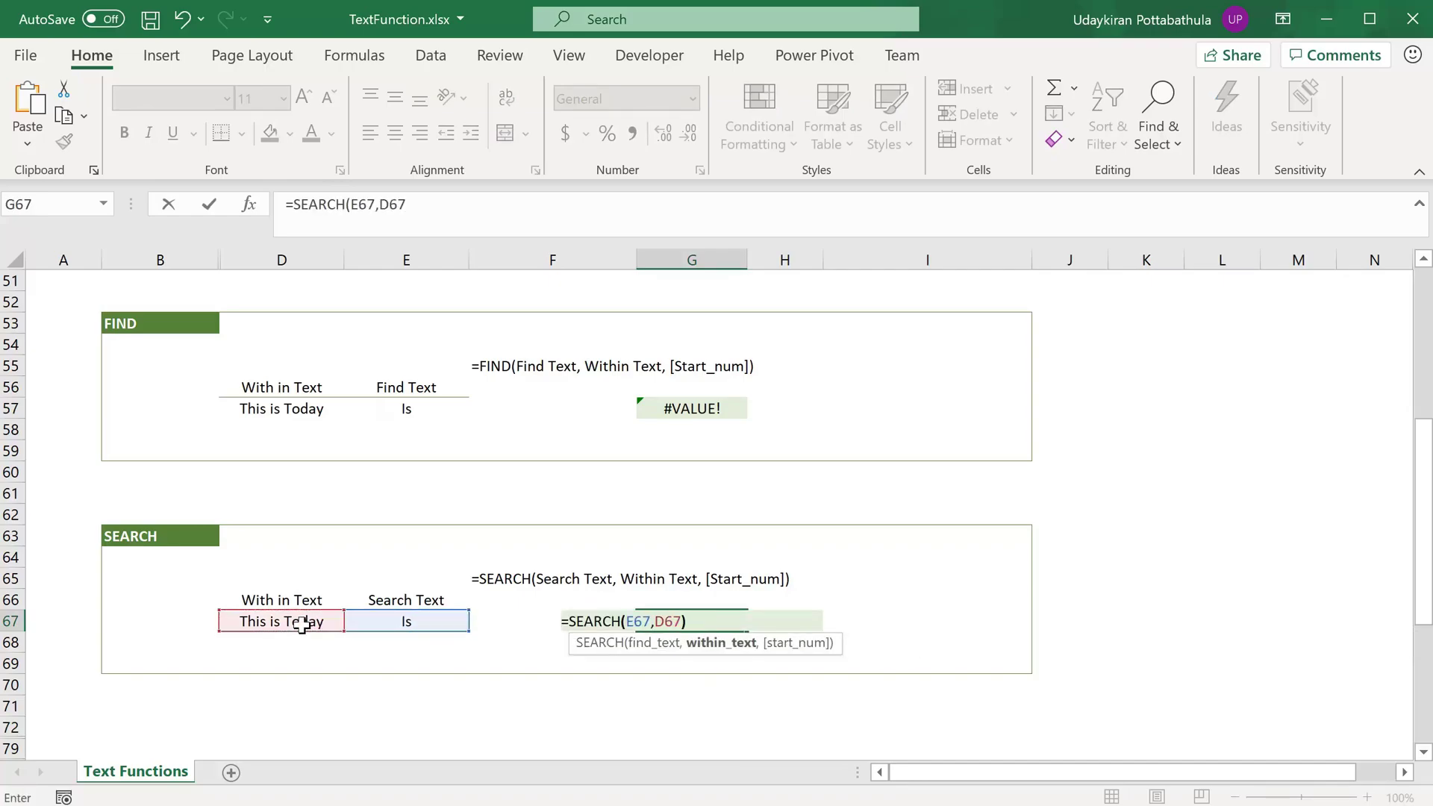
{"action": "key", "text": "Return"}
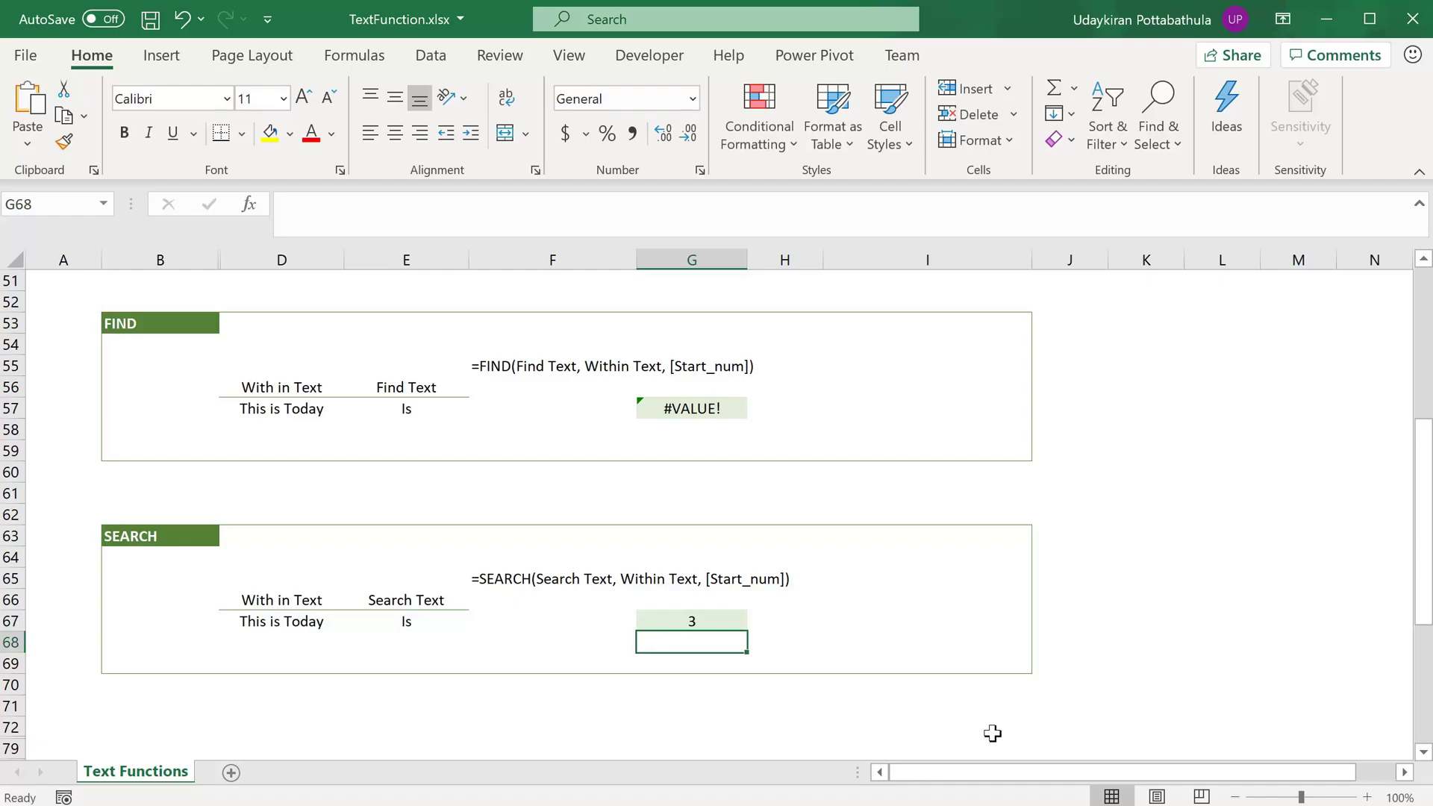
Enter =RIGHT(D76,E76) in cell G76 to extract the given number of characters from the end of the text
{"action": "scroll", "coordinate": [993, 734], "scroll_direction": "down", "scroll_amount": 5}
{"action": "left_click", "coordinate": [1311, 727]}
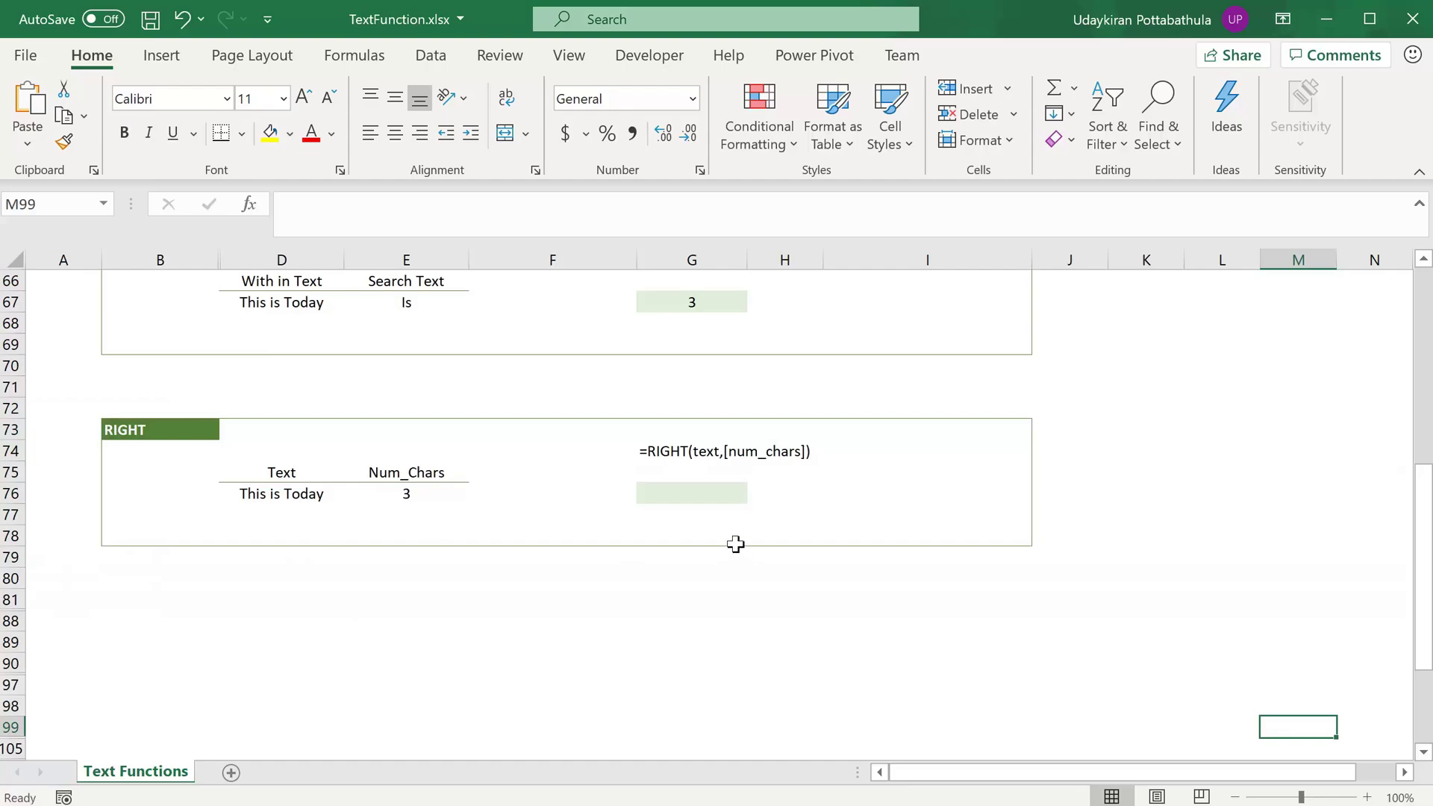
{"action": "double_click", "coordinate": [692, 492]}
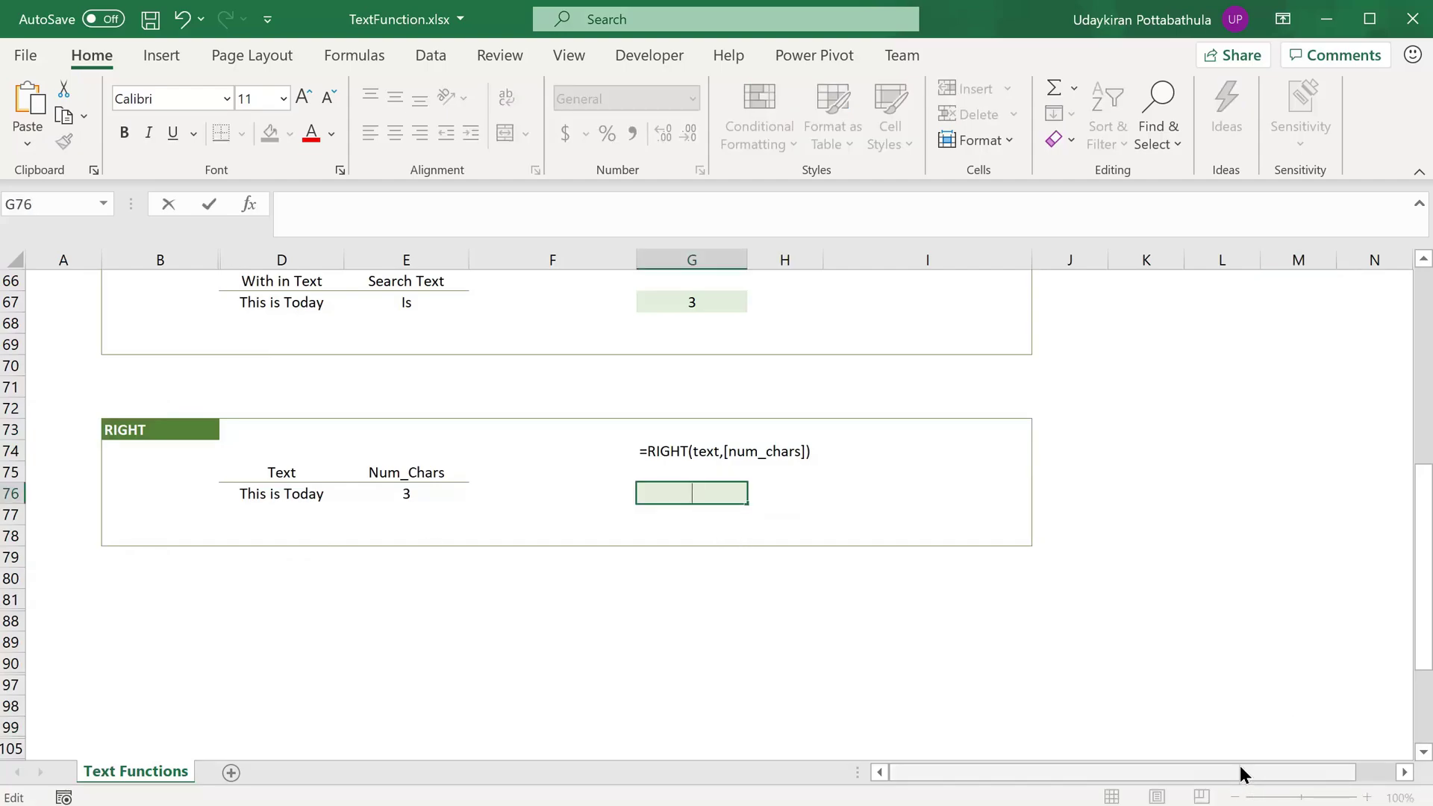
{"action": "type", "text": "=Right"}
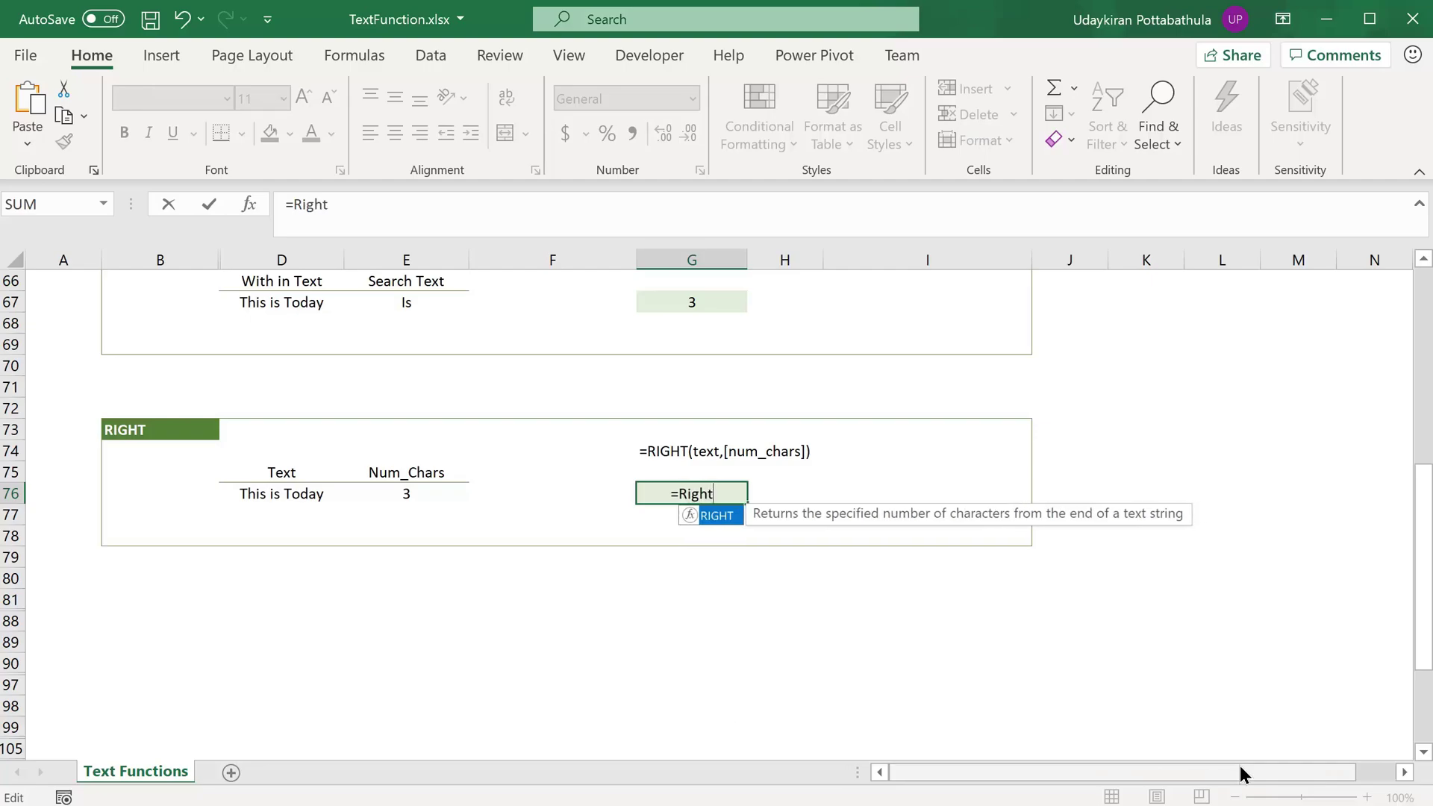
{"action": "key", "text": "Tab"}
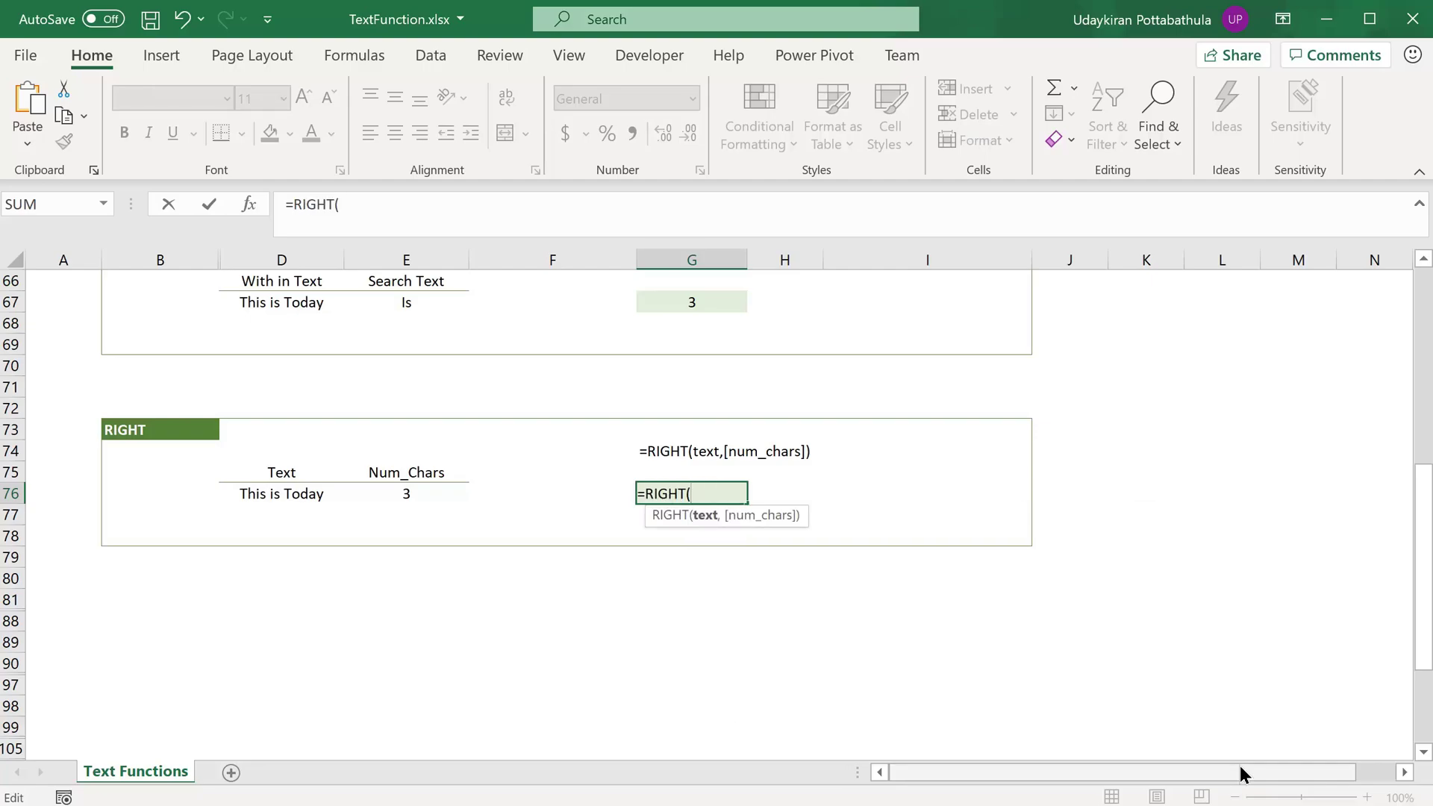
{"action": "left_click", "coordinate": [288, 496]}
{"action": "type", "text": ","}
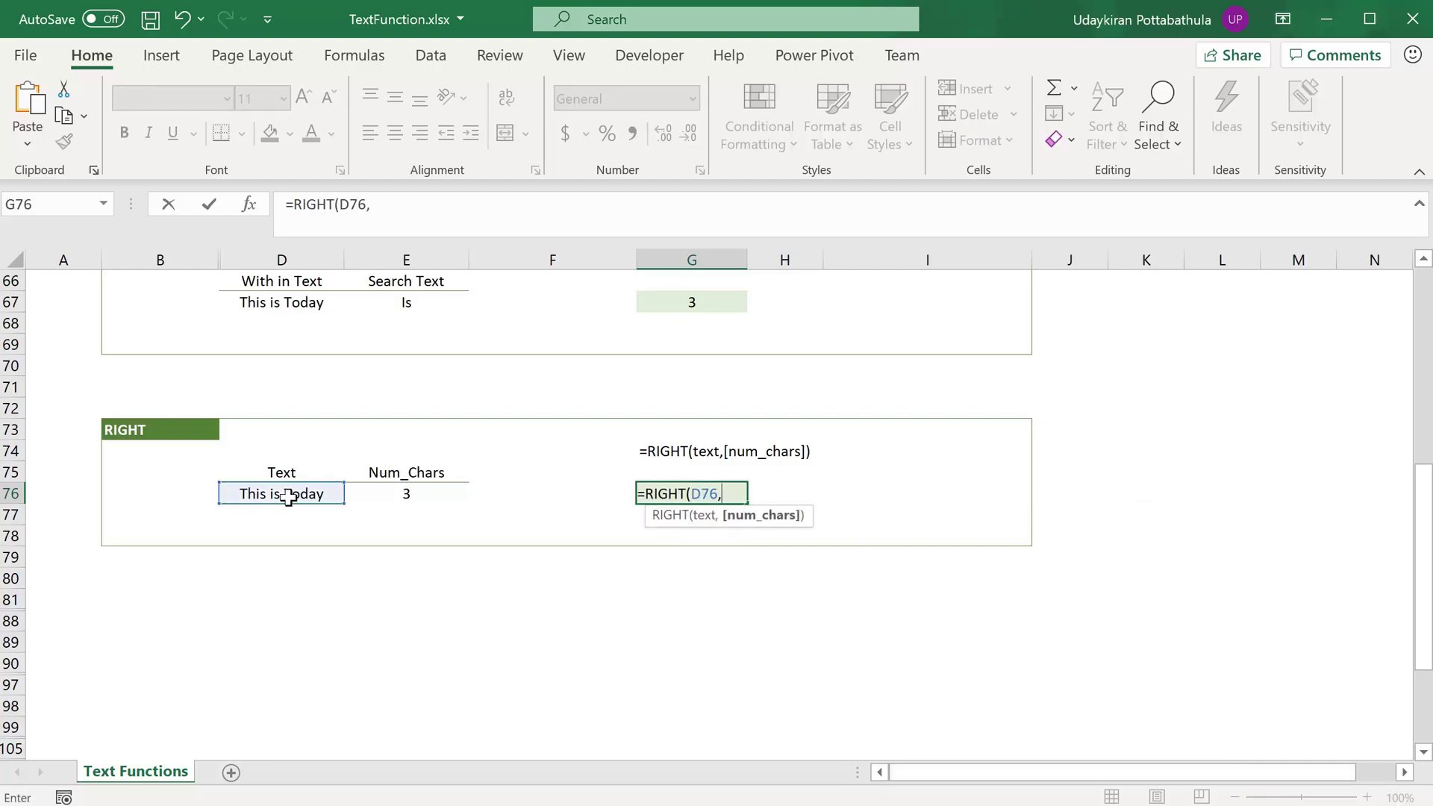
{"action": "left_click", "coordinate": [428, 494]}
{"action": "type", "text": ")"}
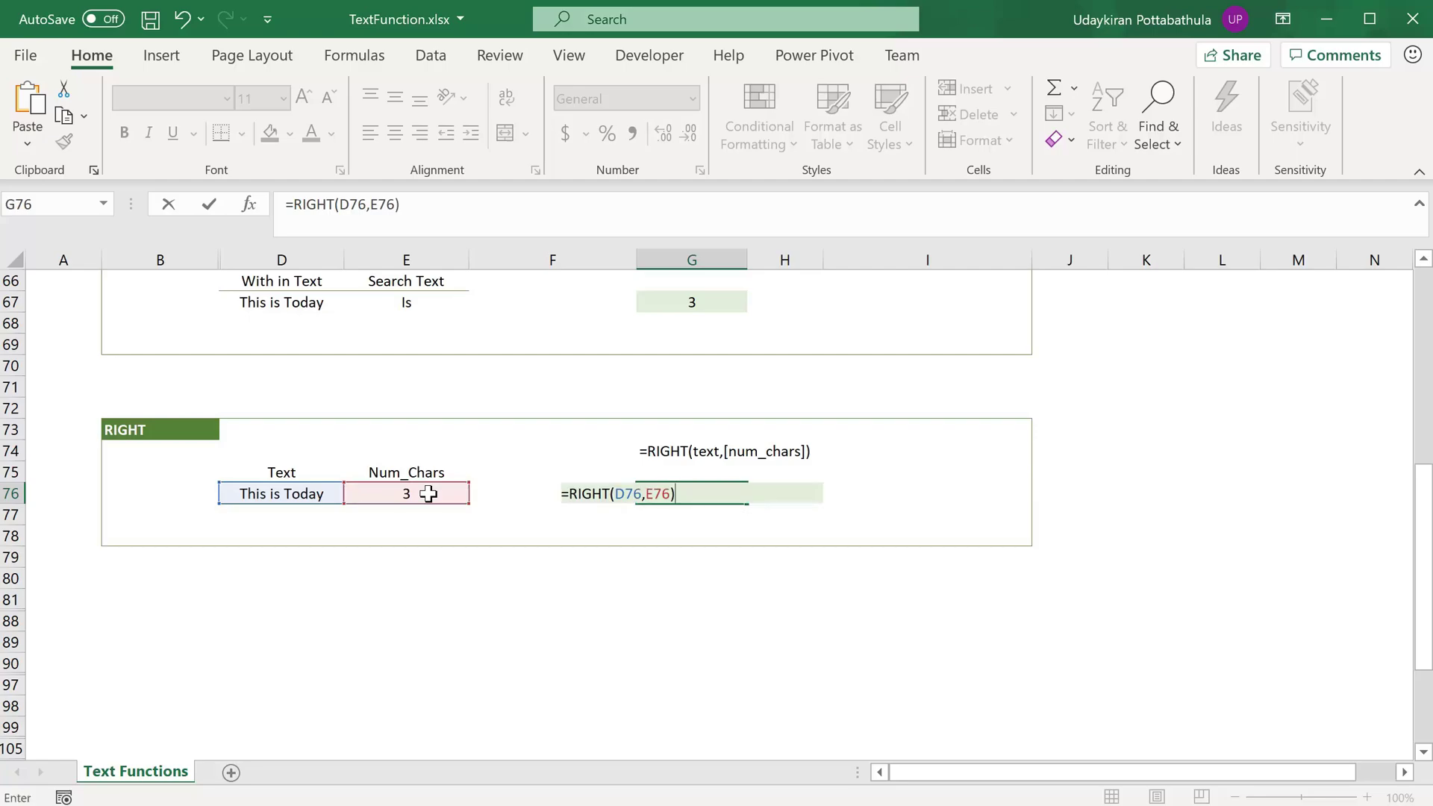
{"action": "key", "text": "Return"}
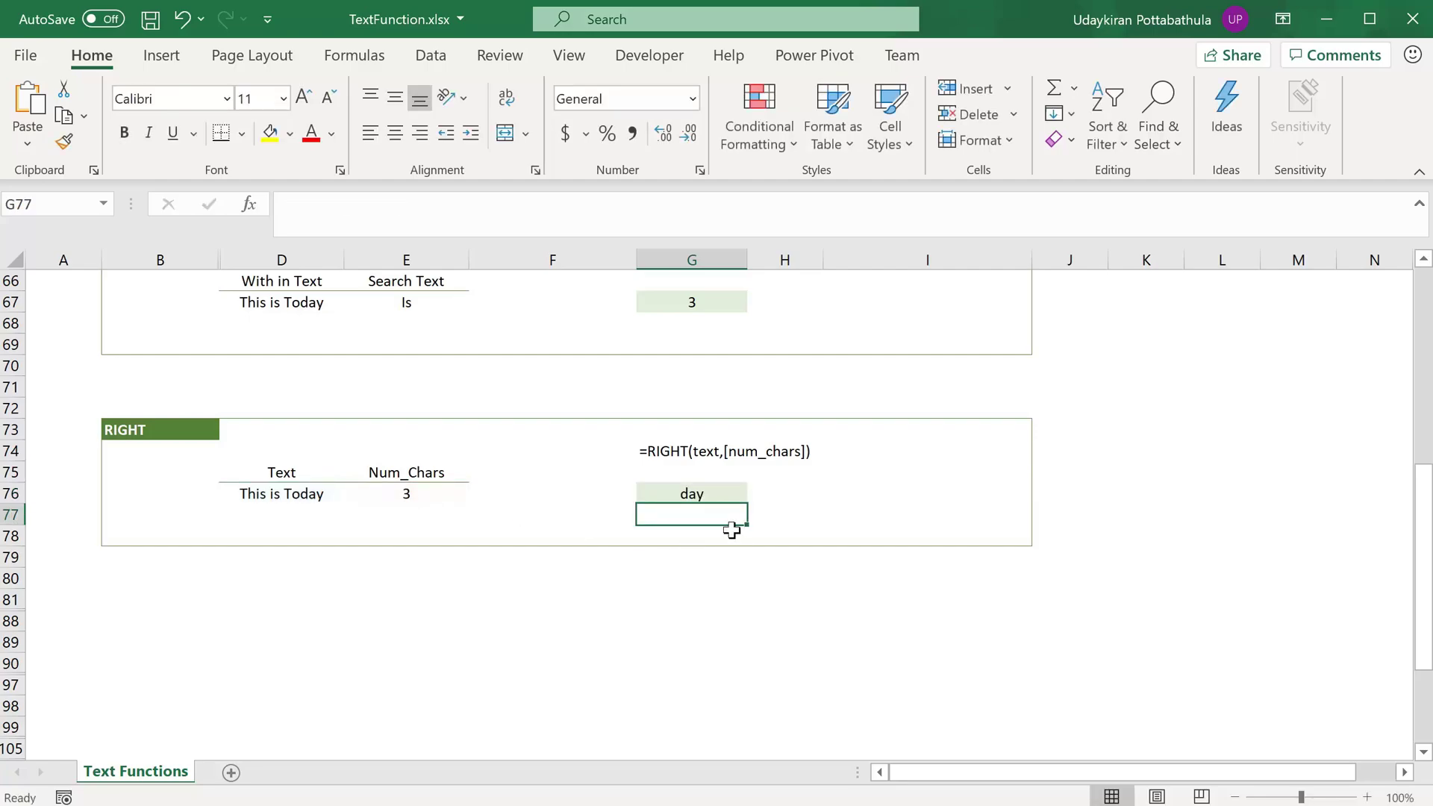
Remove the number-of-characters argument from the formula in cell G76 so it reads =RIGHT(D76)
{"action": "double_click", "coordinate": [735, 494]}
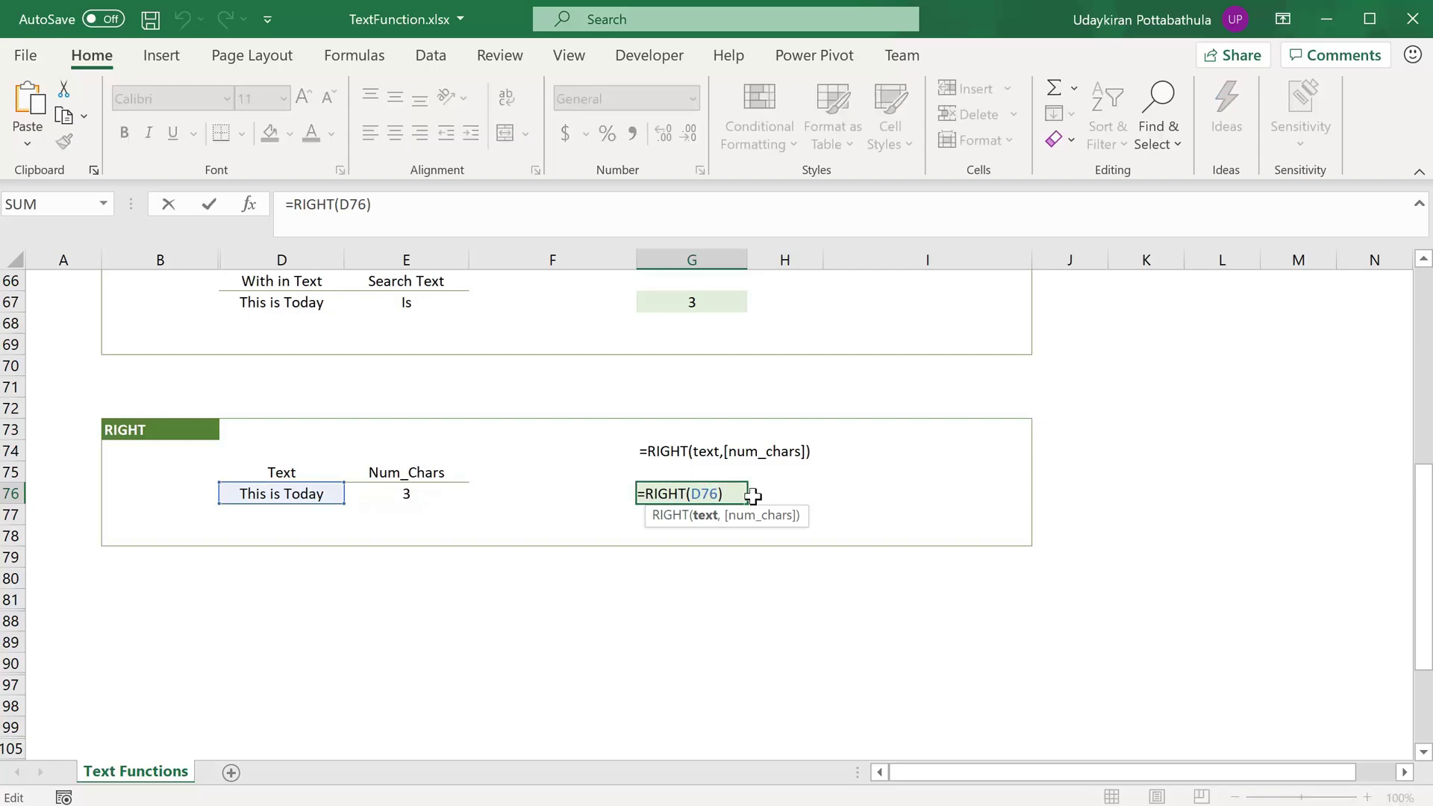
{"action": "key", "text": "Right"}
{"action": "key", "text": "Return"}
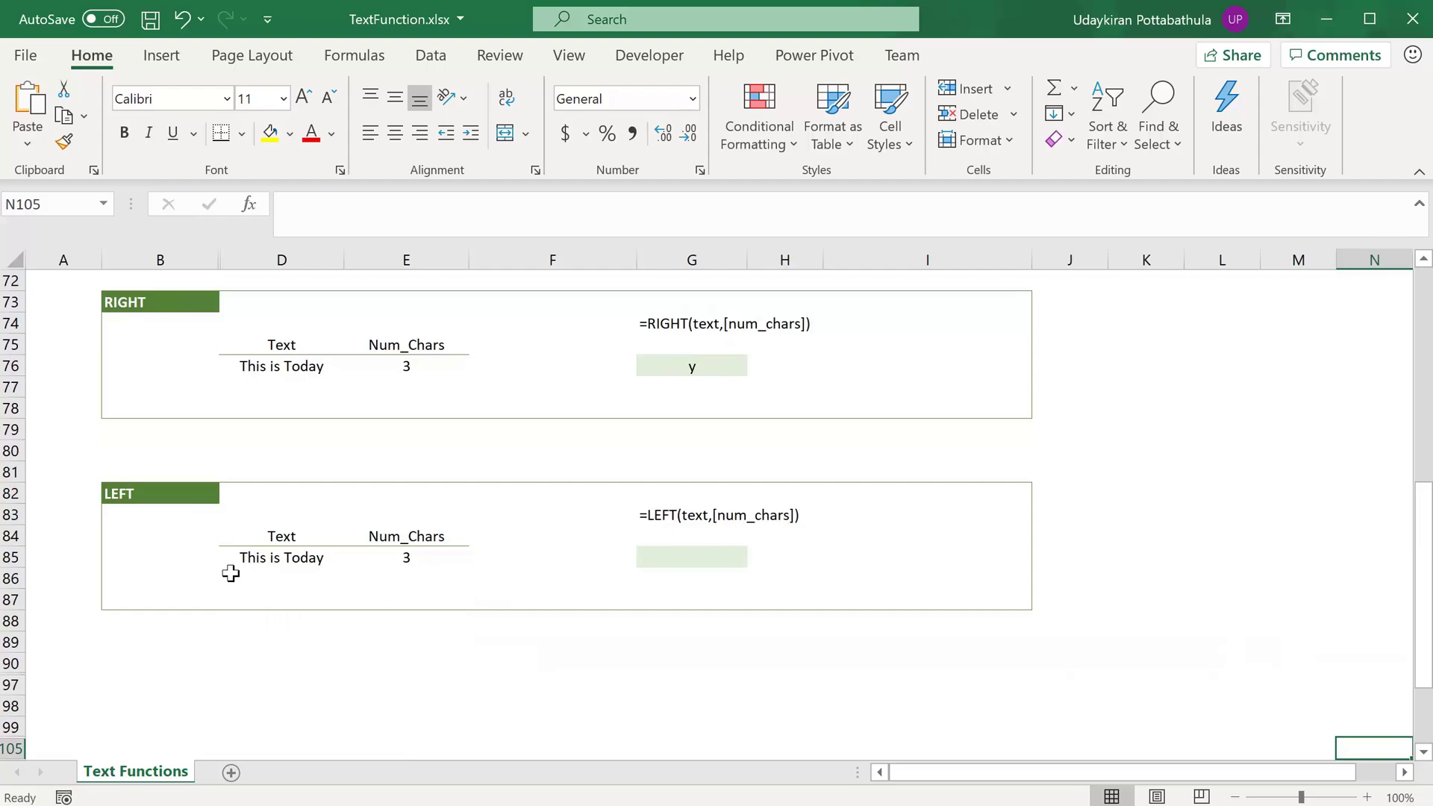
Enter =LEFT(D85,E85) in cell G85 to extract the given number of characters from the start of the text
{"action": "left_click", "coordinate": [708, 561]}
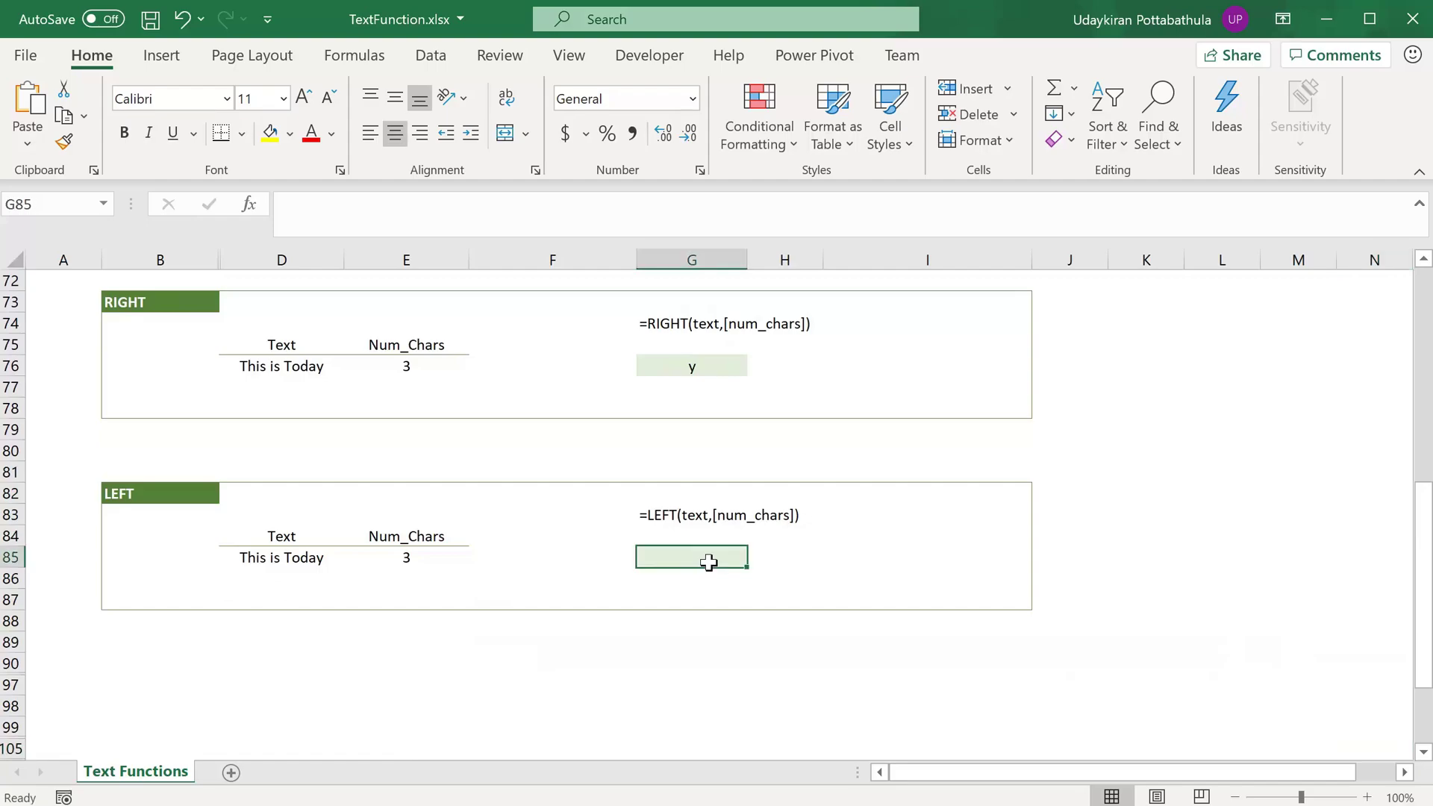
{"action": "type", "text": "=LEf"}
{"action": "key", "text": "Tab"}
{"action": "left_click", "coordinate": [305, 559]}
{"action": "type", "text": ","}
{"action": "left_click", "coordinate": [430, 555]}
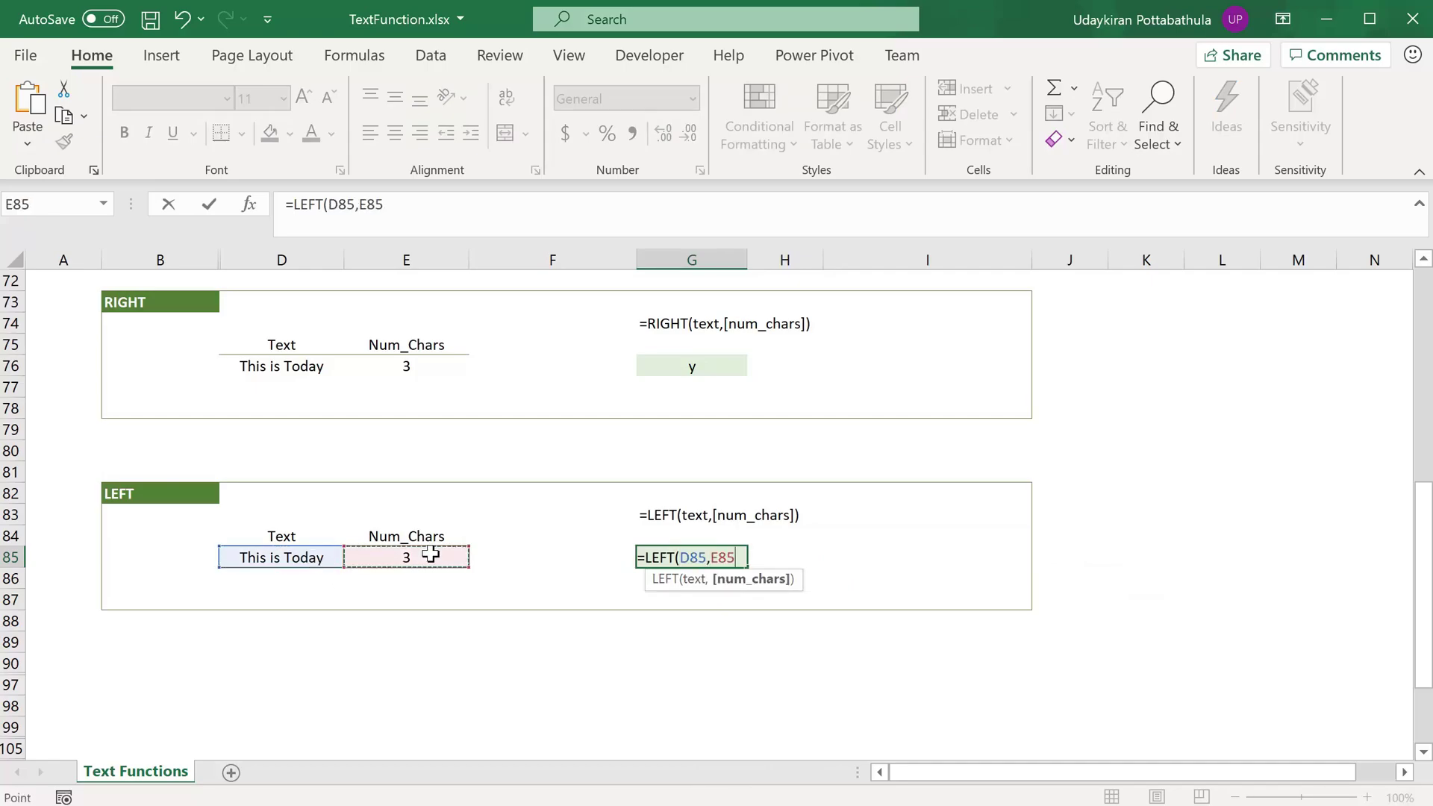
{"action": "key", "text": "Return"}
{"action": "key", "text": "Up"}
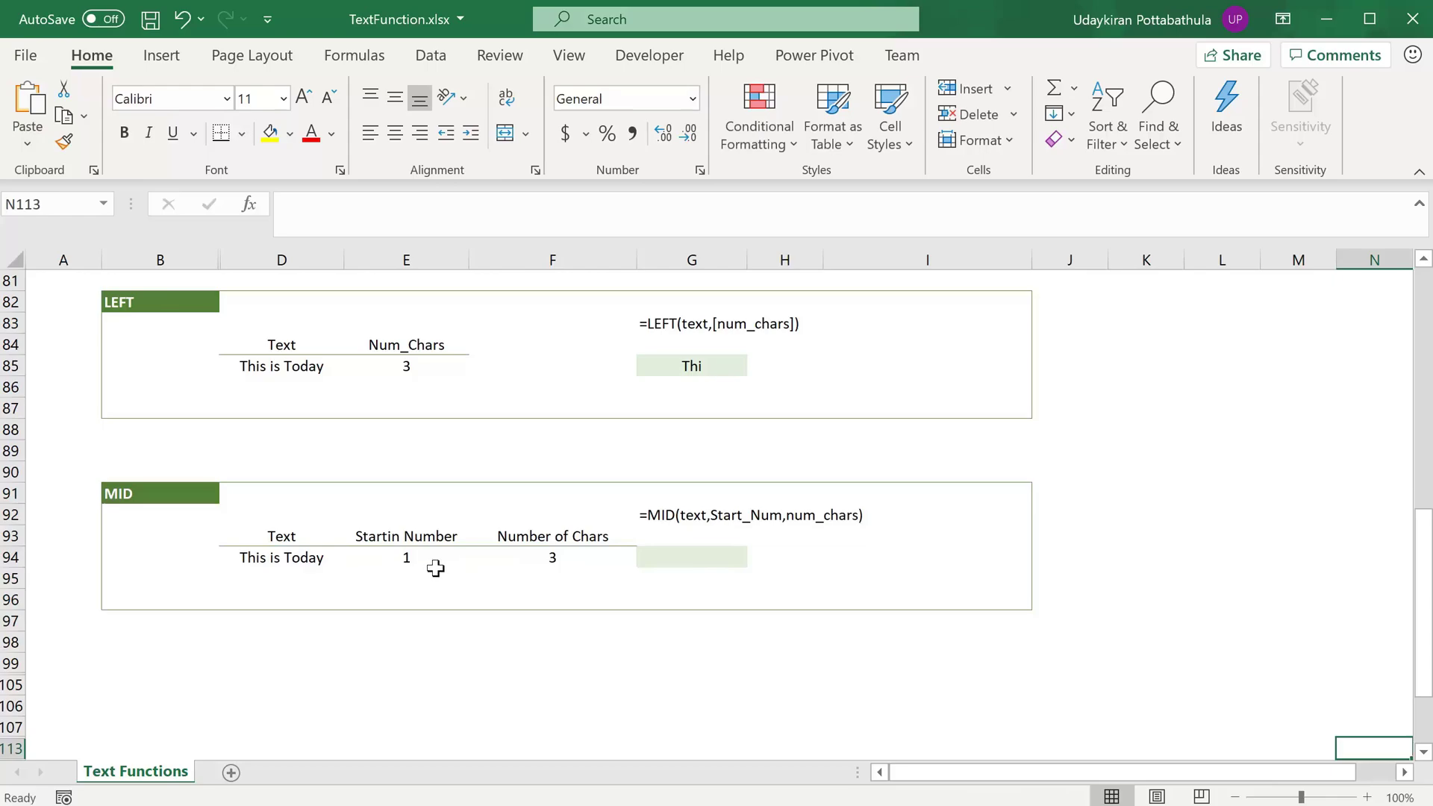
In the MID section, set the starting number in E94 to 6 and the number of characters in F94 to 2
{"action": "left_click", "coordinate": [414, 558]}
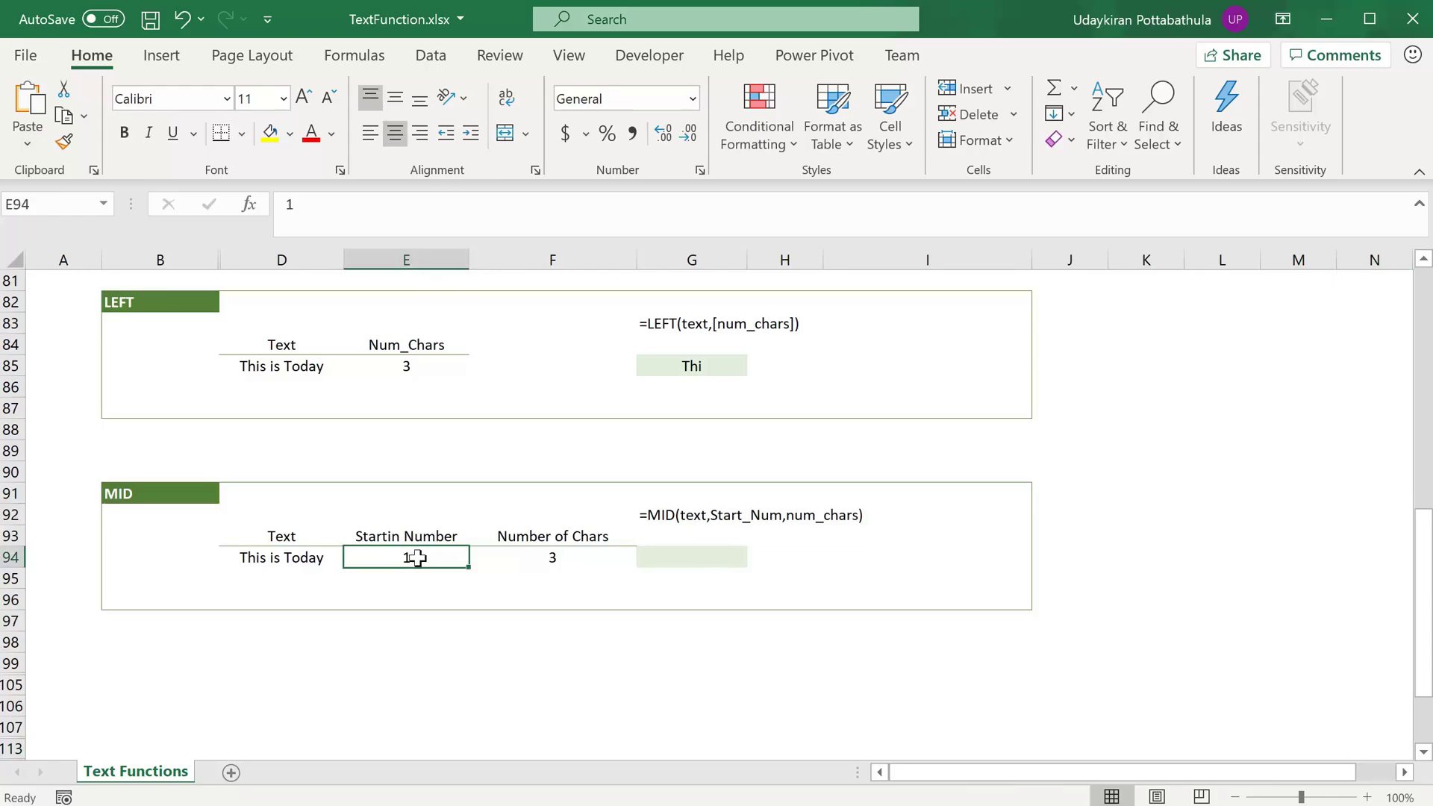
{"action": "type", "text": "6"}
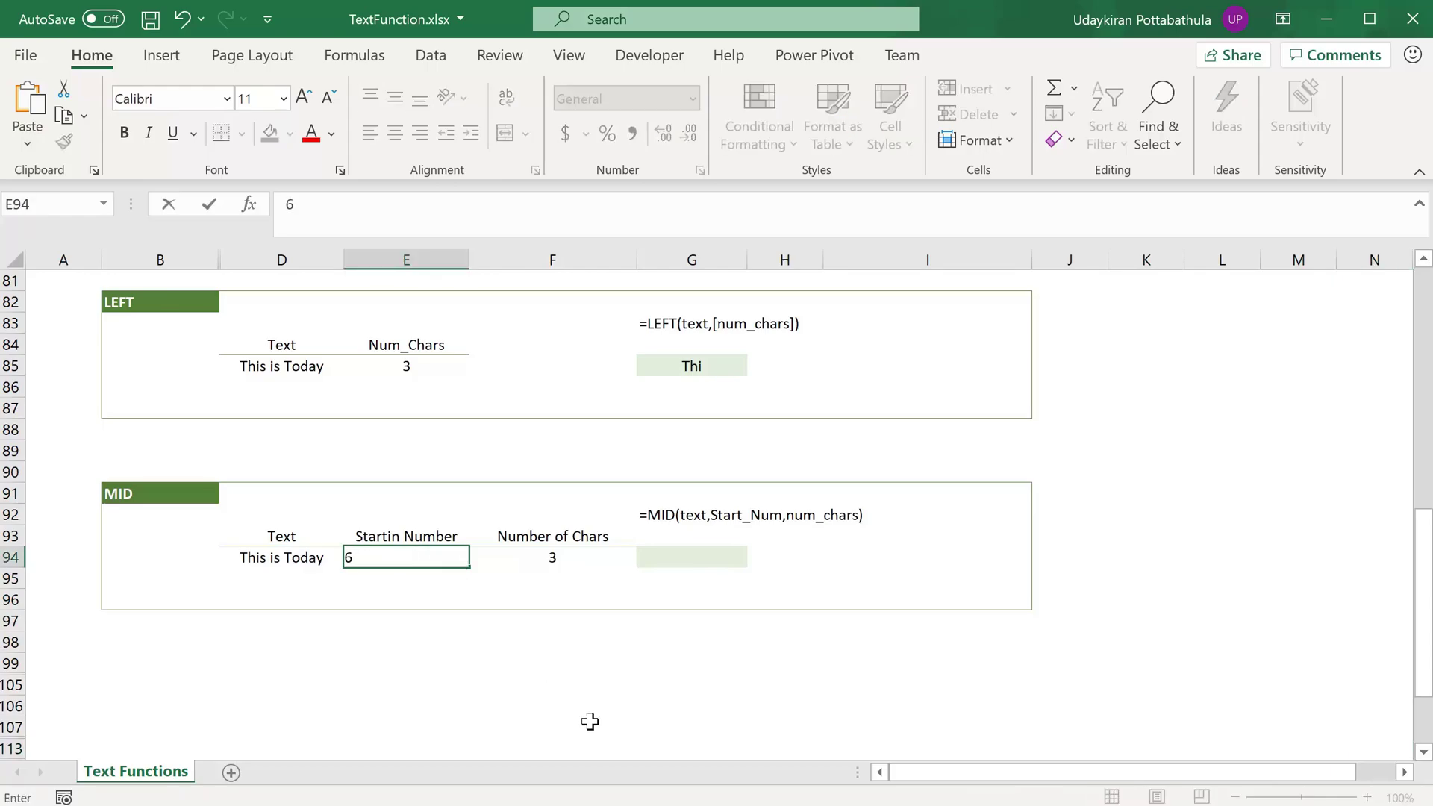
{"action": "key", "text": "Return"}
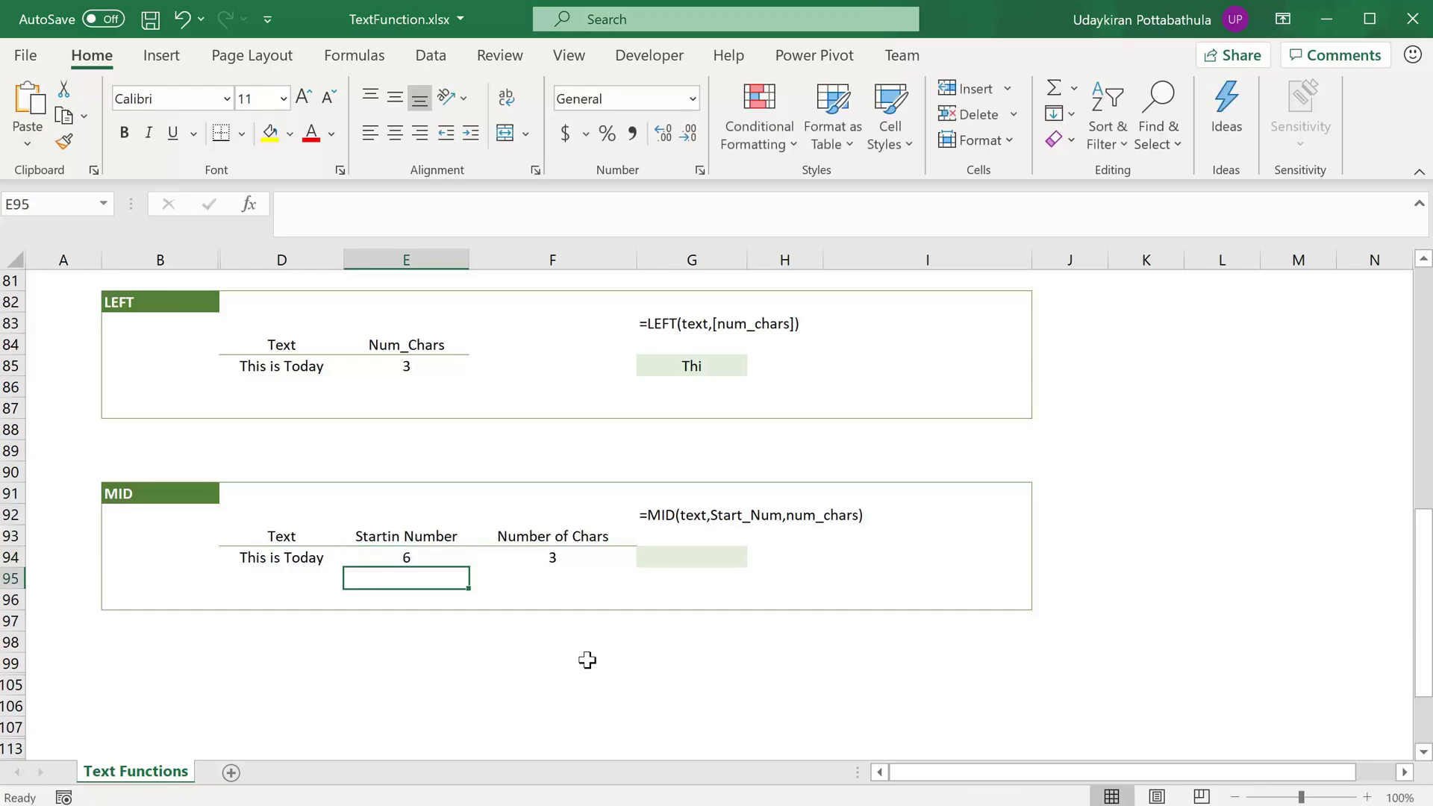
{"action": "left_click", "coordinate": [590, 557]}
{"action": "type", "text": "2"}
{"action": "key", "text": "Return"}
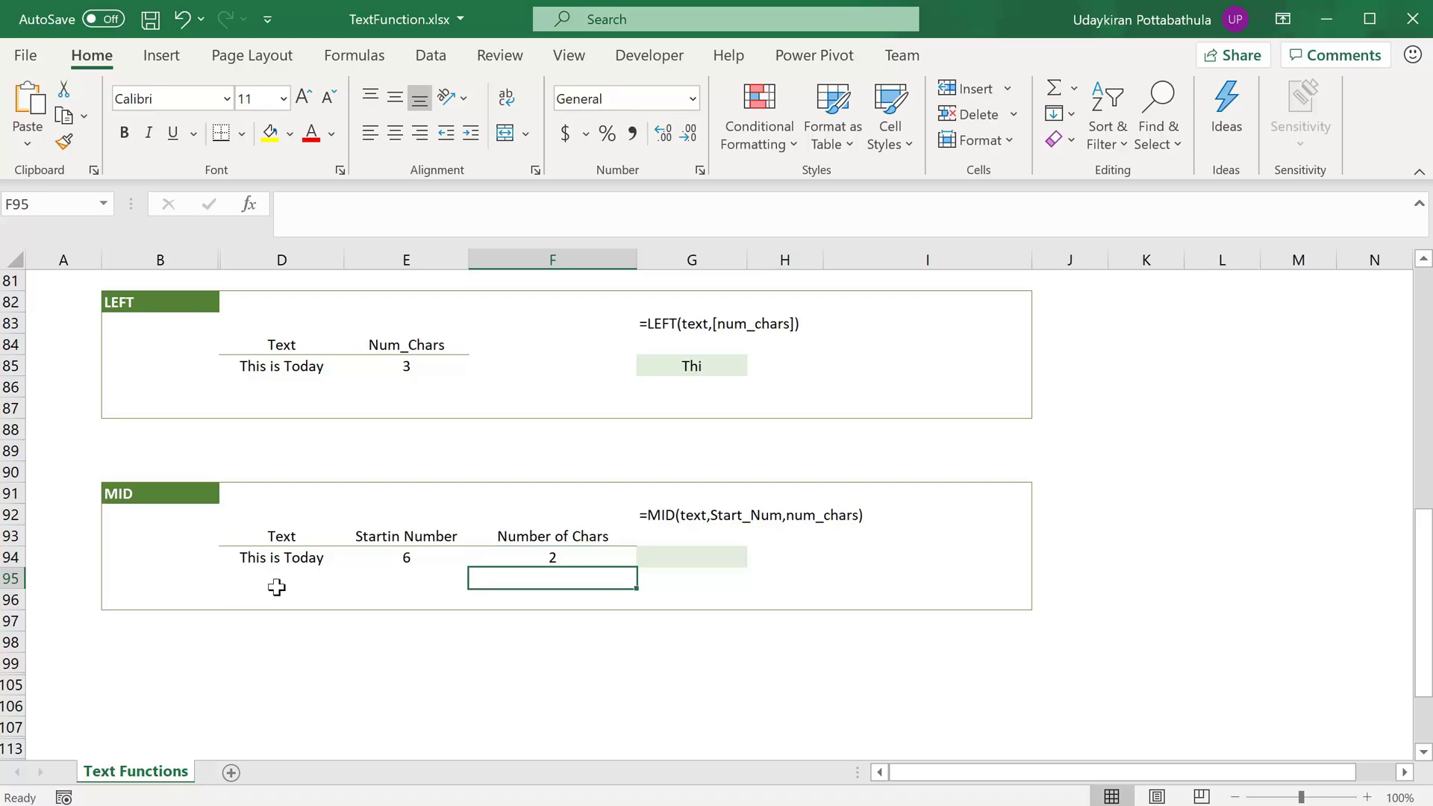
Enter =MID(D94,E94,F94) in cell G94 to extract characters from the middle of the text
{"action": "left_click", "coordinate": [728, 561]}
{"action": "type", "text": "=MID("}
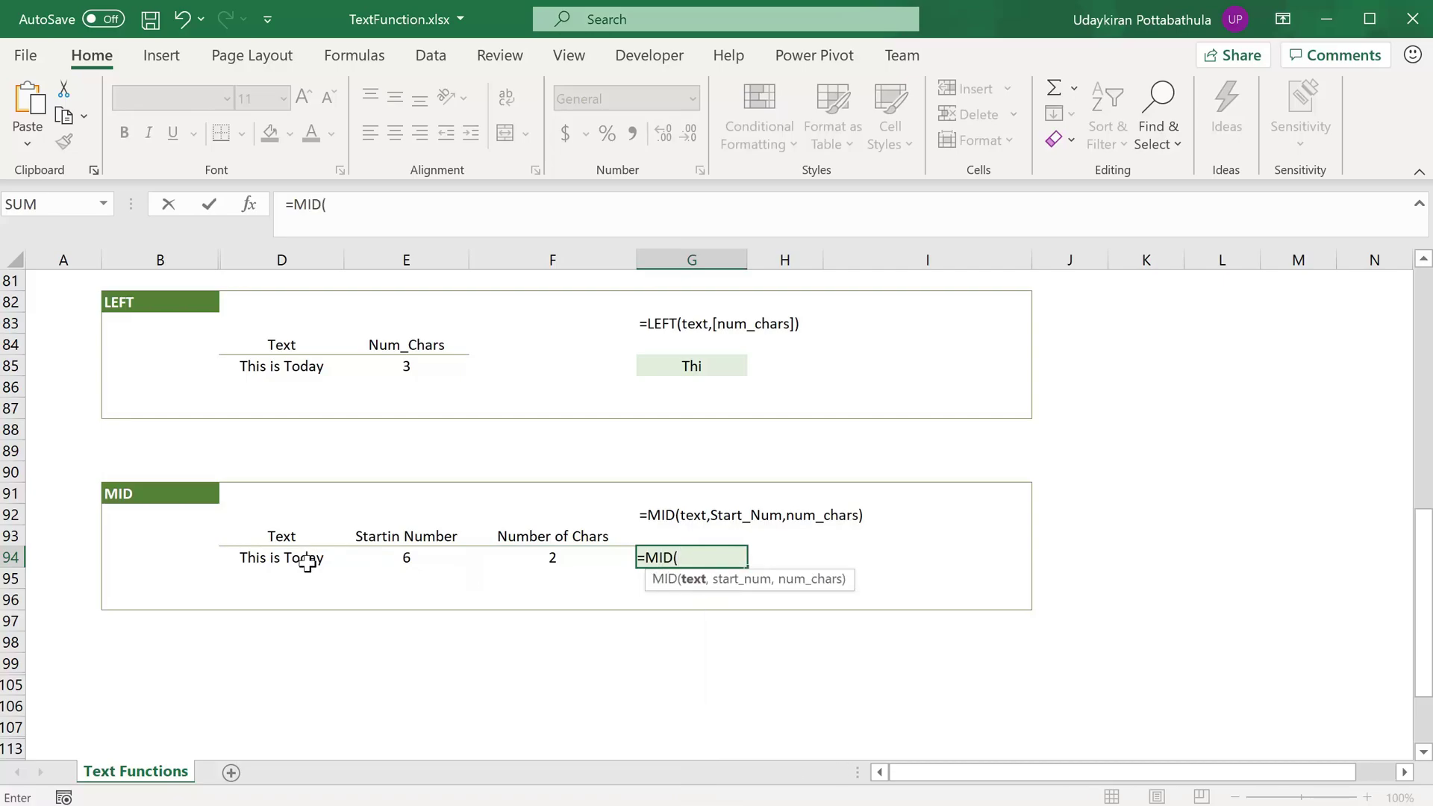
{"action": "left_click", "coordinate": [306, 563]}
{"action": "type", "text": ","}
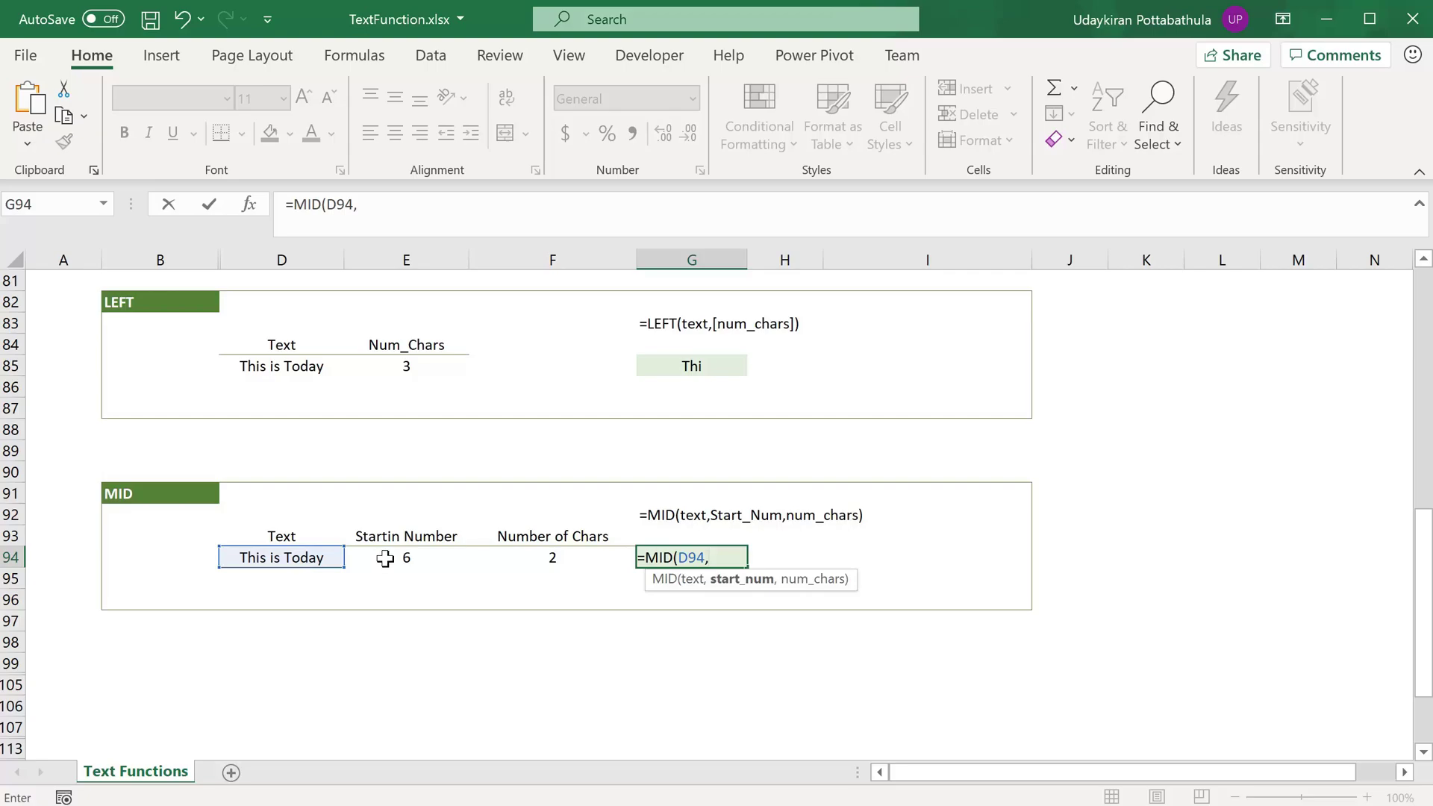
{"action": "left_click", "coordinate": [385, 557]}
{"action": "type", "text": ","}
{"action": "left_click", "coordinate": [531, 558]}
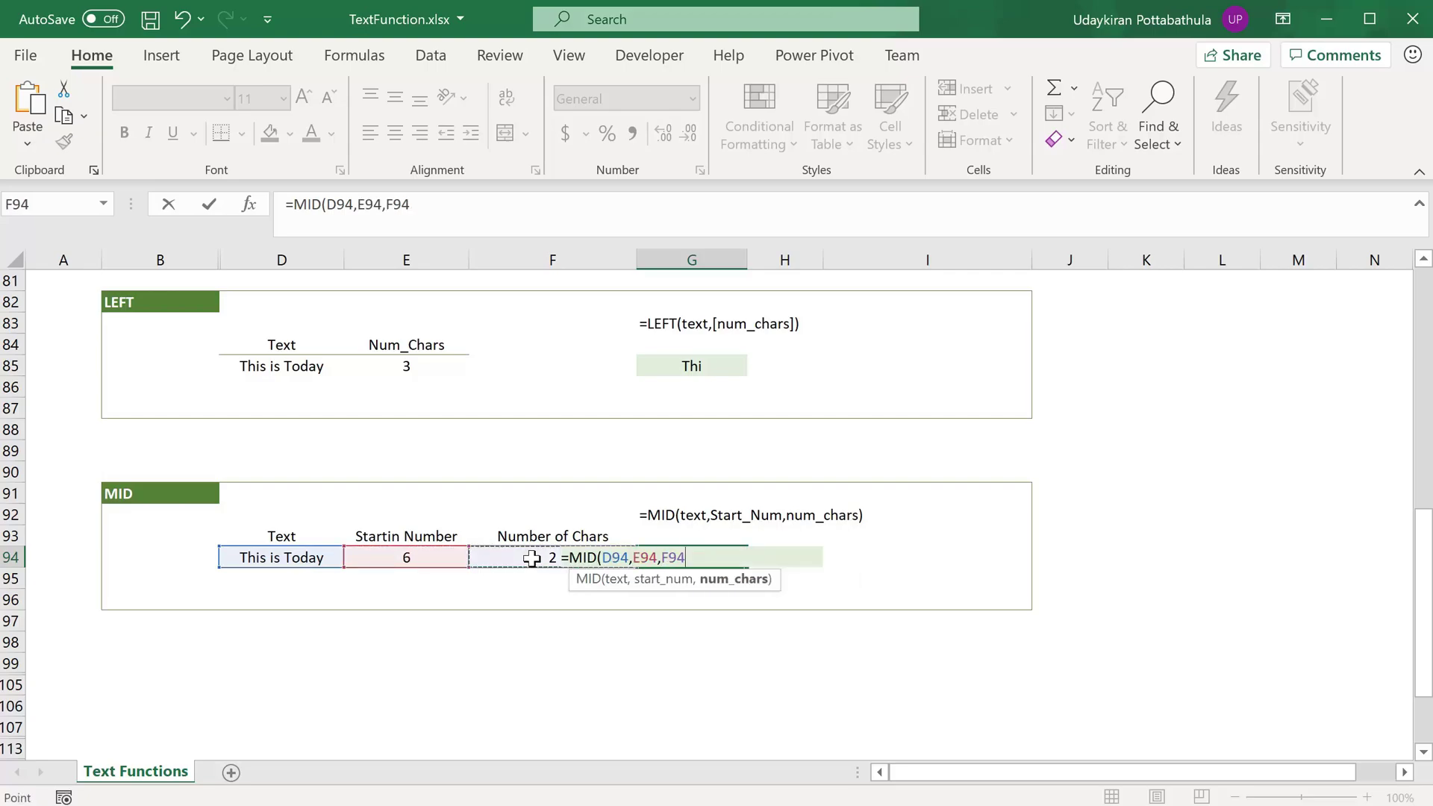
{"action": "type", "text": ")"}
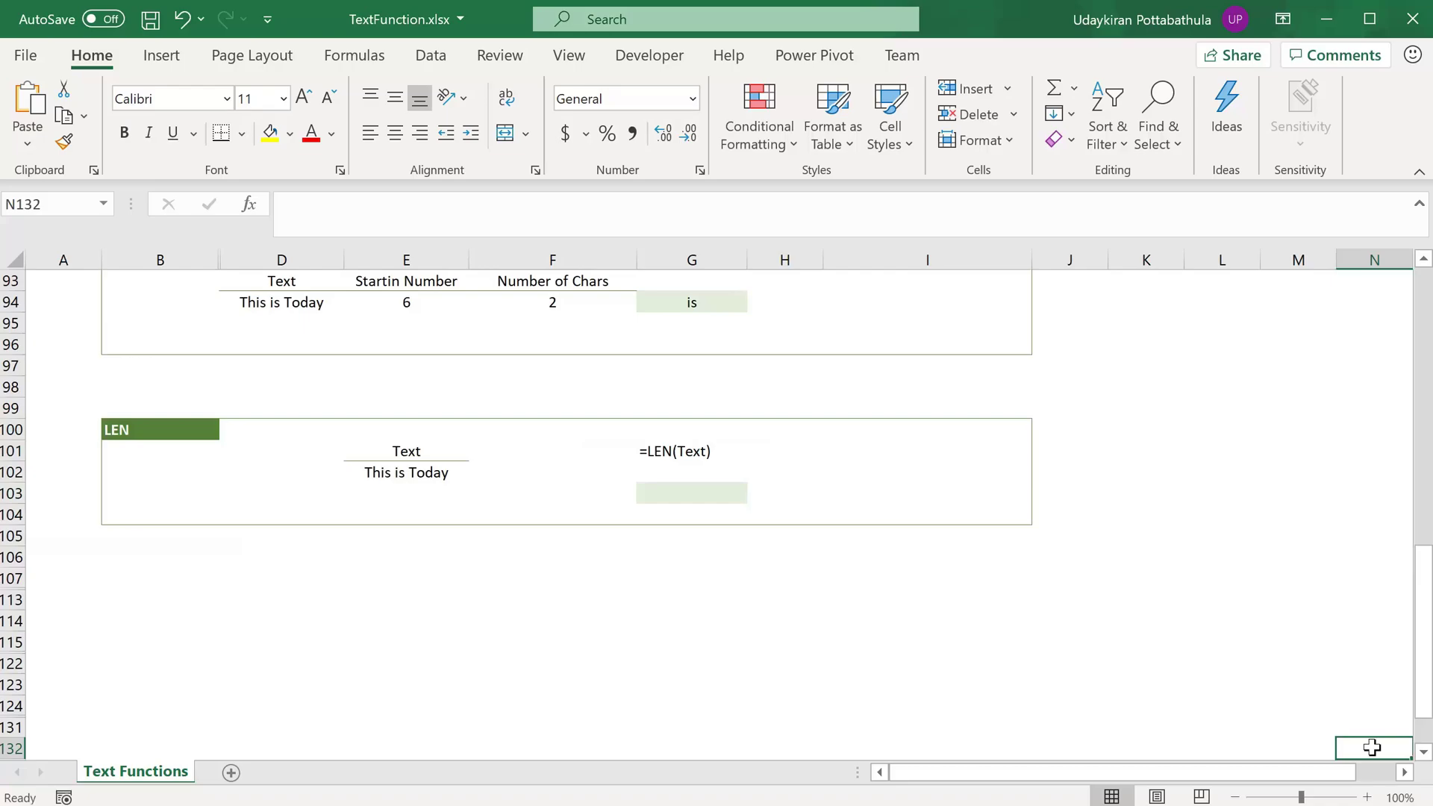
Enter =LEN(E102) in cell G103 to count the characters of the text in the LEN section
{"action": "left_click", "coordinate": [723, 494]}
{"action": "type", "text": "="}
{"action": "key", "text": "Escape"}
{"action": "type", "text": "=Len"}
{"action": "key", "text": "Tab"}
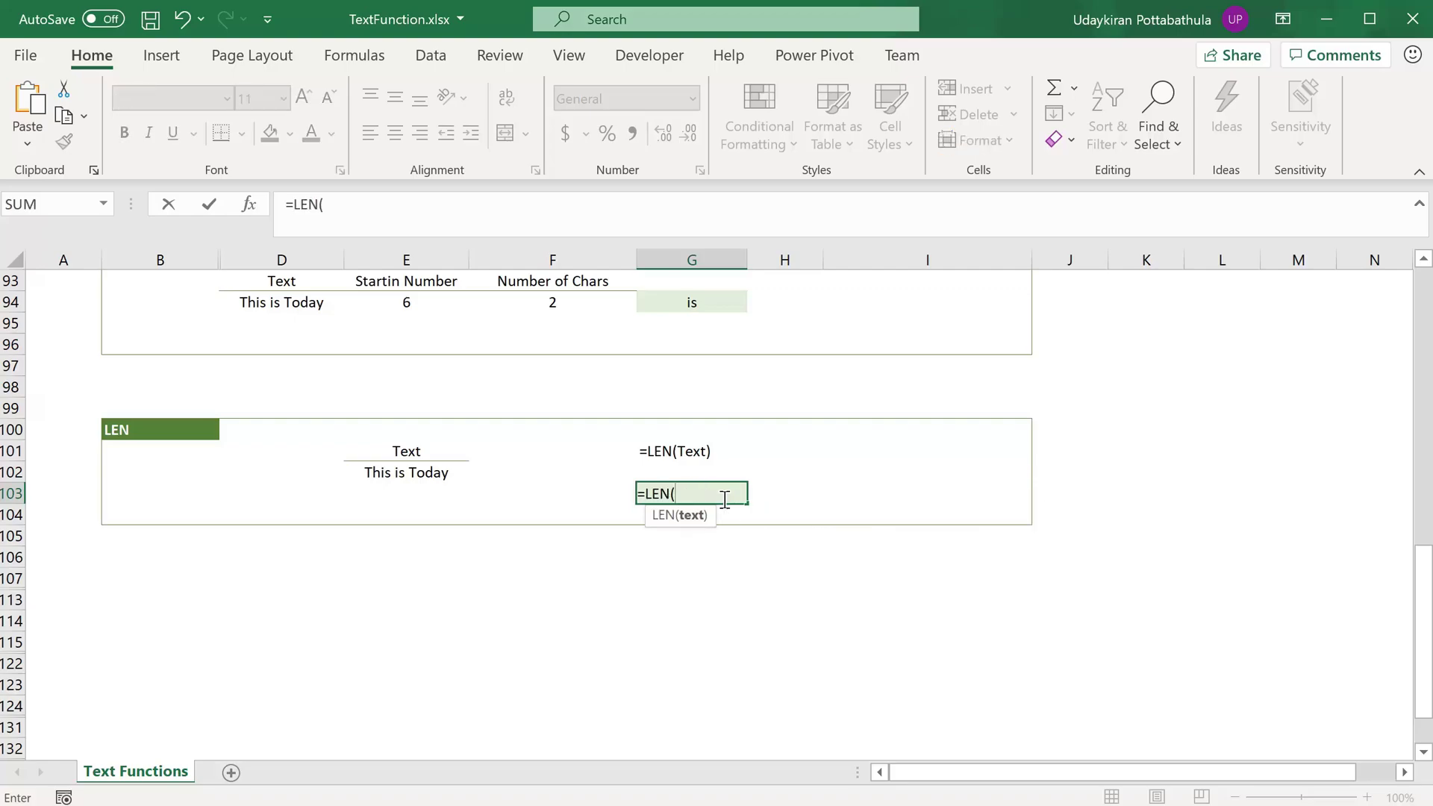
{"action": "left_click", "coordinate": [434, 471]}
{"action": "type", "text": ")"}
{"action": "key", "text": "Return"}
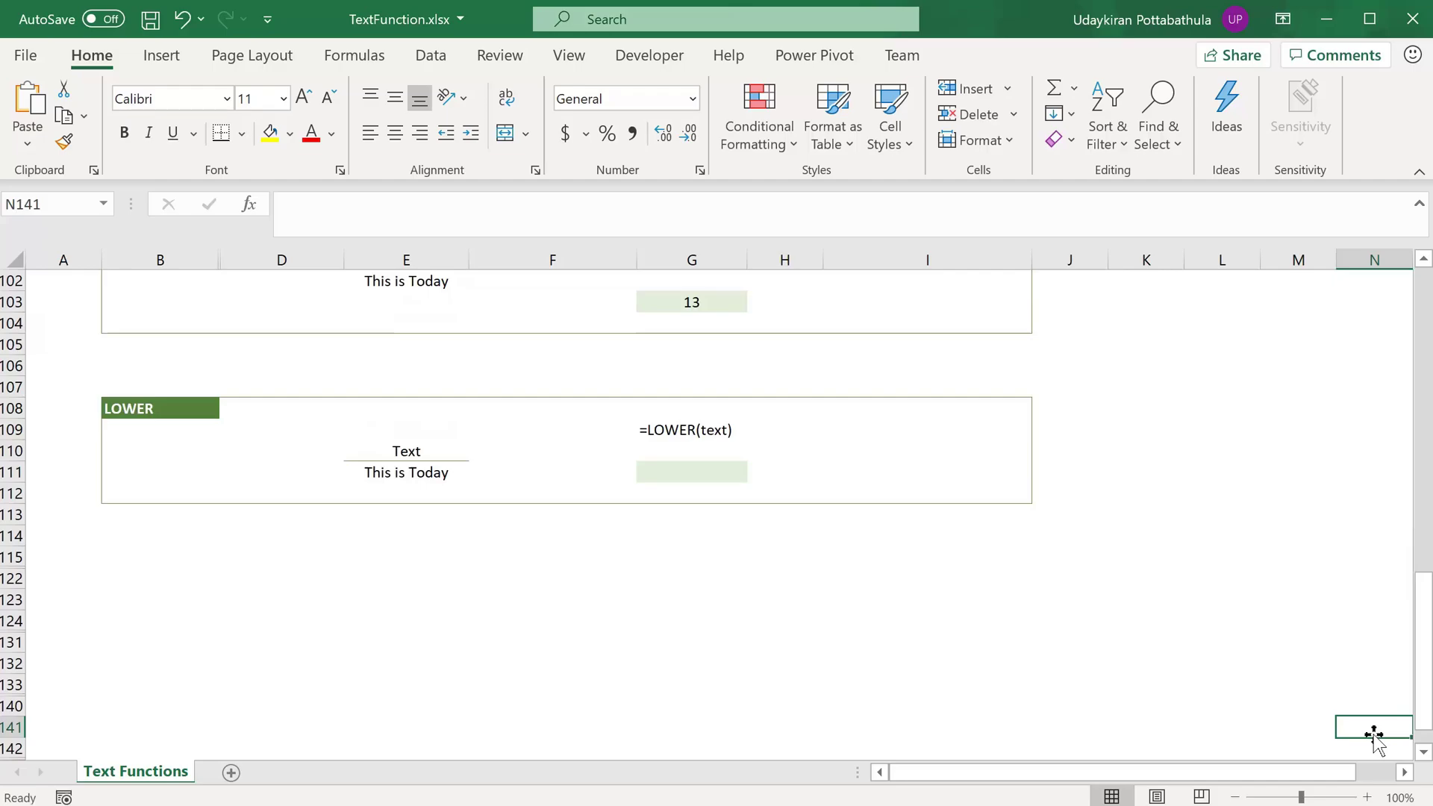
Enter =LOWER(E111) in cell G111 to convert the text in the LOWER section to lowercase
{"action": "left_click", "coordinate": [692, 472]}
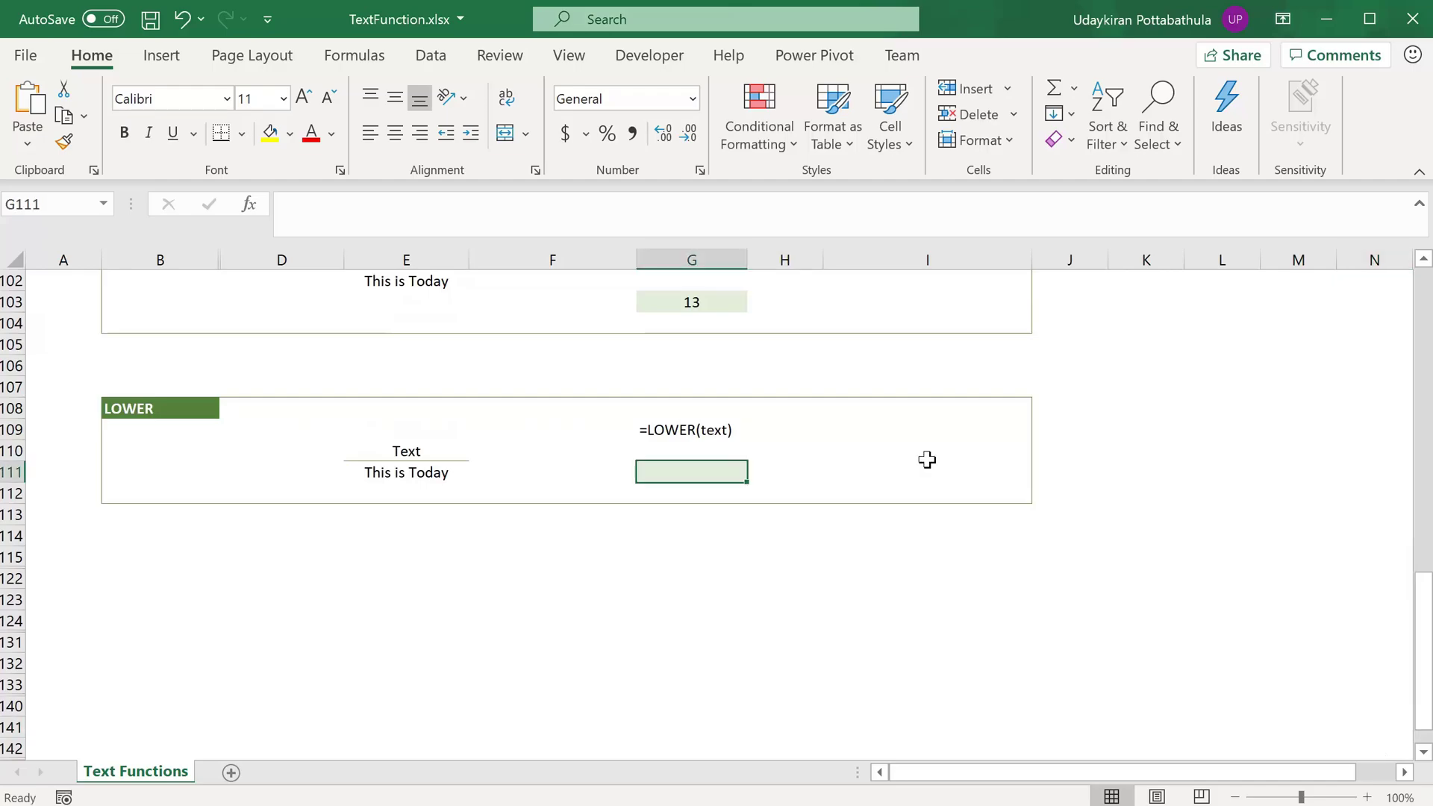
{"action": "type", "text": "=lower"}
{"action": "key", "text": "Tab"}
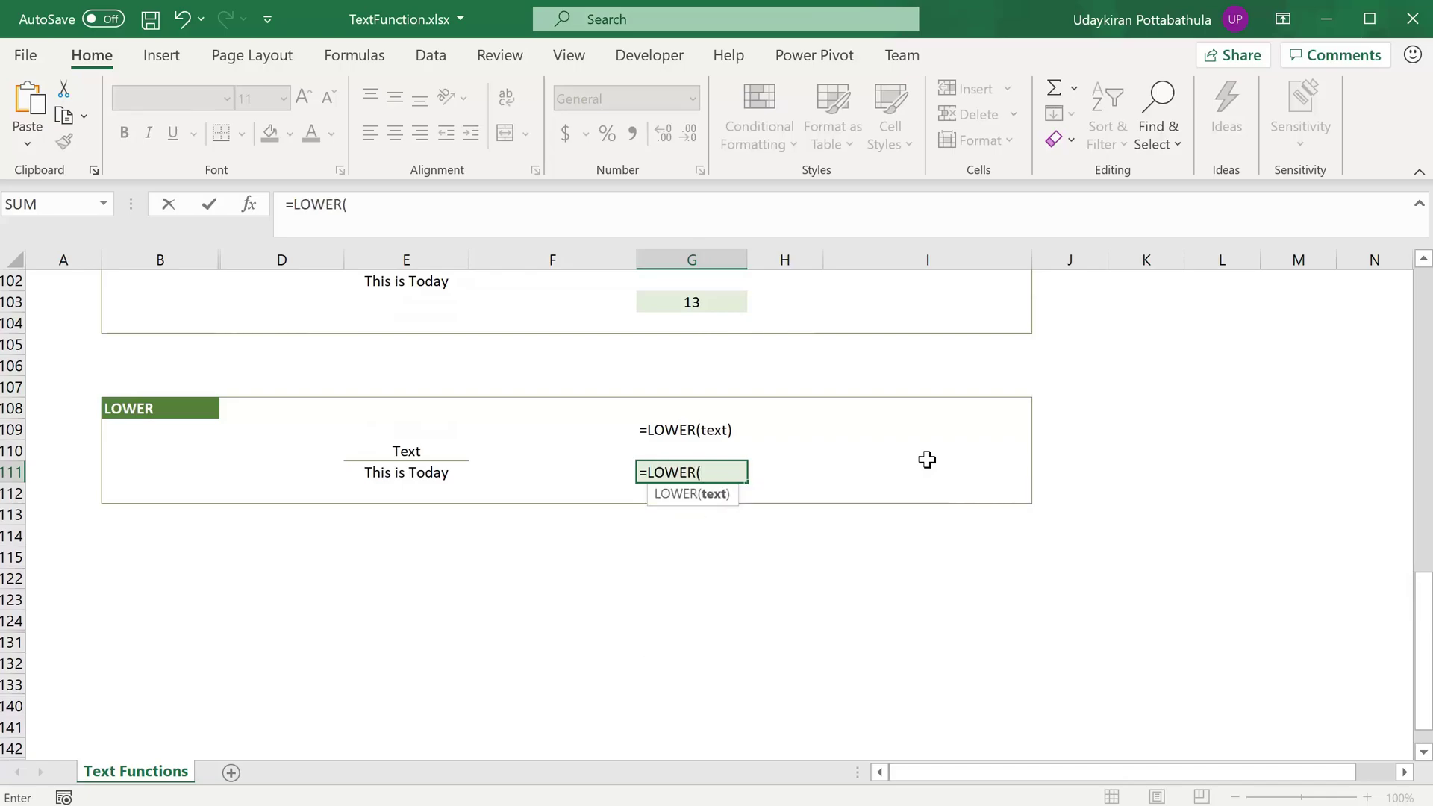
{"action": "left_click", "coordinate": [427, 473]}
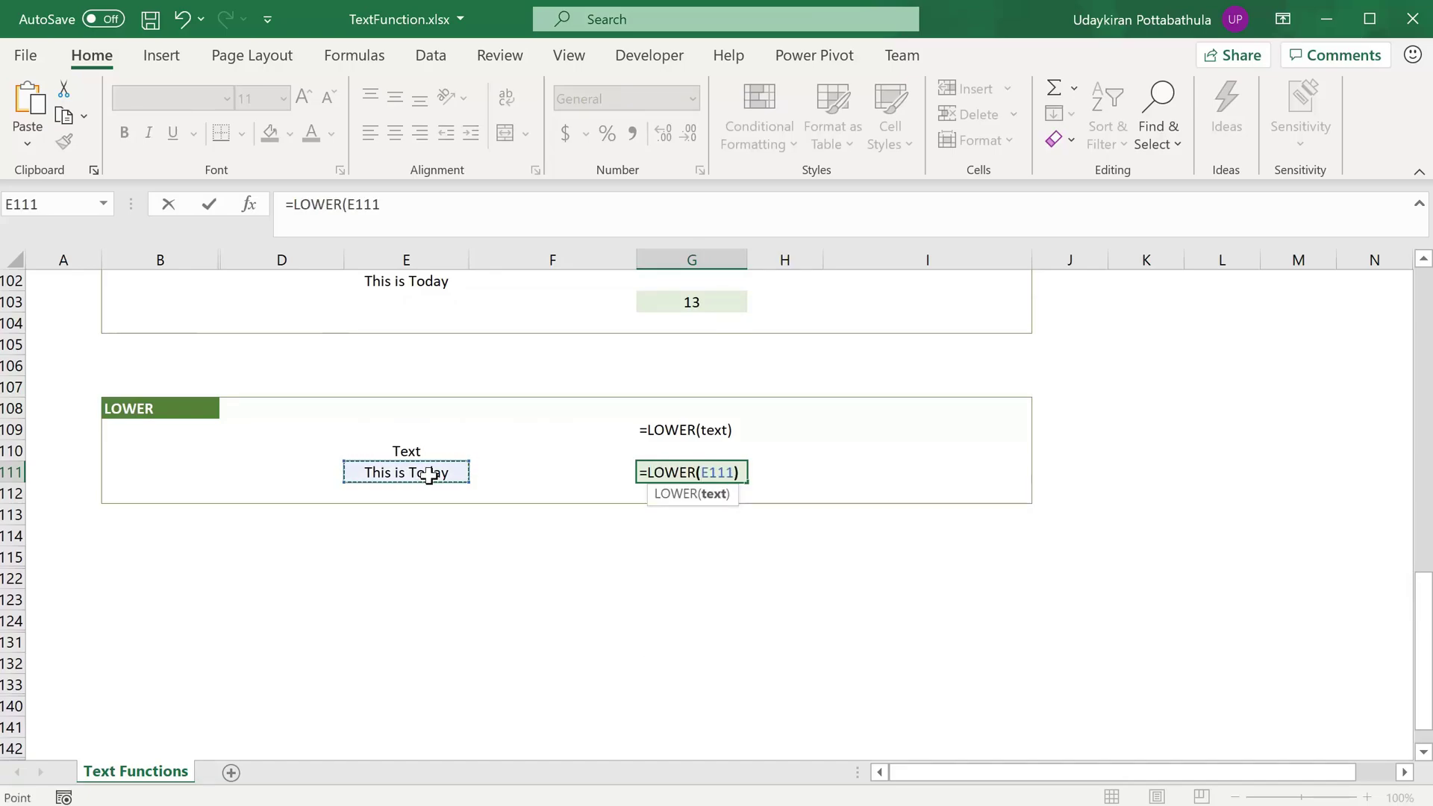
{"action": "type", "text": ")"}
{"action": "key", "text": "Return"}
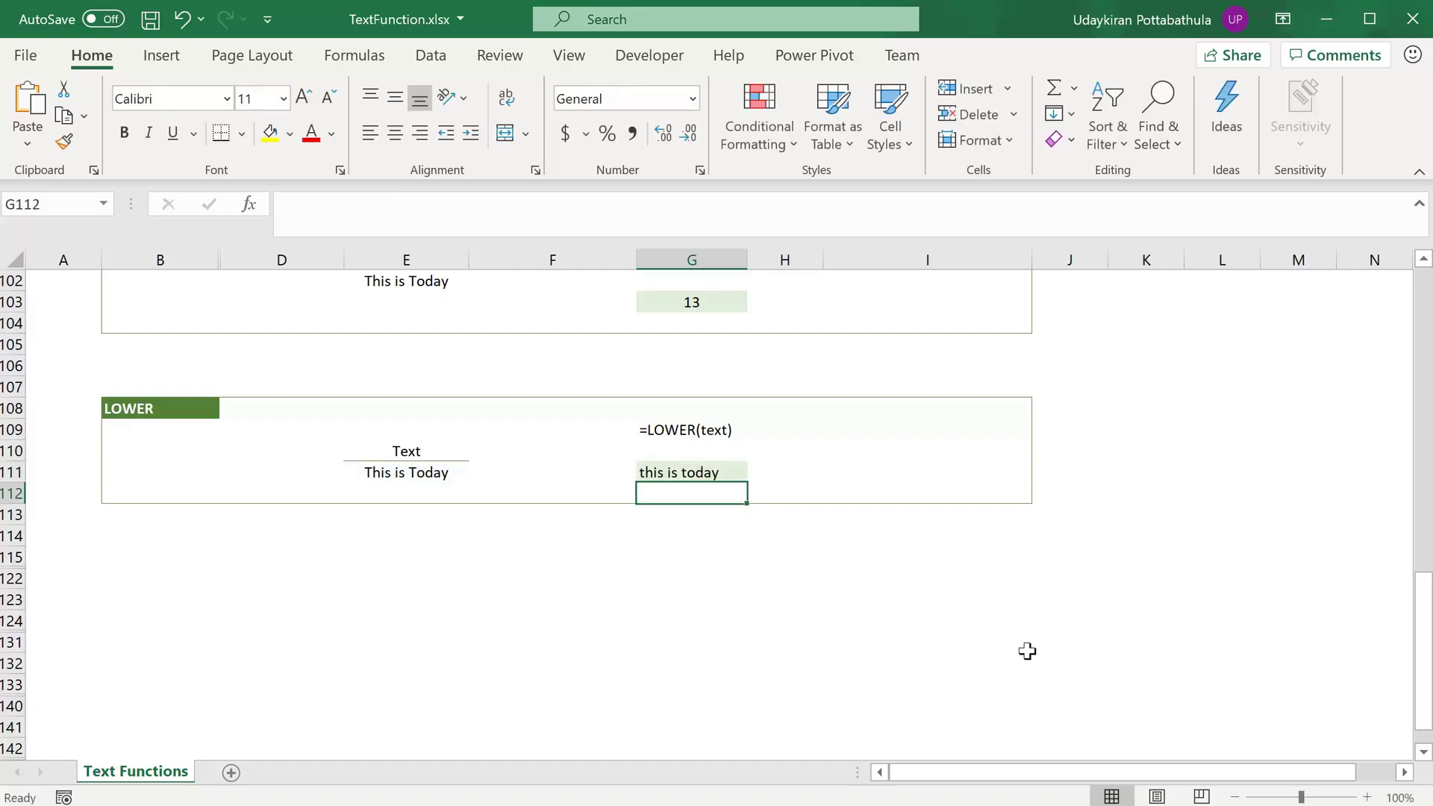
{"action": "left_click", "coordinate": [720, 476]}
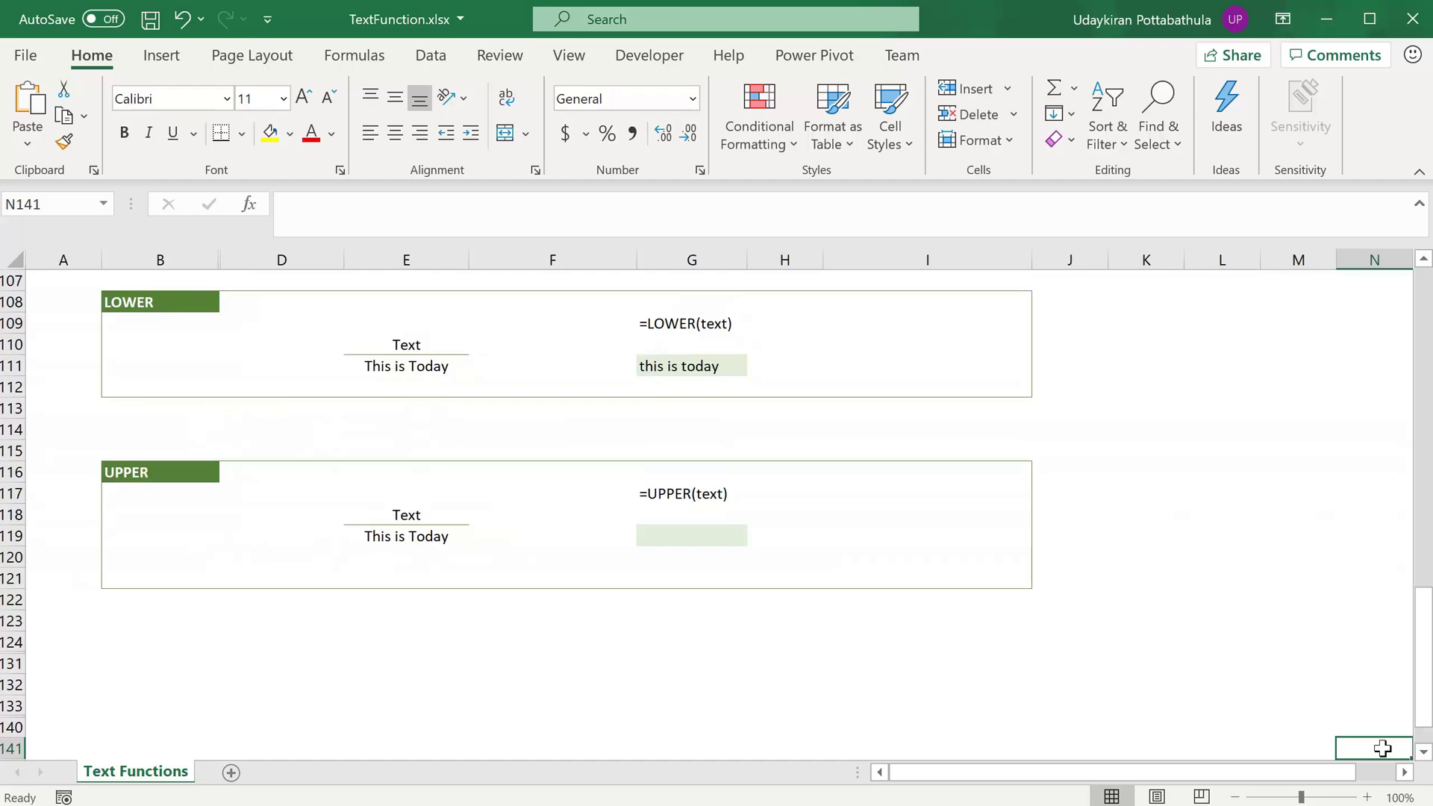
Enter =UPPER(E119) in cell G119 to convert the text in the UPPER section to uppercase
{"action": "left_click", "coordinate": [721, 534]}
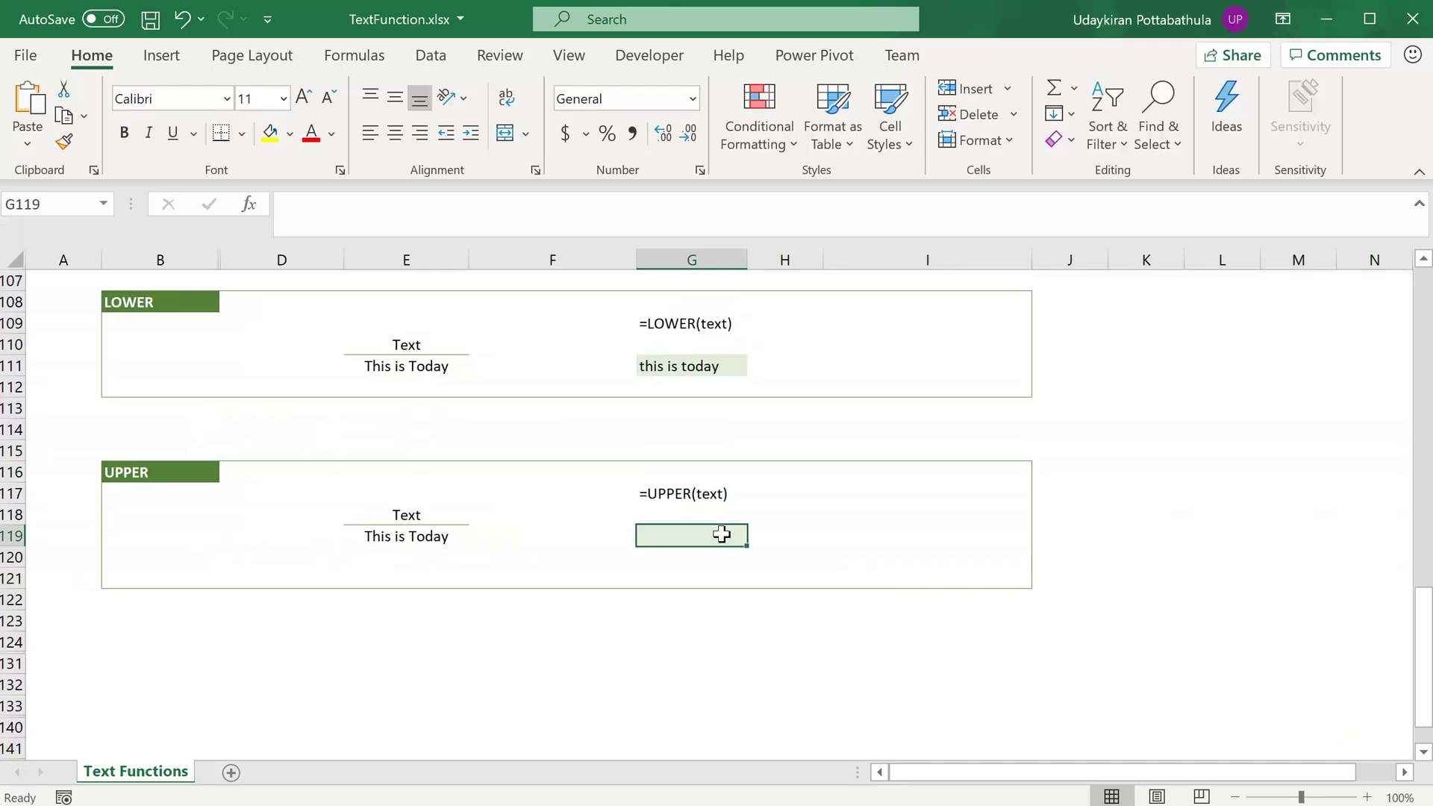
{"action": "type", "text": "=U"}
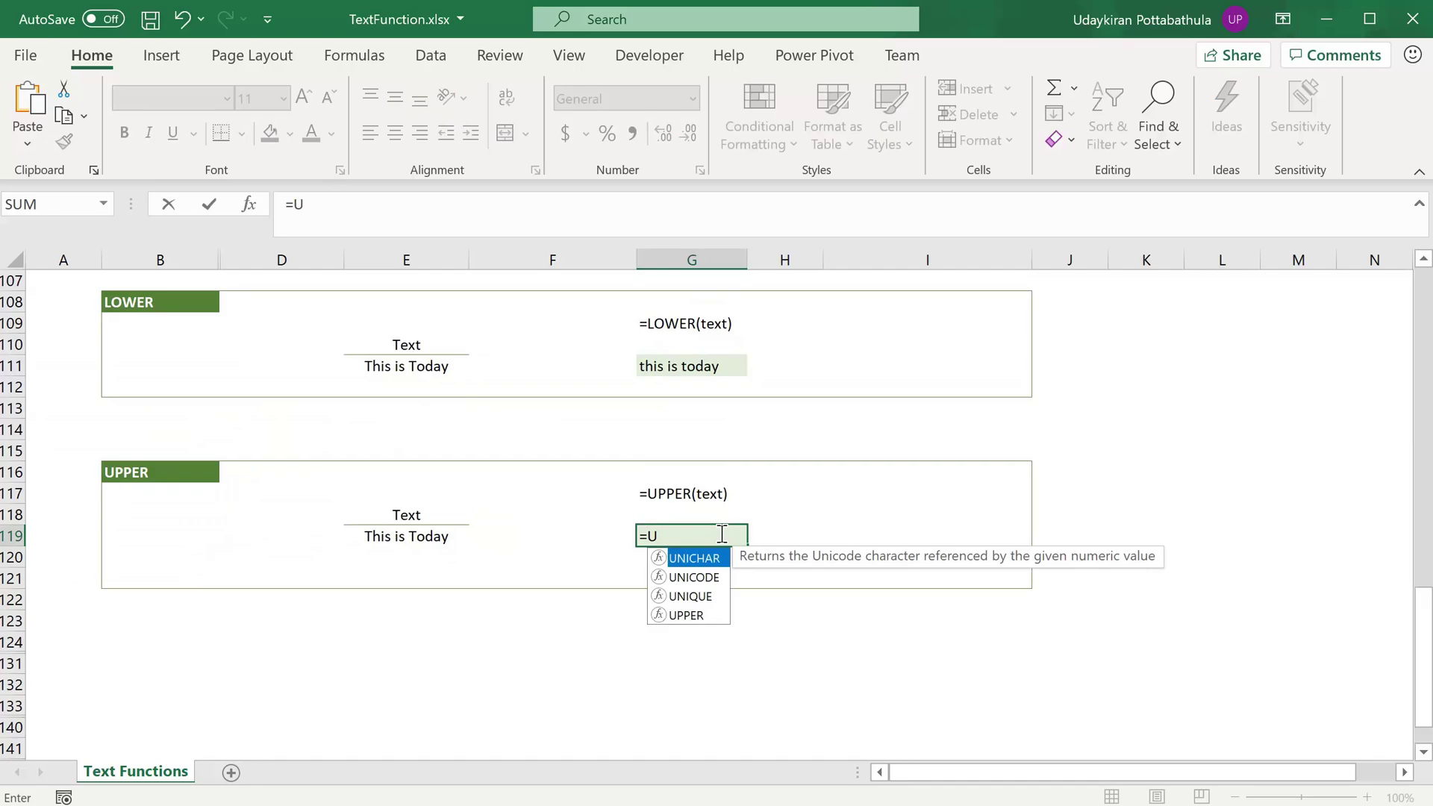
{"action": "type", "text": "PPER("}
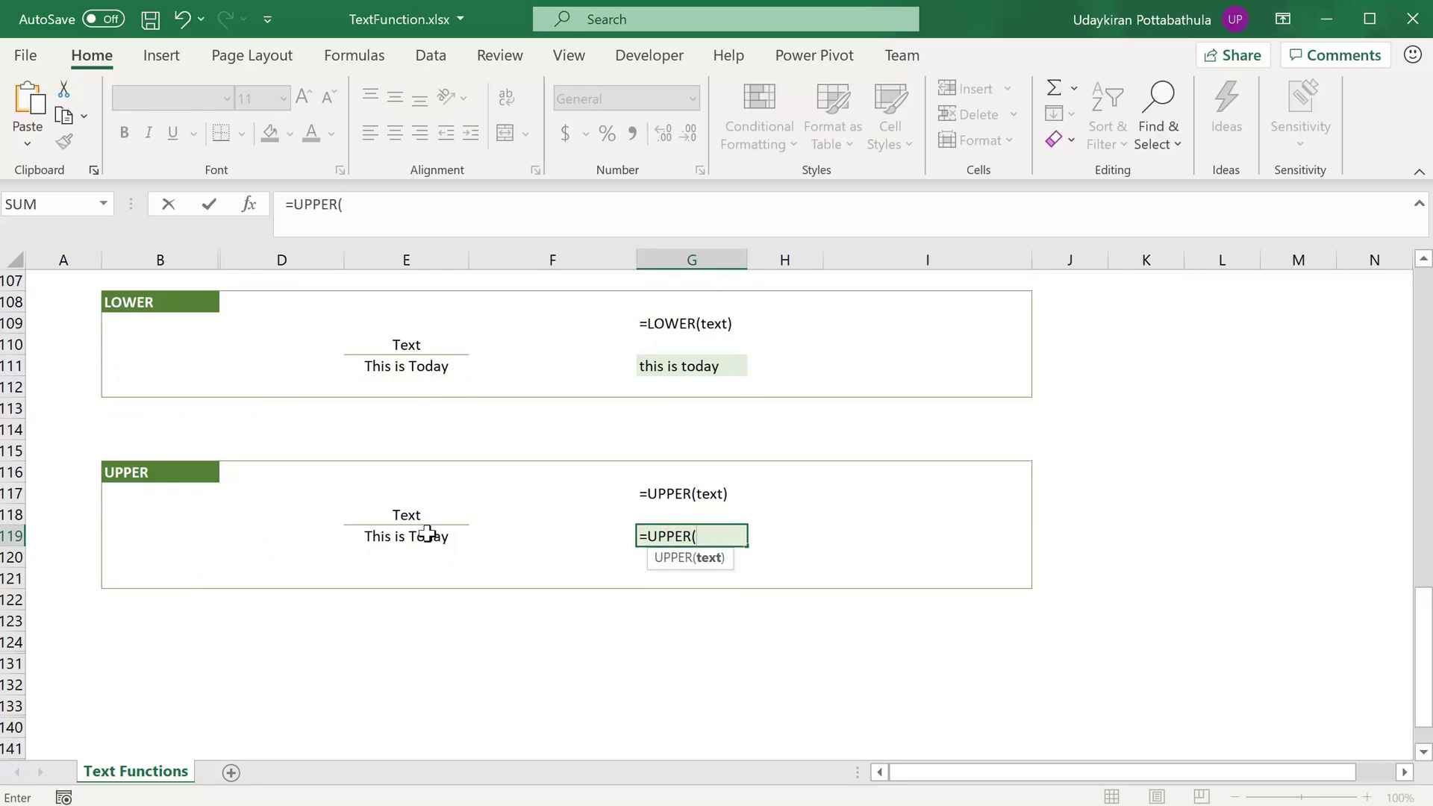
{"action": "left_click", "coordinate": [427, 534]}
{"action": "key", "text": "Return"}
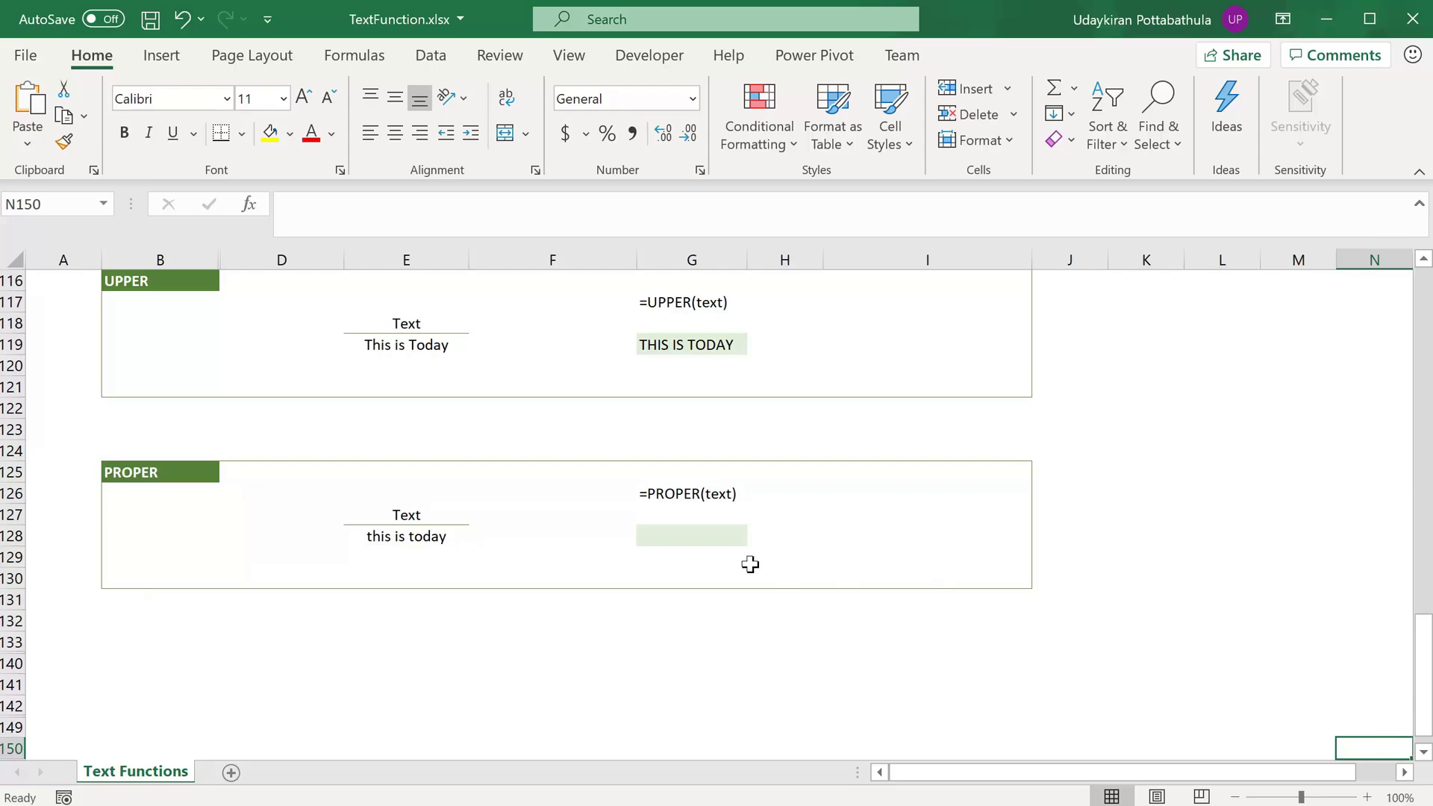
Enter =PROPER(E128) in cell G128 to capitalise the first letter of each word in the PROPER section's text
{"action": "left_click", "coordinate": [691, 537]}
{"action": "type", "text": "=P"}
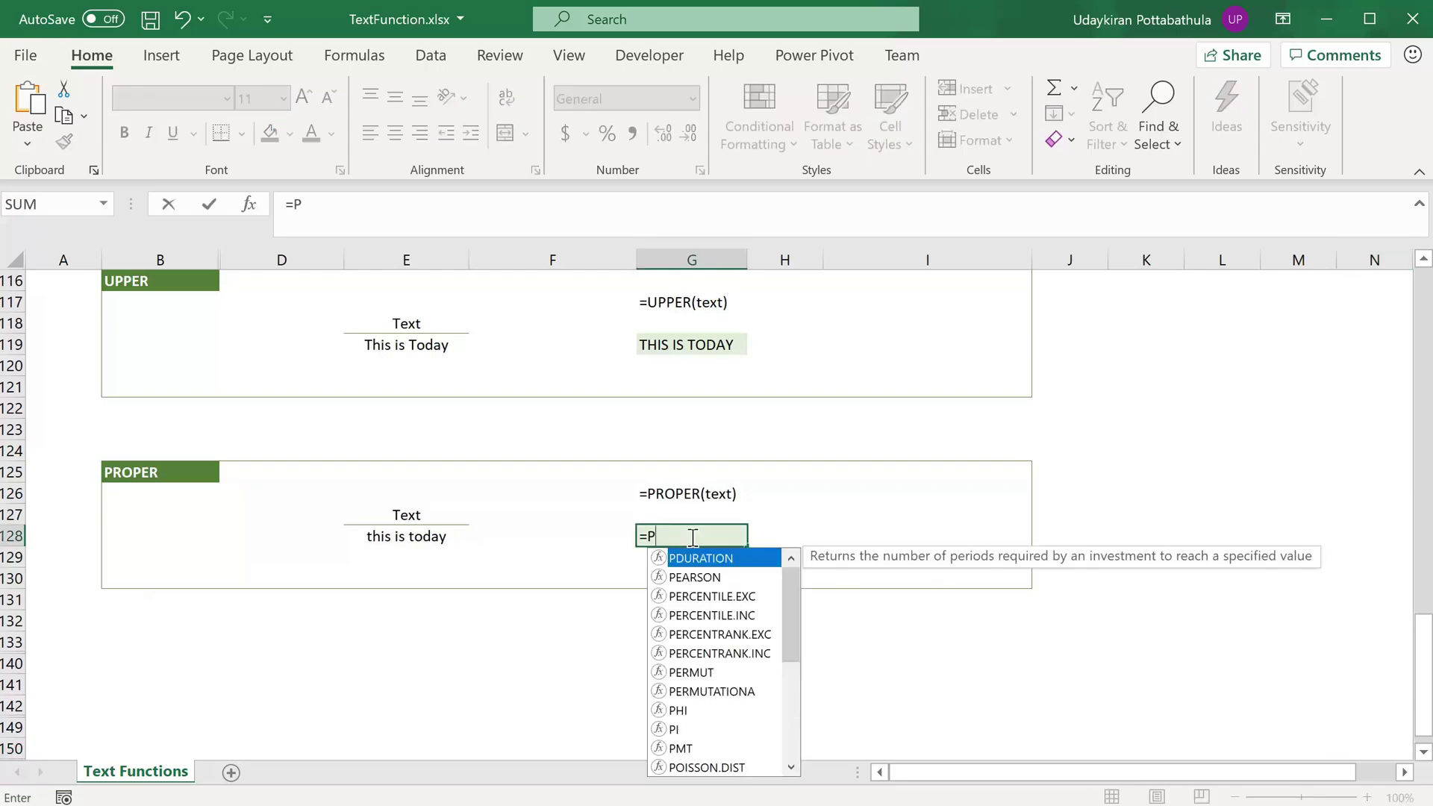
{"action": "type", "text": "Rope"}
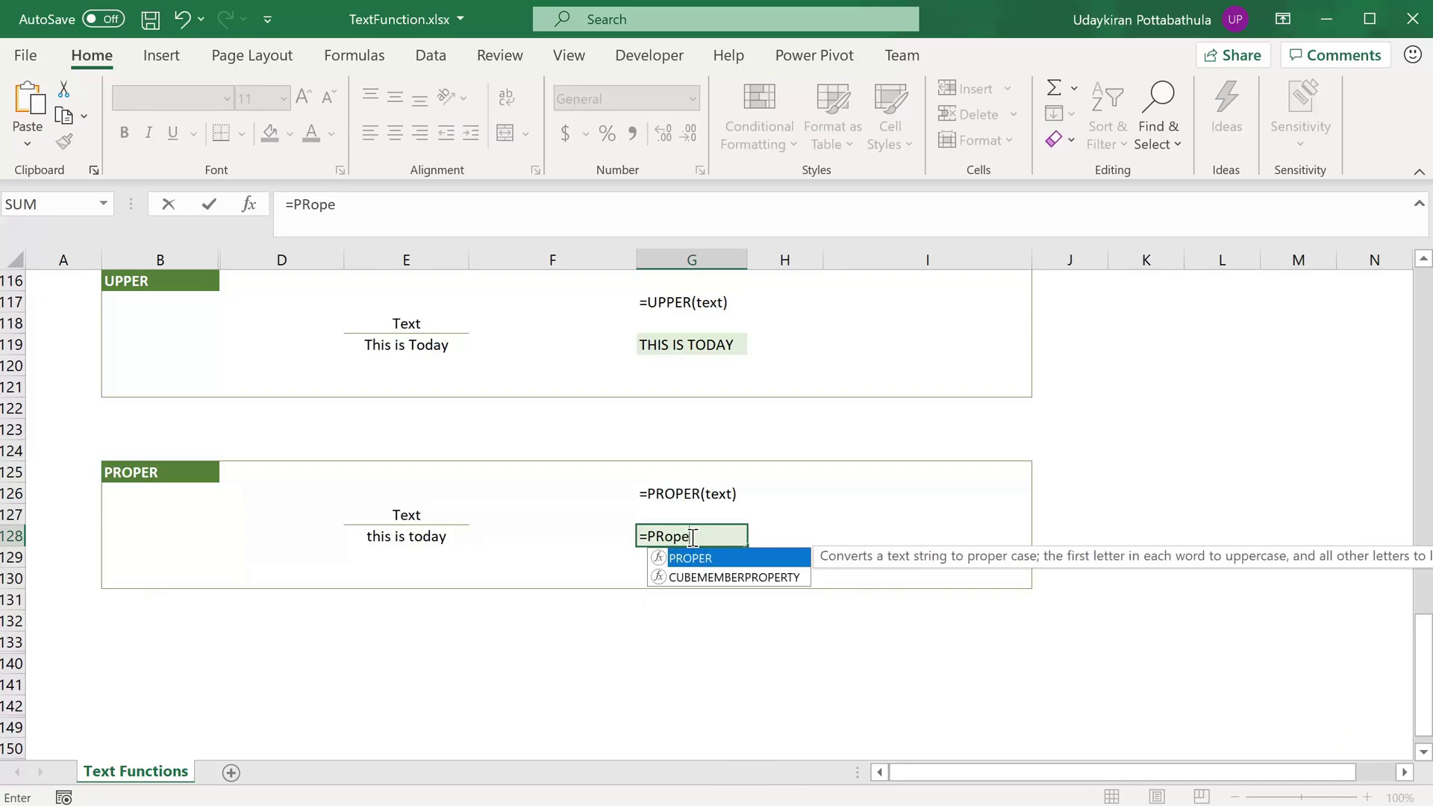
{"action": "key", "text": "Tab"}
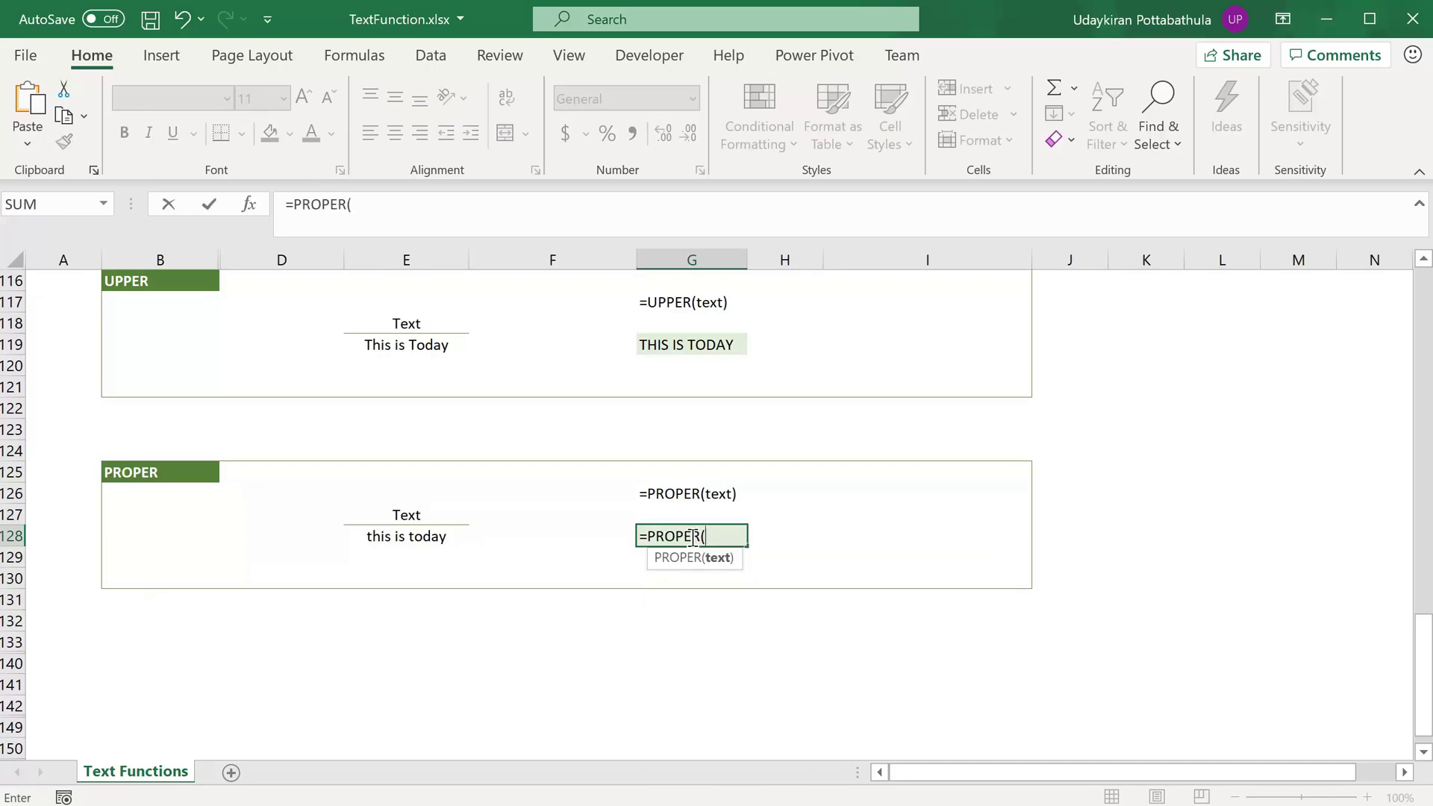
{"action": "left_click", "coordinate": [397, 537]}
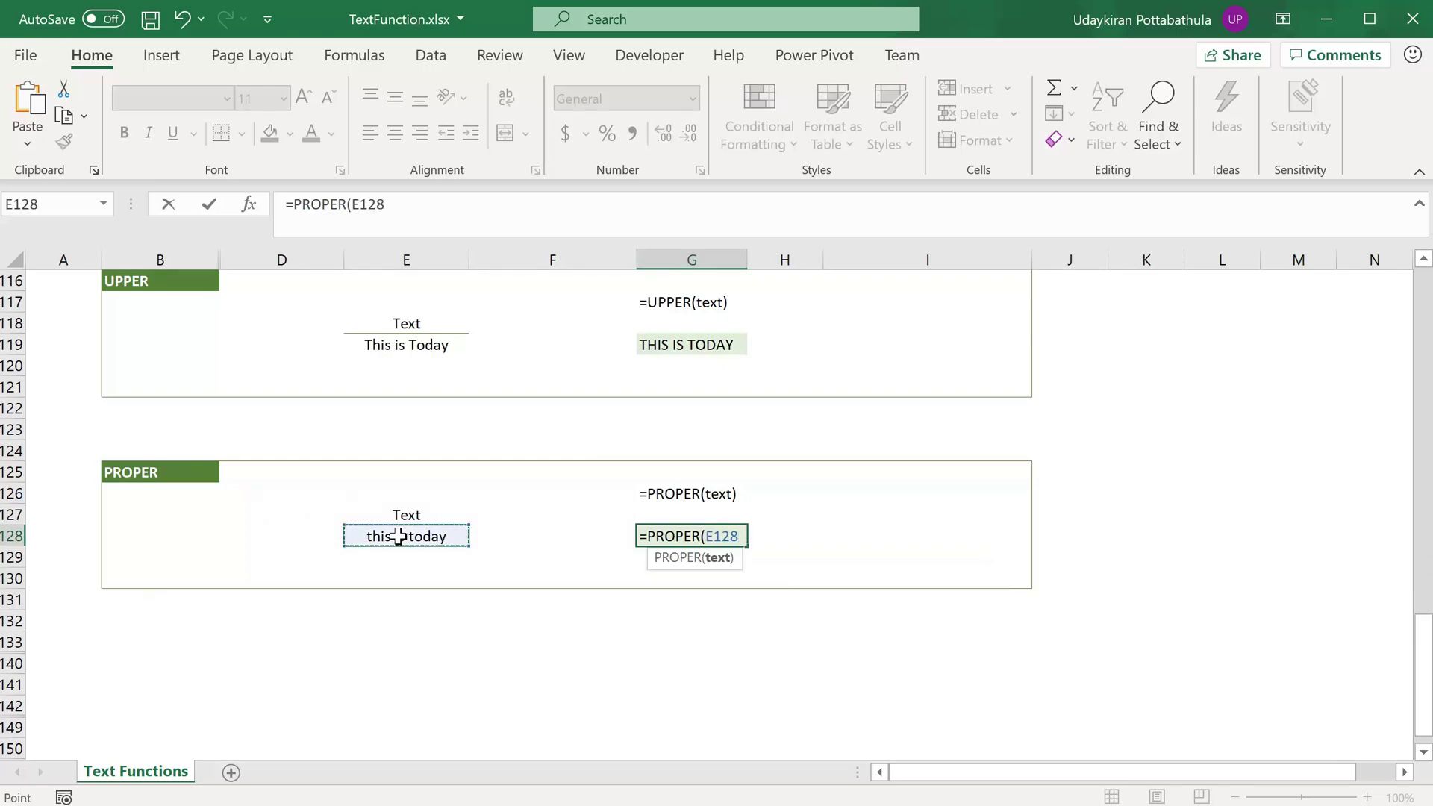
{"action": "key", "text": "Return"}
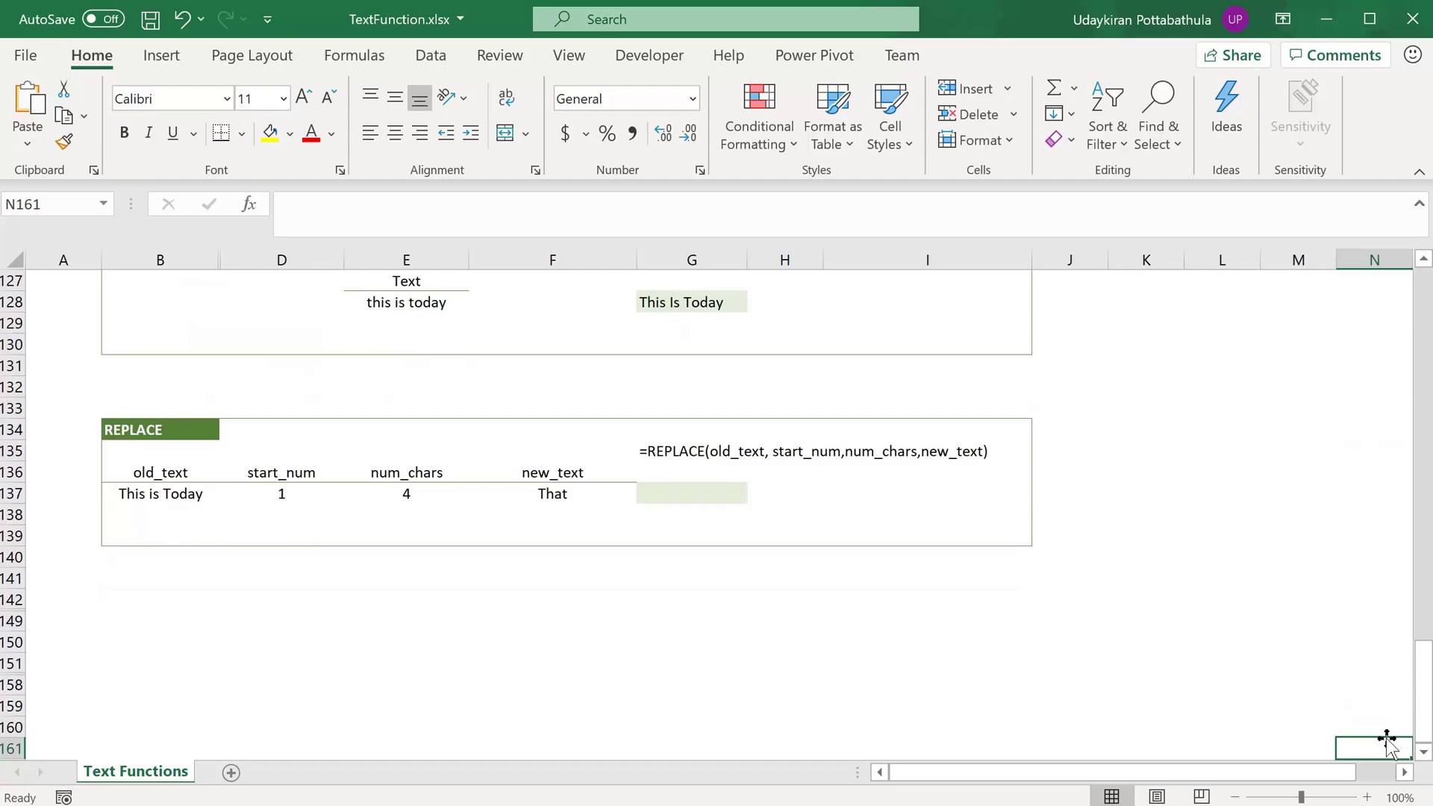
Enter =REPLACE(B137,D137,E137,F137) in cell G137 to replace part of the old text with the new text
{"action": "left_click", "coordinate": [692, 494]}
{"action": "type", "text": "=REPL"}
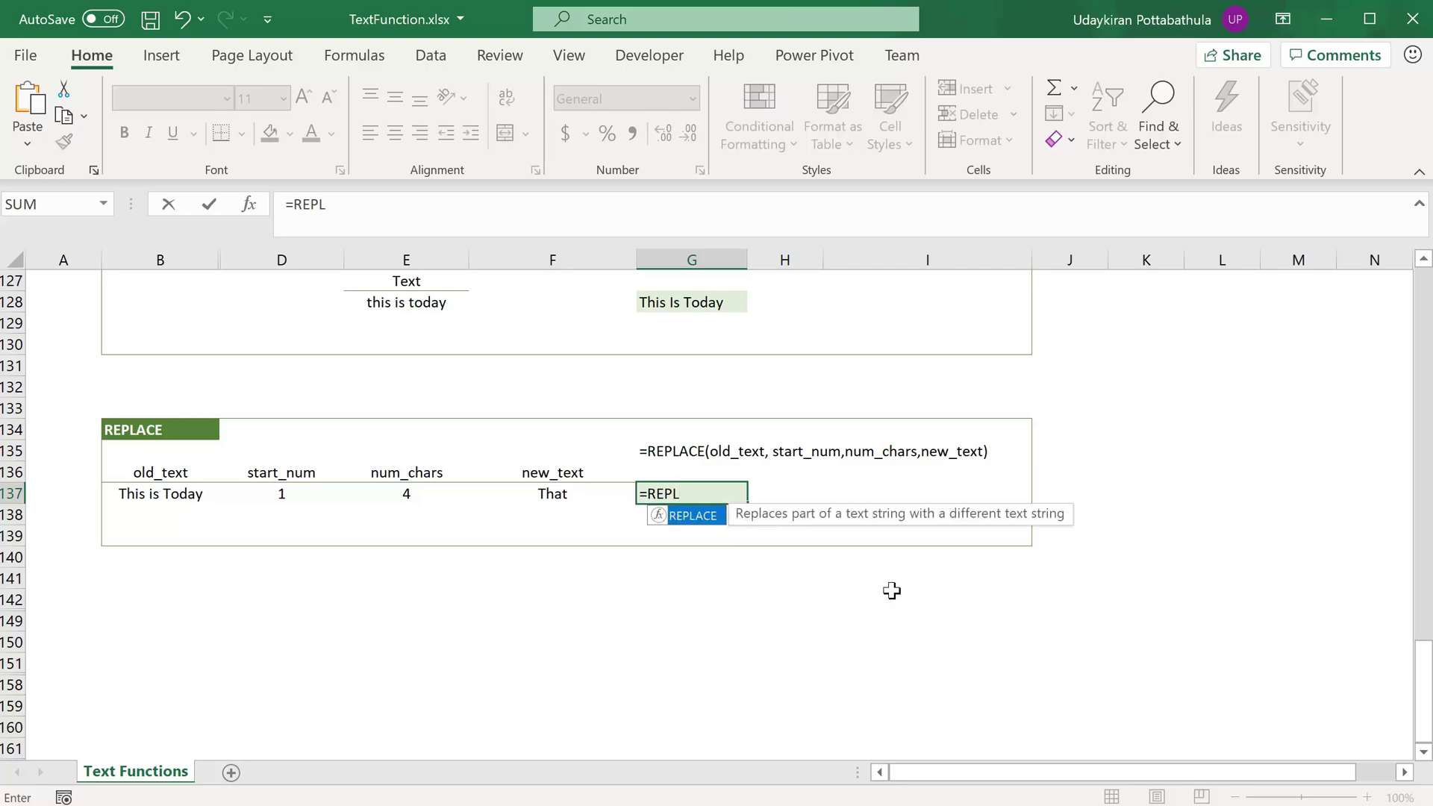
{"action": "key", "text": "Tab"}
{"action": "left_click", "coordinate": [168, 494]}
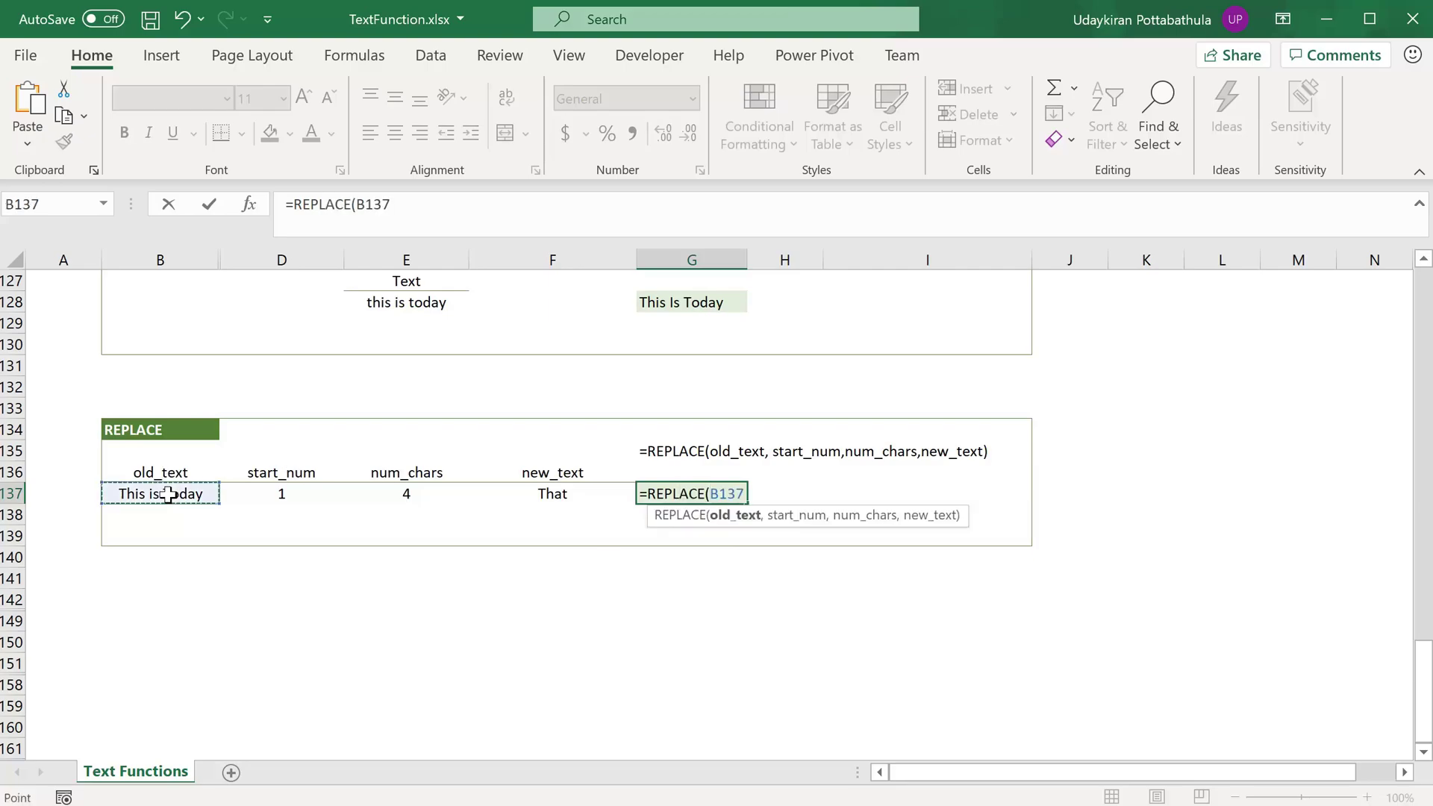
{"action": "type", "text": ","}
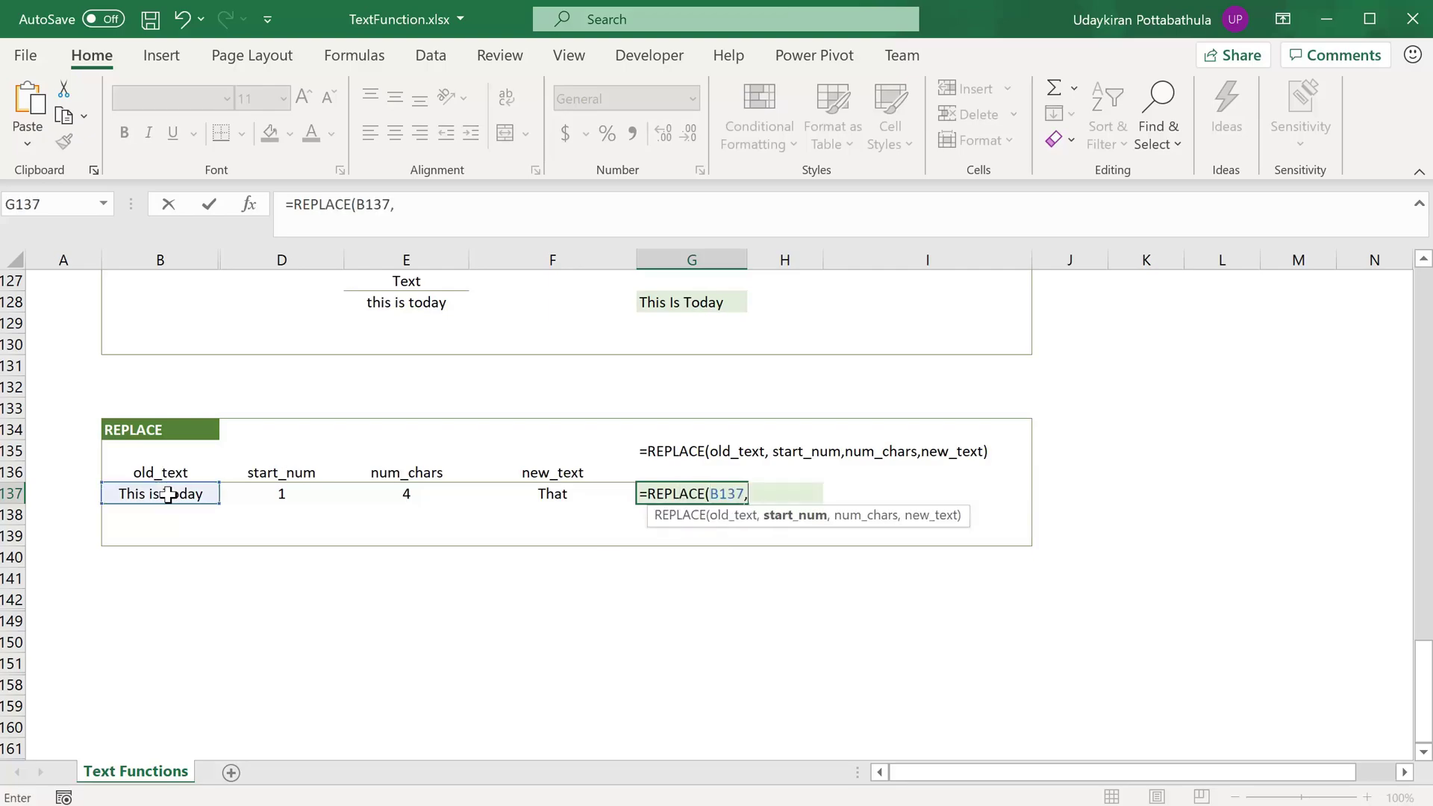
{"action": "left_click", "coordinate": [277, 489]}
{"action": "type", "text": ","}
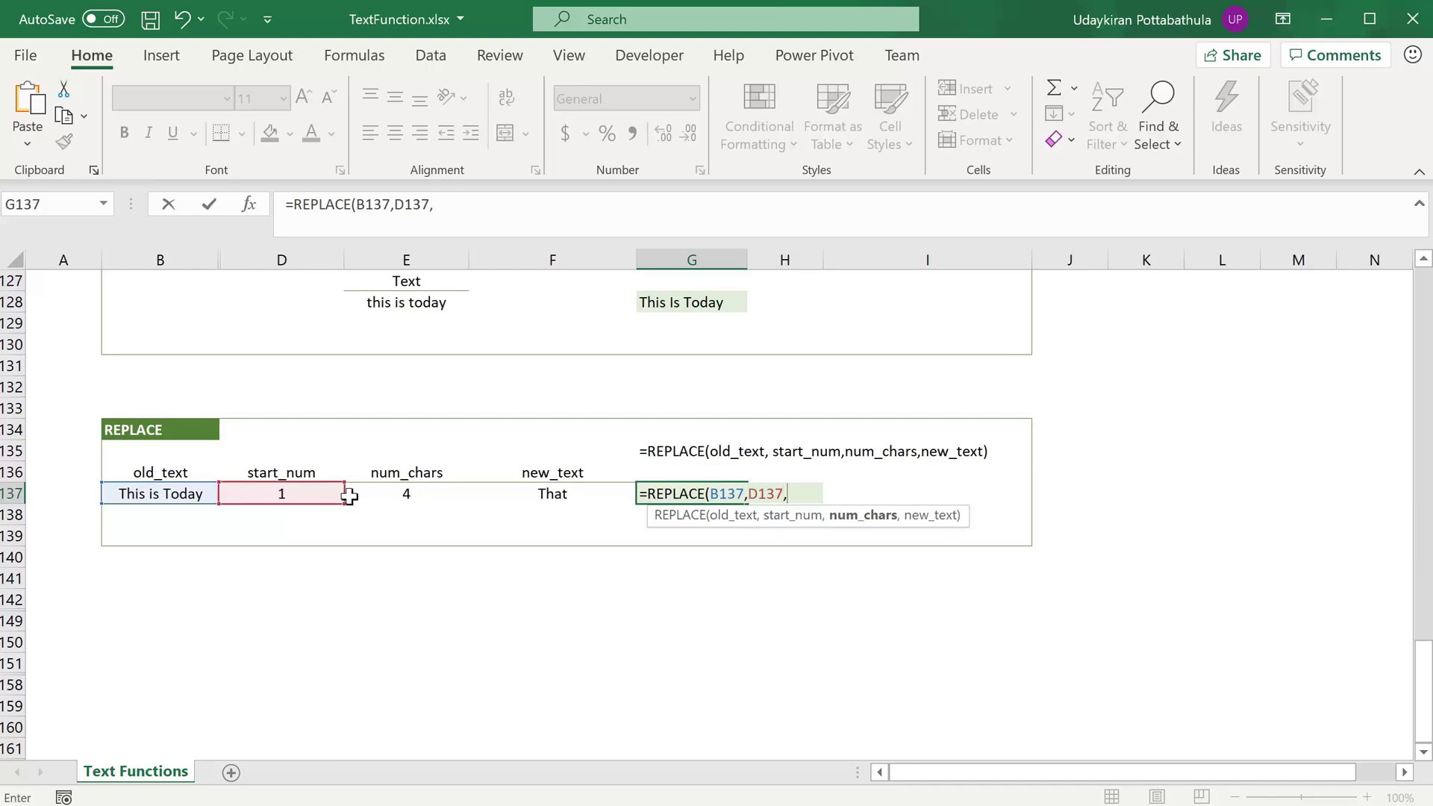
{"action": "left_click", "coordinate": [395, 502]}
{"action": "type", "text": ","}
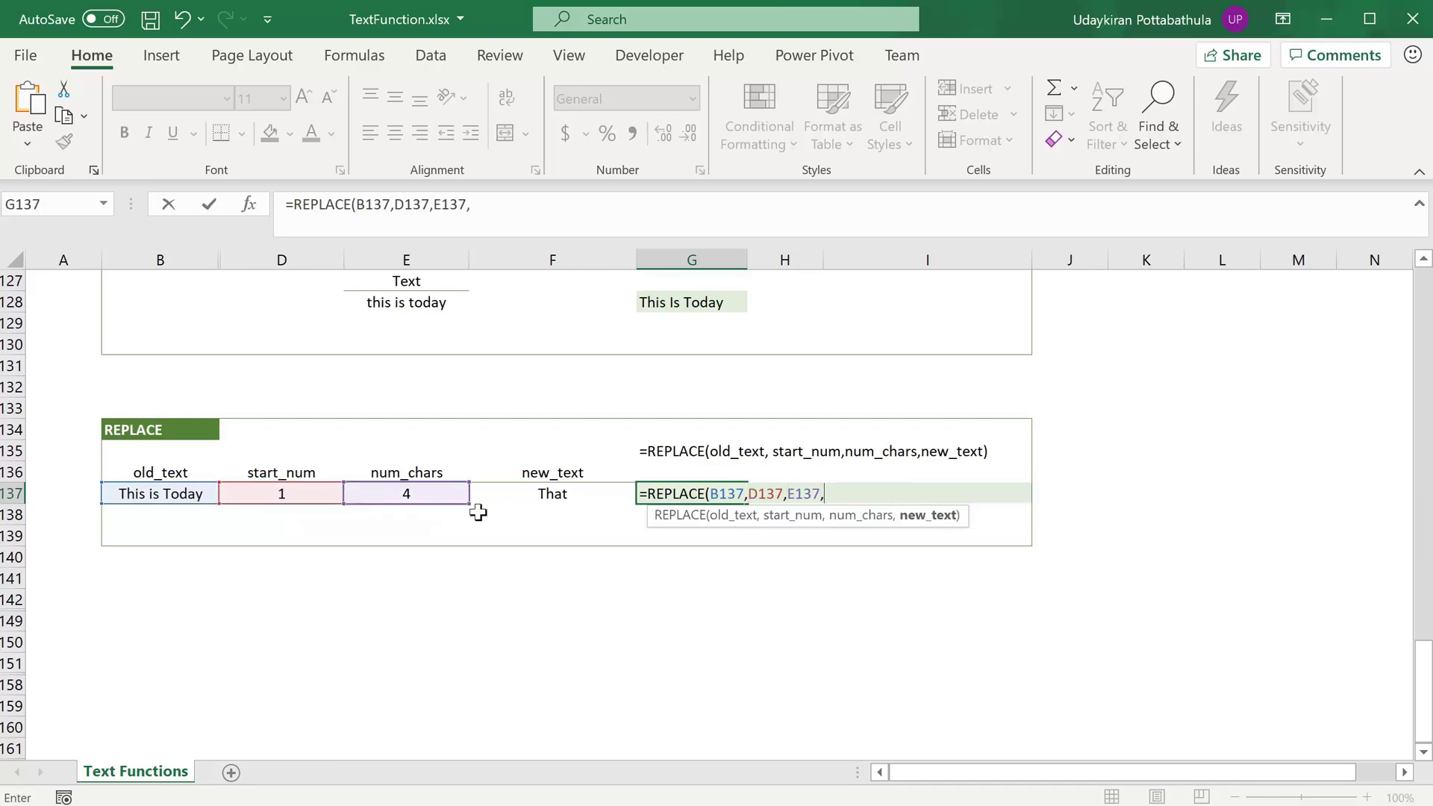
{"action": "left_click", "coordinate": [576, 495]}
{"action": "type", "text": ")"}
{"action": "key", "text": "Return"}
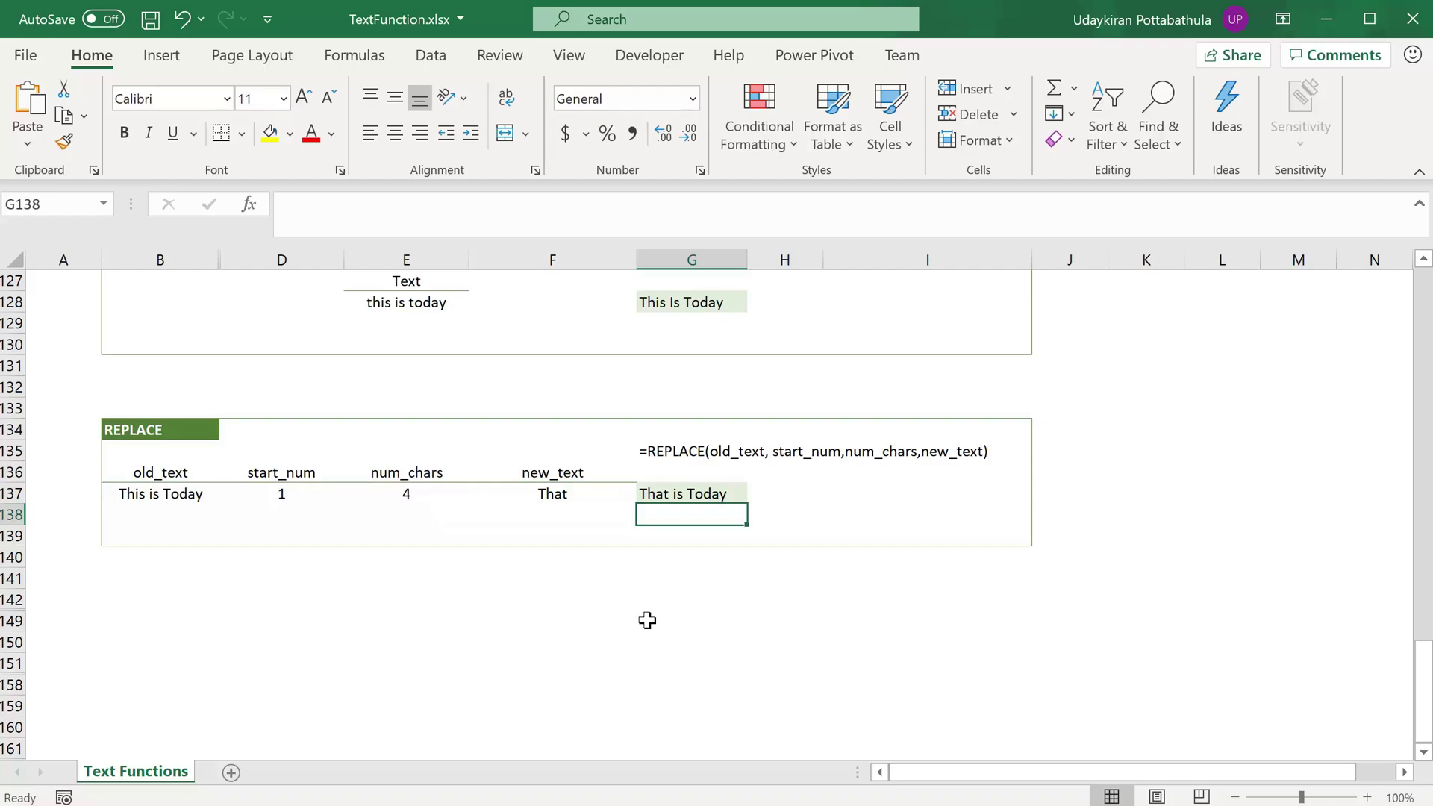
{"action": "left_click", "coordinate": [741, 500]}
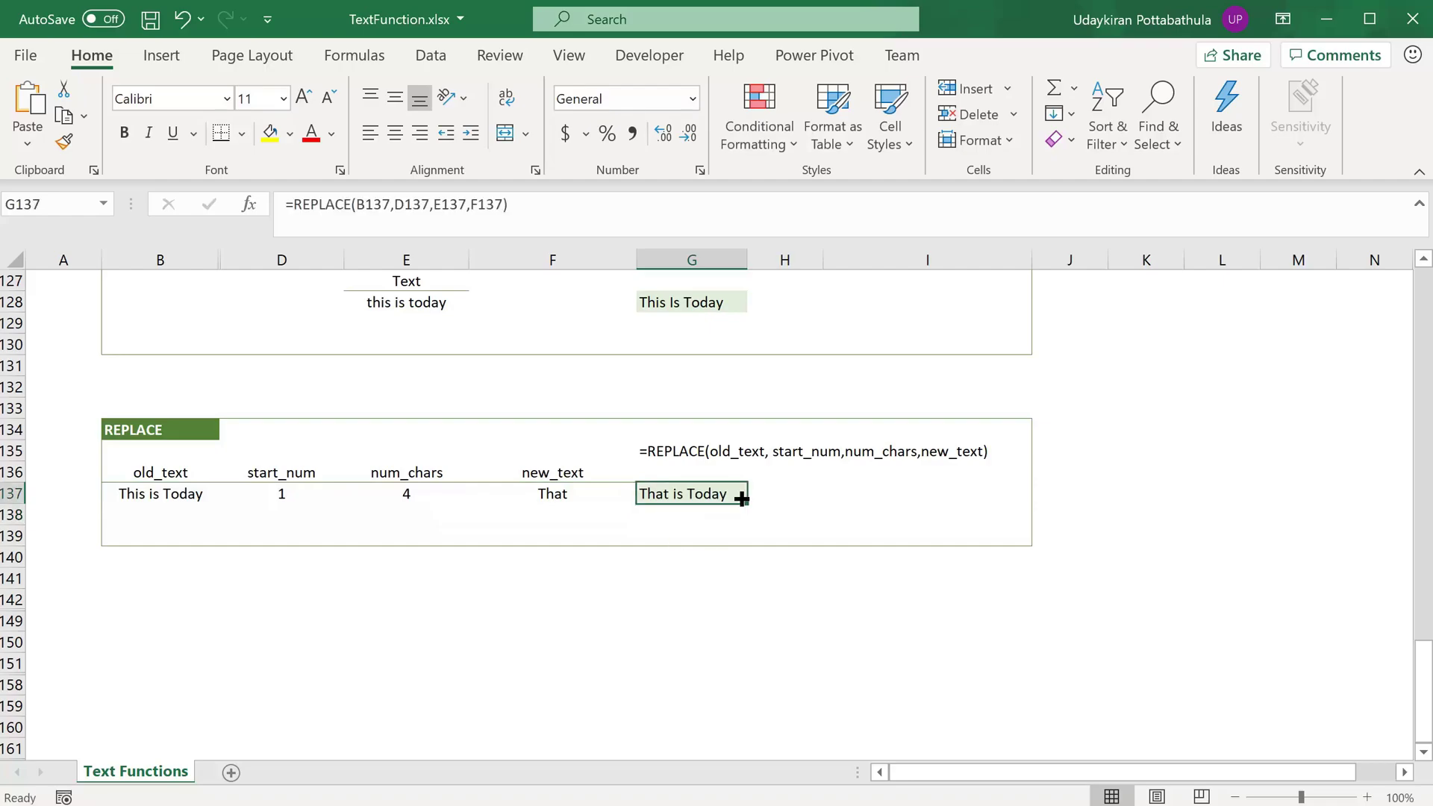
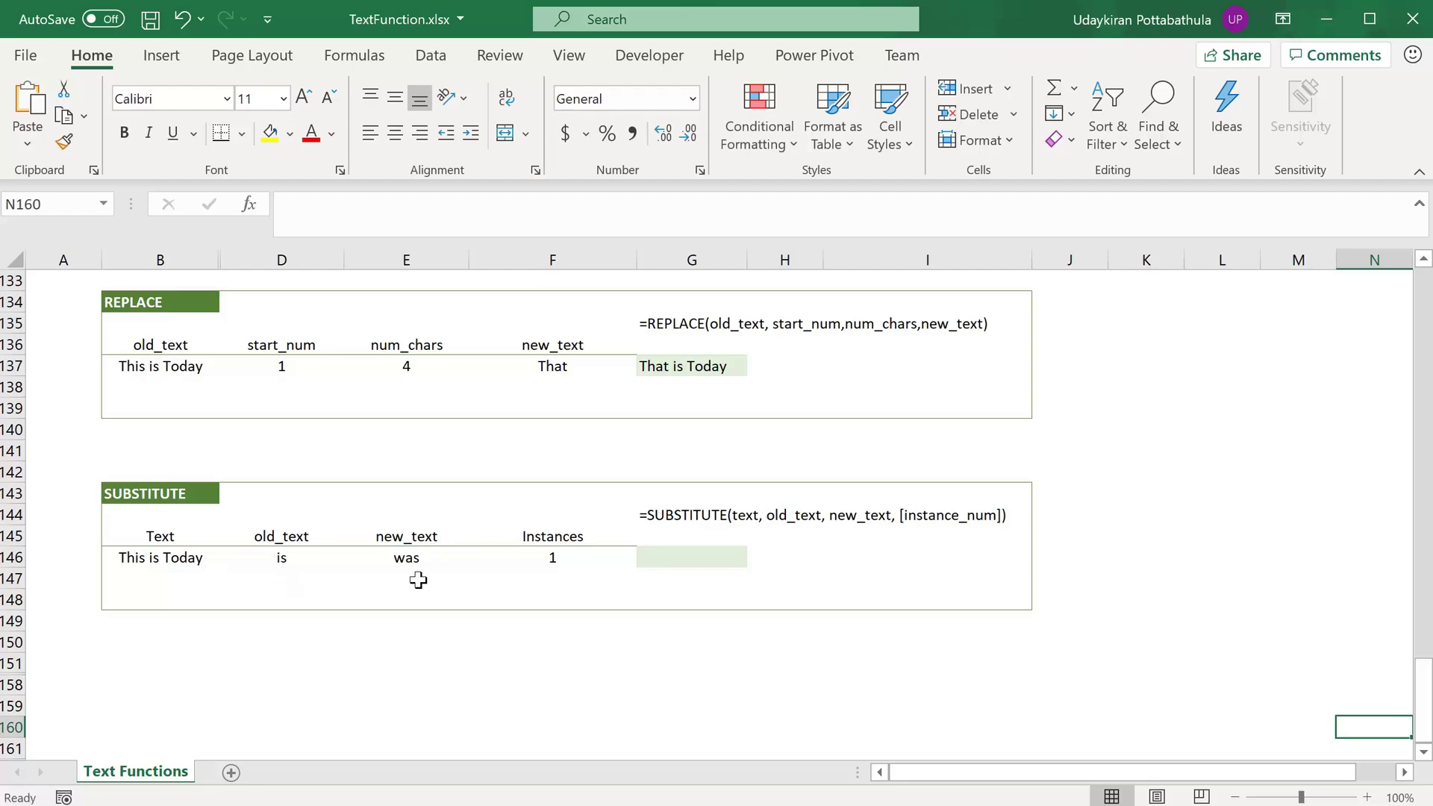
Enter =SUBSTITUTE(B146,D146,E146) in cell G146 to swap the old text for the new text without an instance number
{"action": "left_click", "coordinate": [714, 557]}
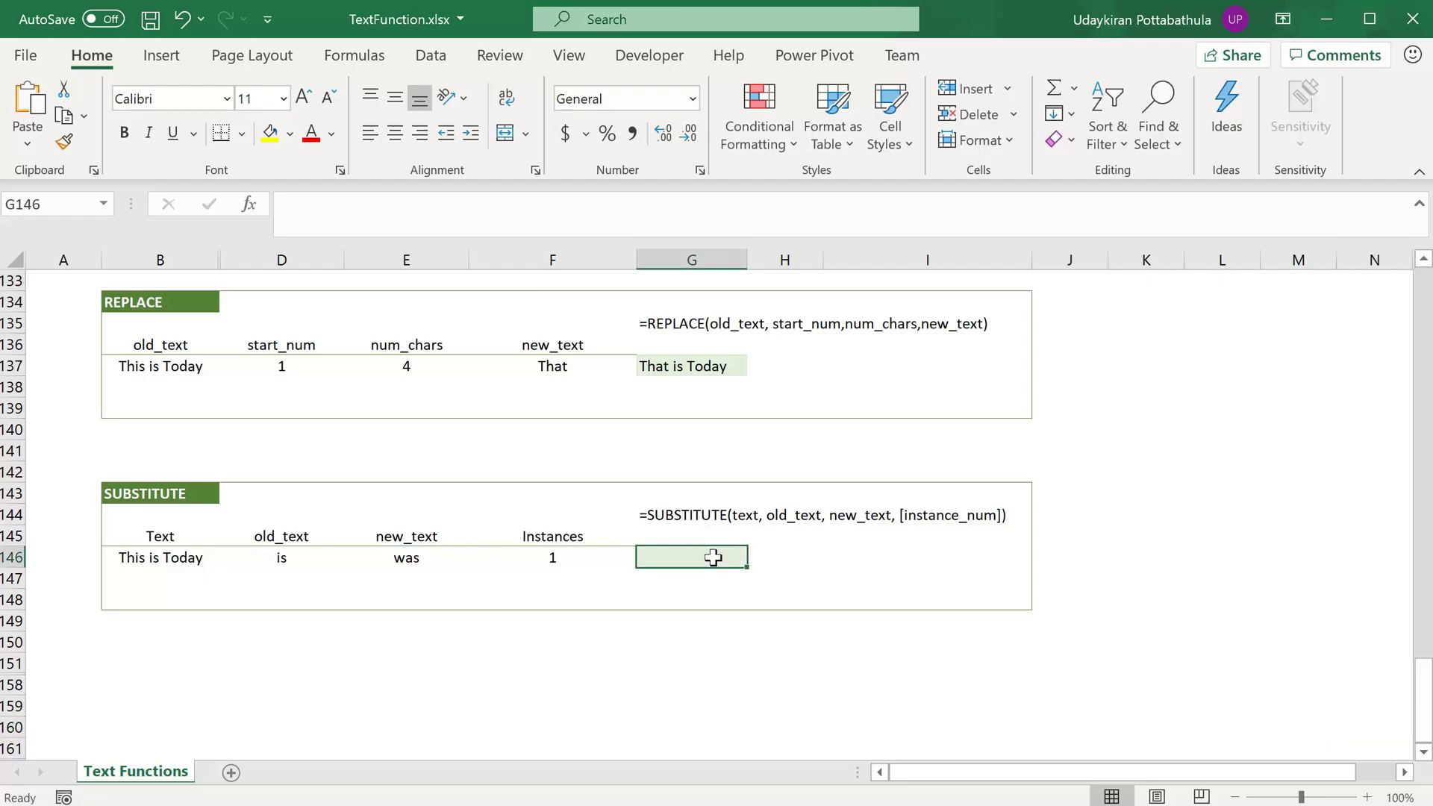
{"action": "type", "text": "="}
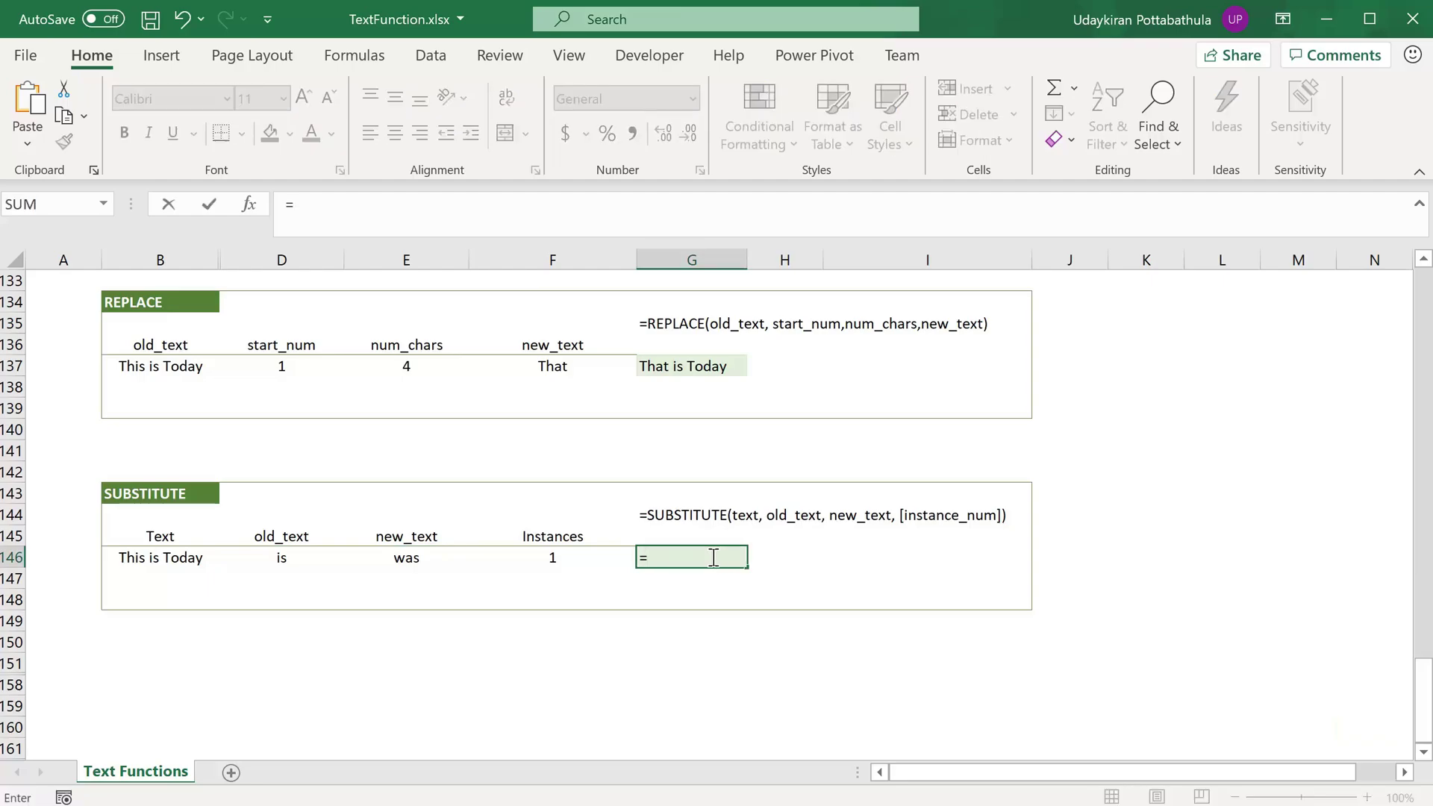
{"action": "type", "text": "su"}
{"action": "key", "text": "Tab"}
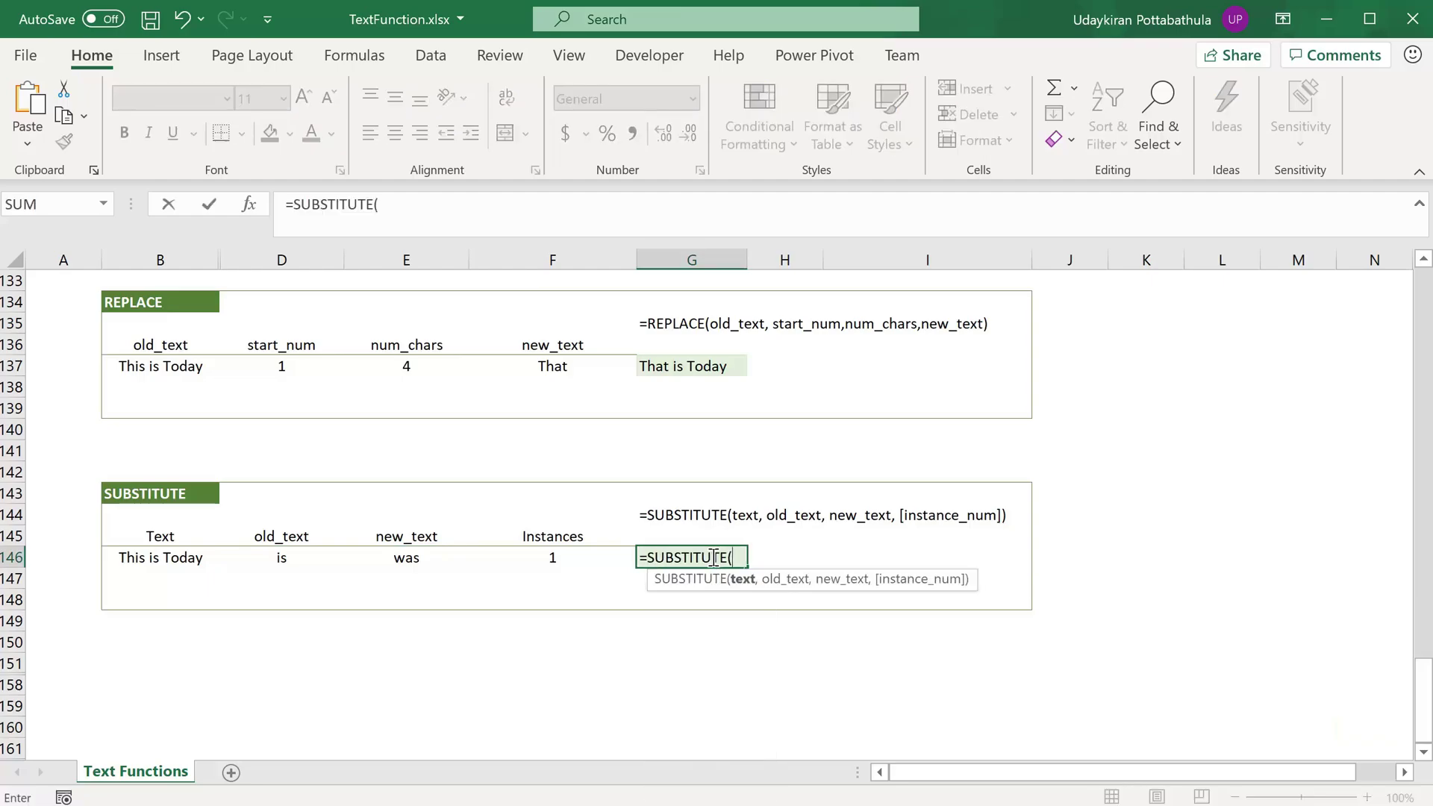
{"action": "left_click", "coordinate": [145, 560]}
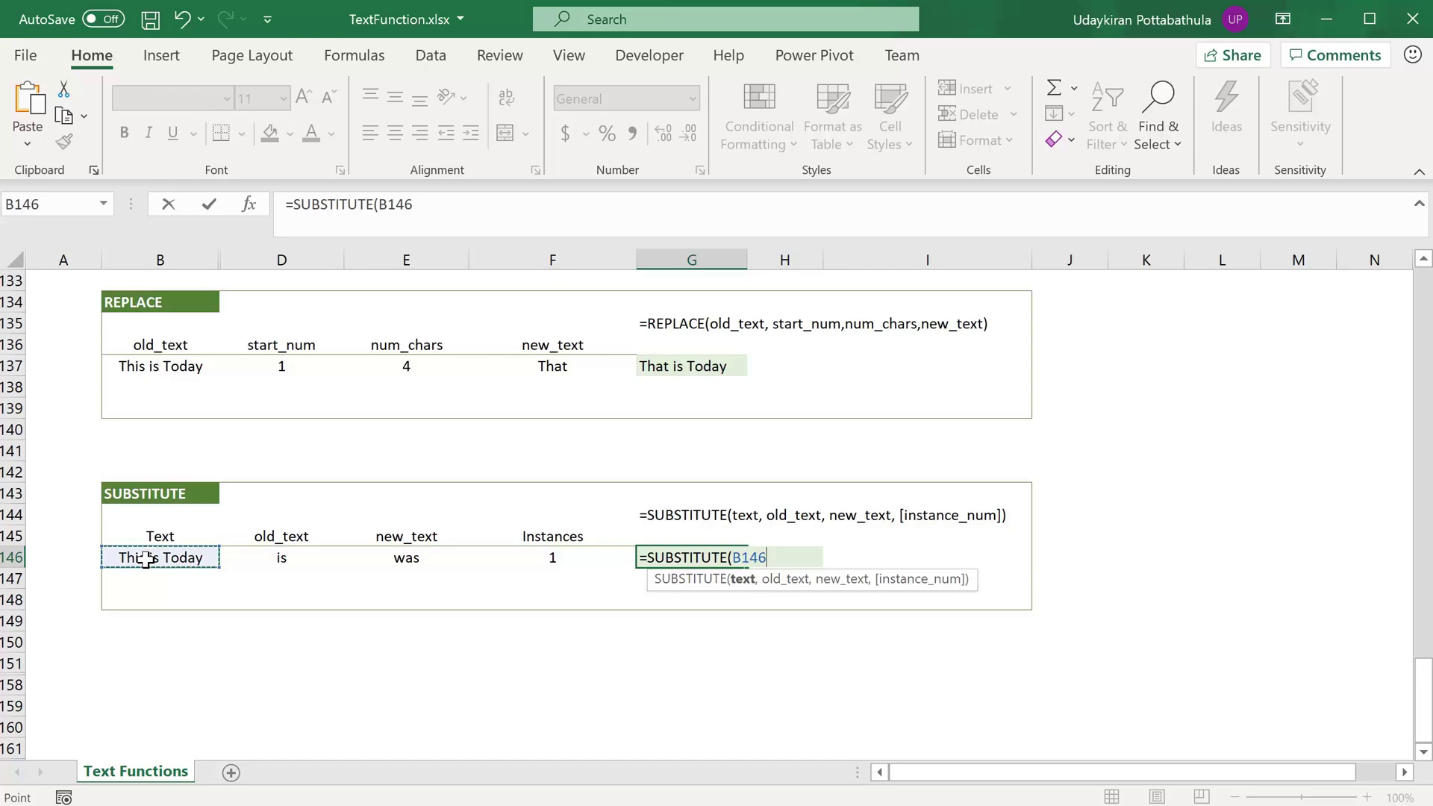
{"action": "type", "text": ","}
{"action": "left_click", "coordinate": [270, 559]}
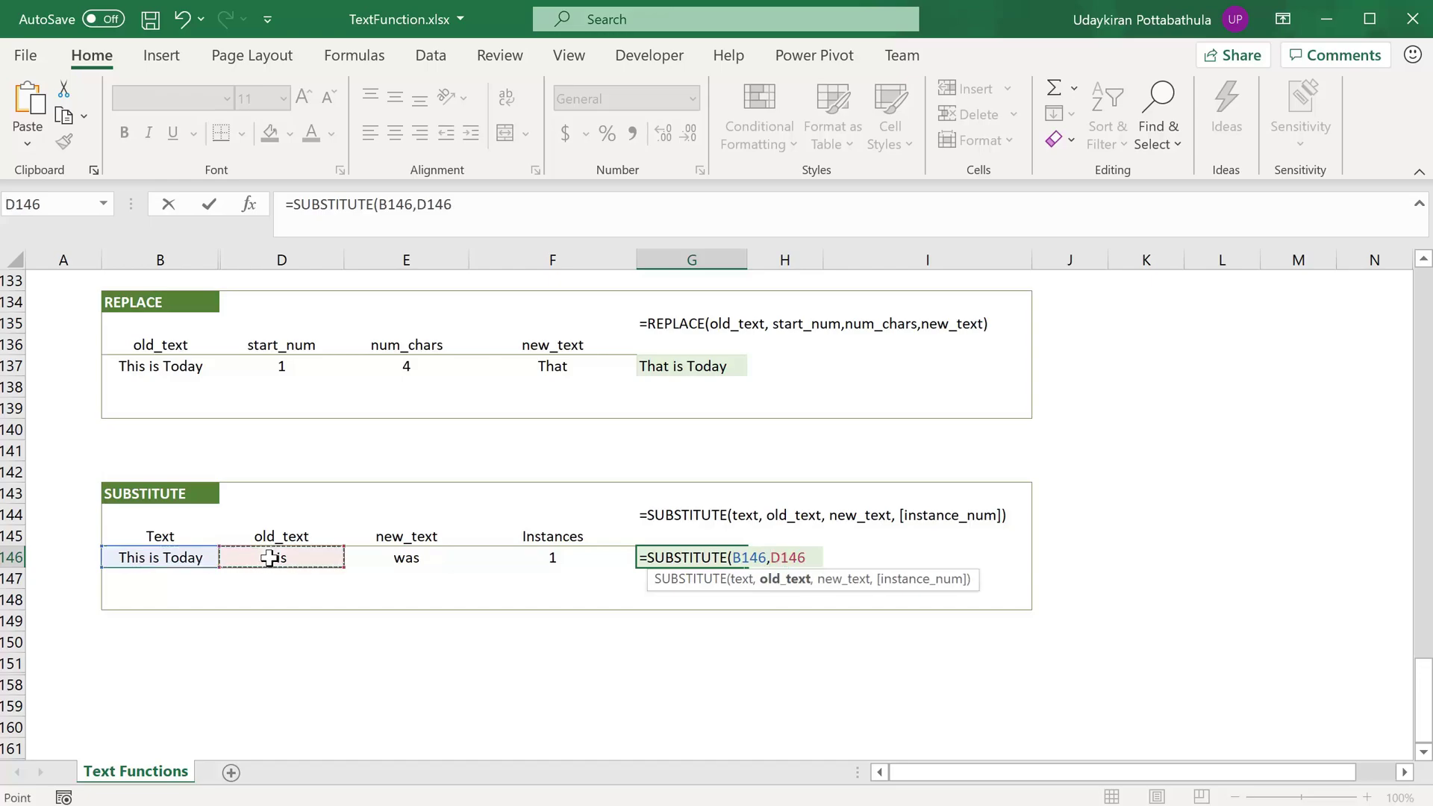
{"action": "type", "text": ","}
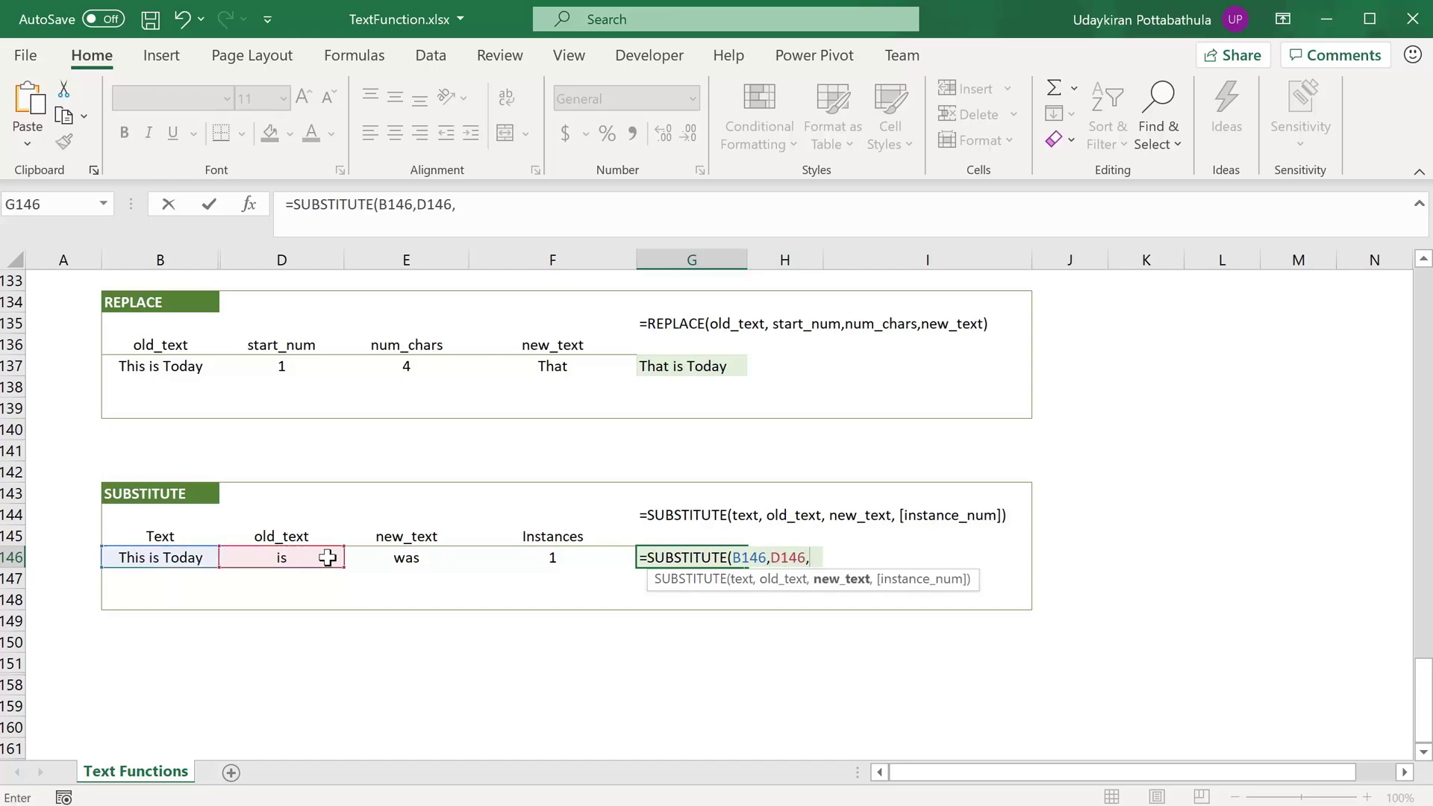
{"action": "left_click", "coordinate": [403, 558]}
{"action": "type", "text": ")"}
{"action": "key", "text": "Return"}
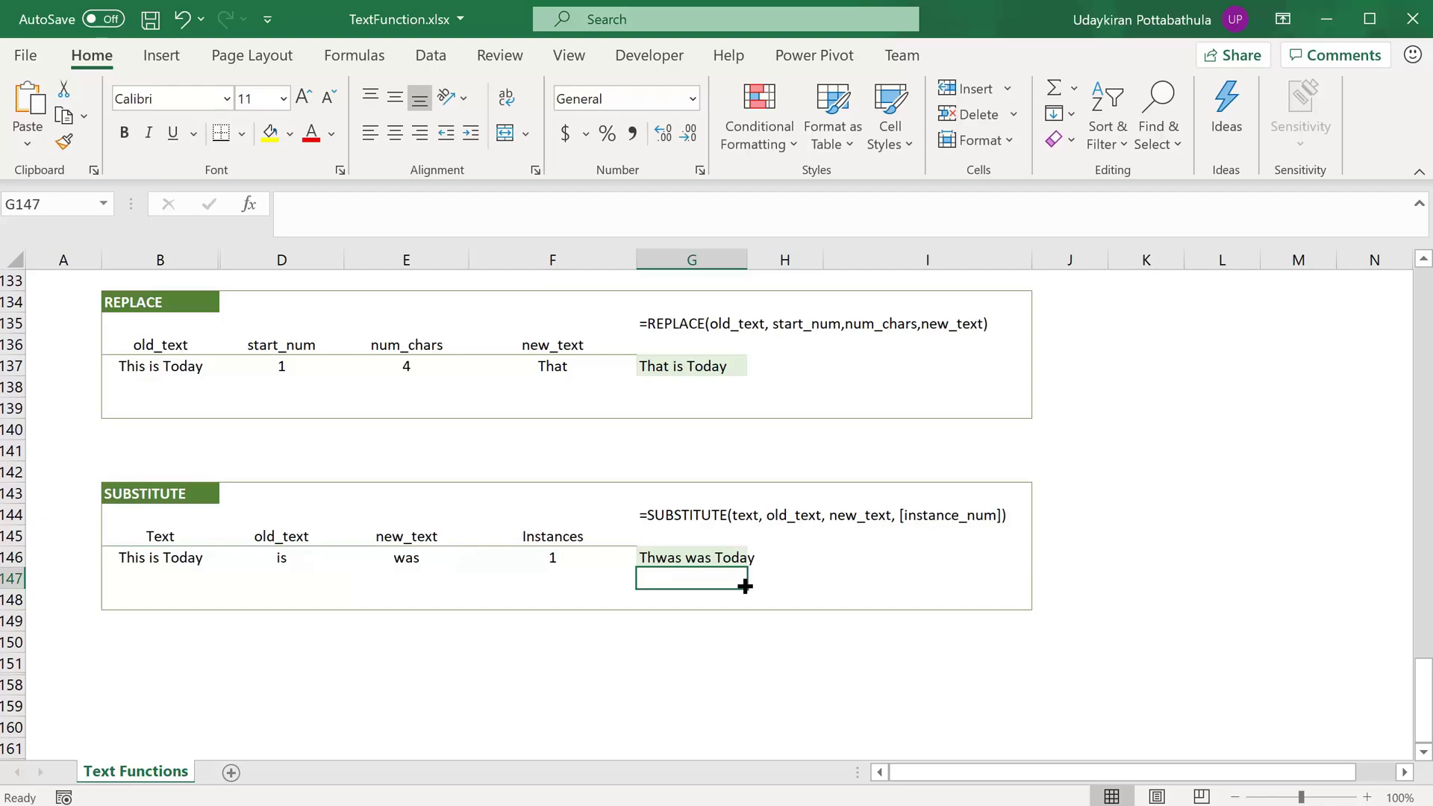
Add F146 as the instance number in G146's SUBSTITUTE formula so only that occurrence is replaced
{"action": "left_click", "coordinate": [728, 563]}
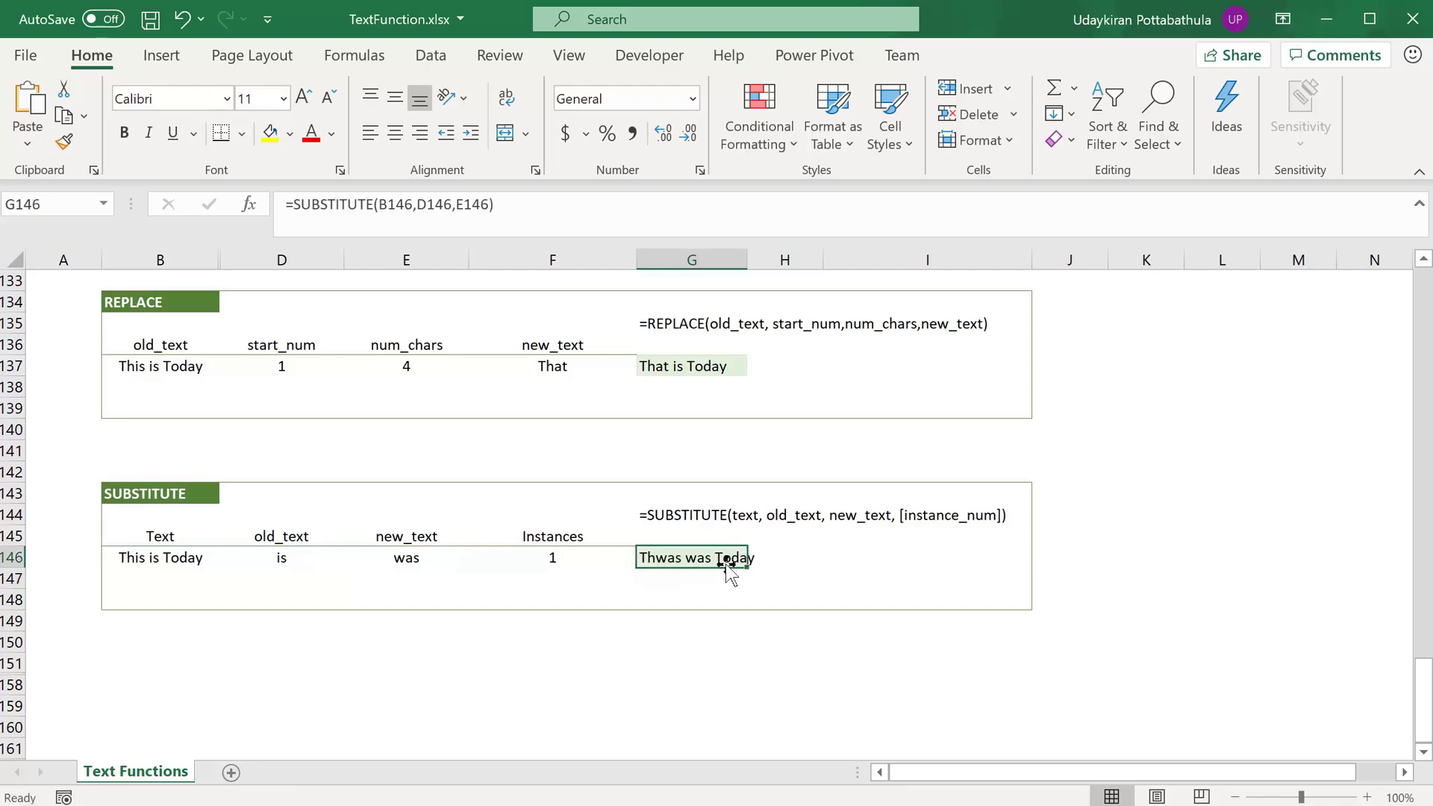
{"action": "double_click", "coordinate": [711, 558]}
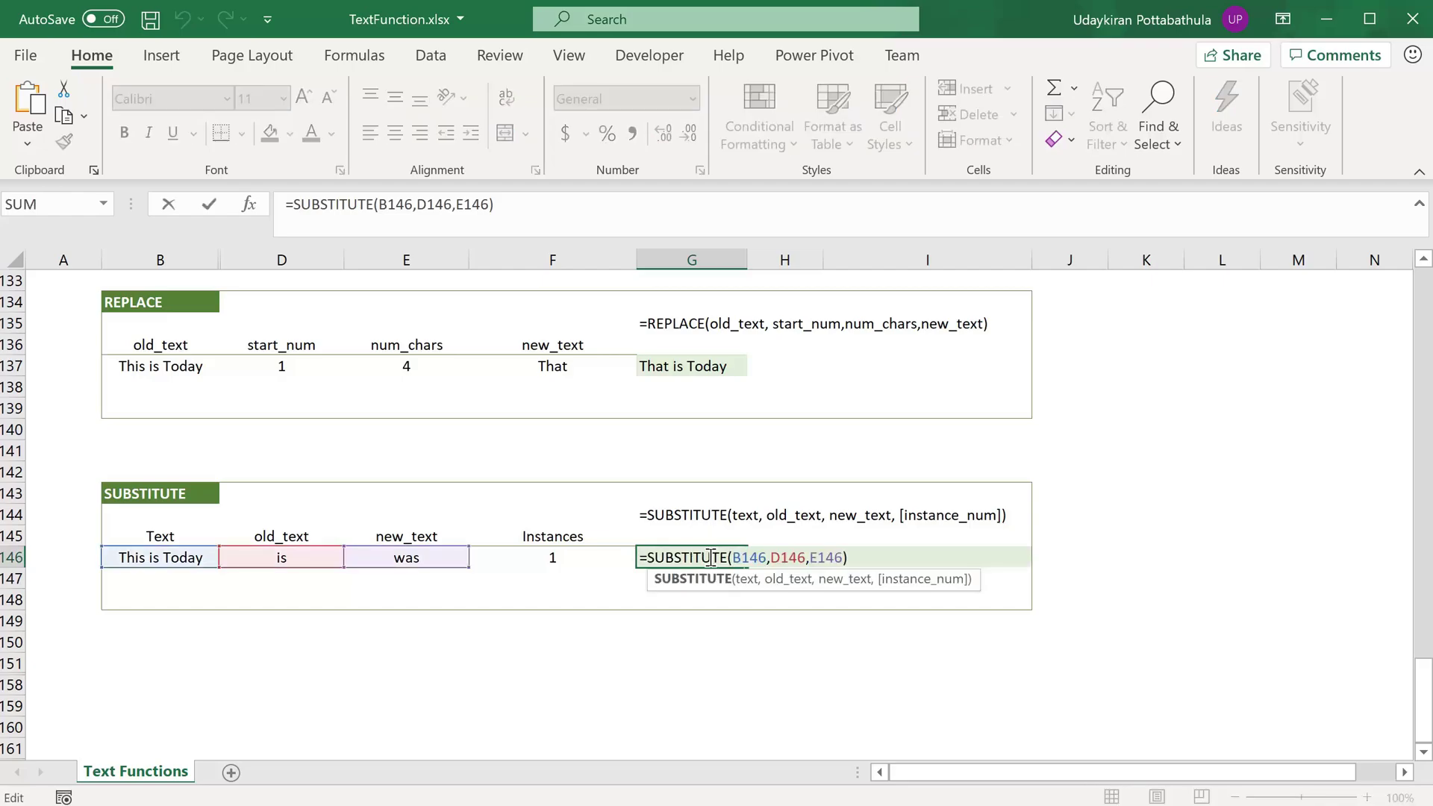
{"action": "key", "text": "Right"}
{"action": "key", "text": "Right"}
{"action": "key", "text": "Right"}
{"action": "key", "text": "Right"}
{"action": "key", "text": "Right"}
{"action": "key", "text": "Right"}
{"action": "key", "text": "Right"}
{"action": "key", "text": "Right"}
{"action": "key", "text": "Right"}
{"action": "key", "text": "Right"}
{"action": "key", "text": "Right"}
{"action": "key", "text": "Right"}
{"action": "key", "text": "Right"}
{"action": "key", "text": "Right"}
{"action": "key", "text": "Right"}
{"action": "key", "text": "Right"}
{"action": "key", "text": "Right"}
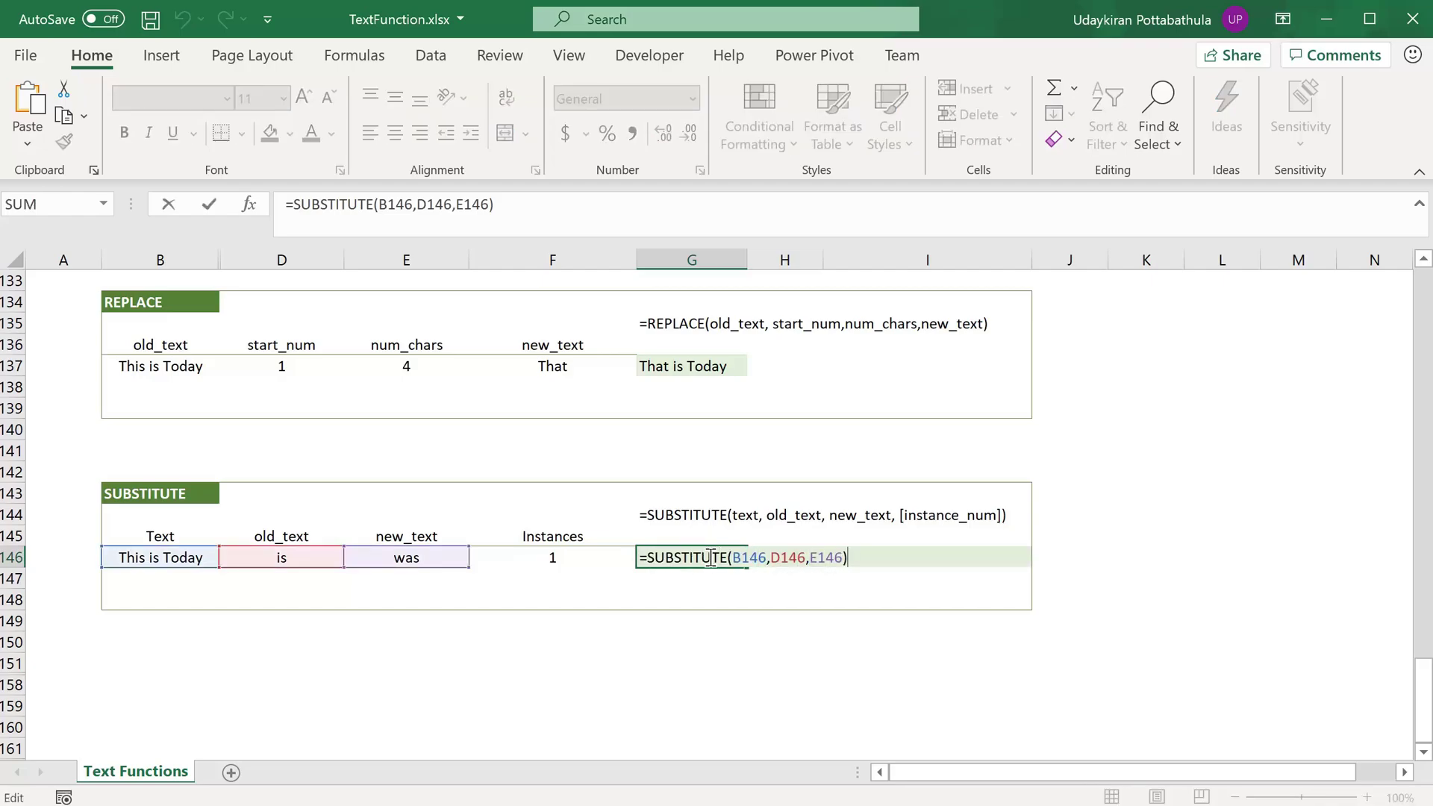
{"action": "type", "text": ","}
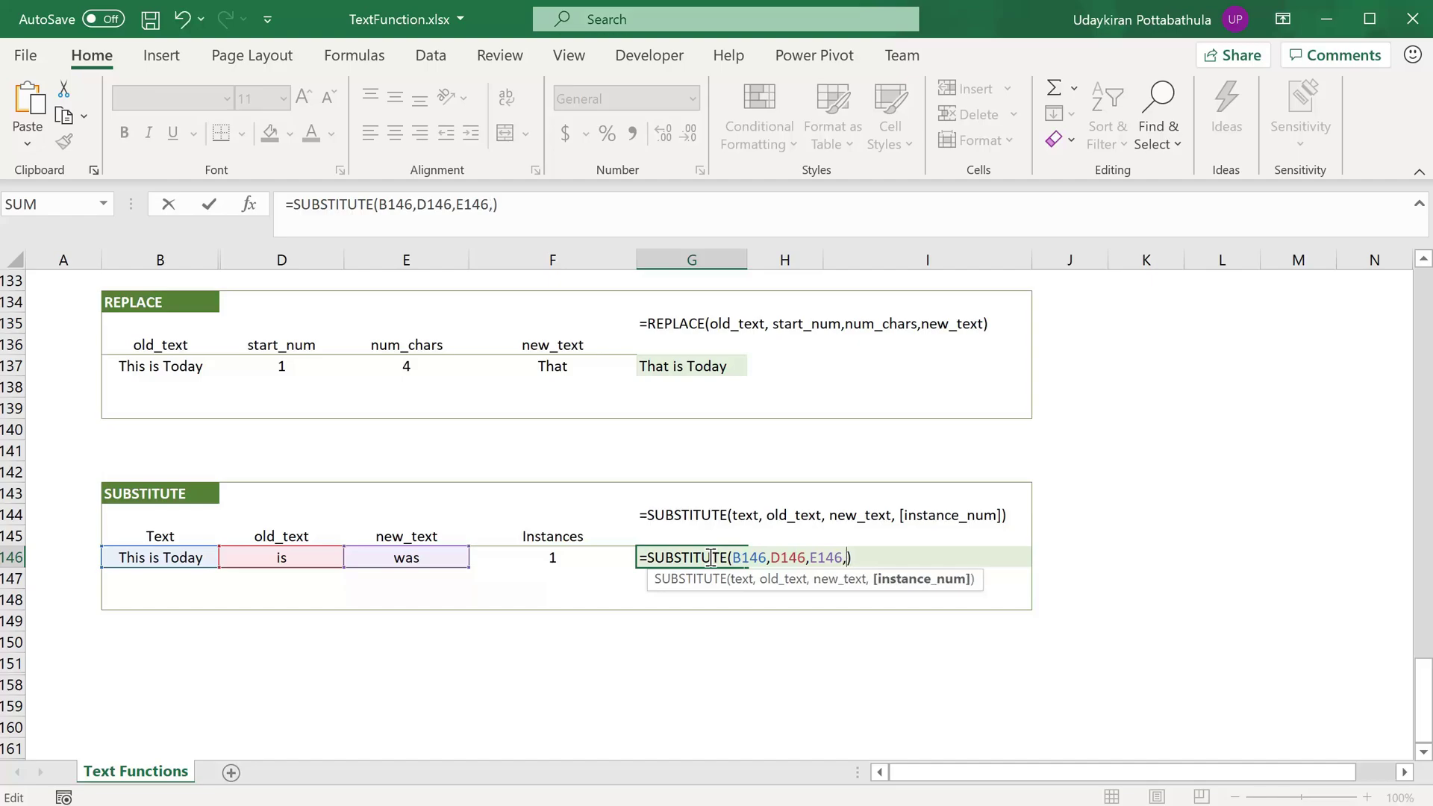
{"action": "left_click", "coordinate": [511, 561]}
{"action": "key", "text": "Return"}
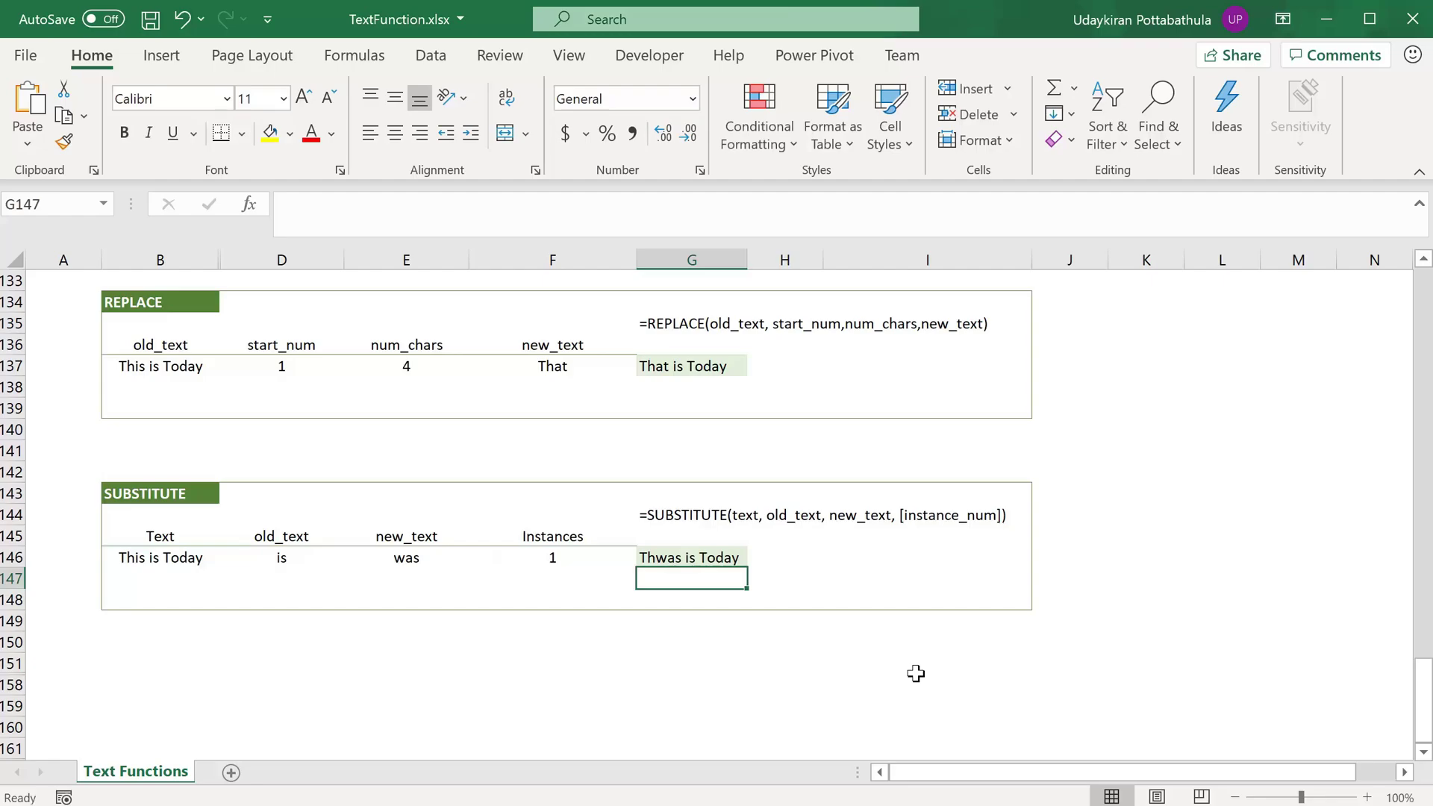
Enter =TRIM(E155) in cell G155 to remove the extra spaces from the TRIM section's text
{"action": "scroll", "coordinate": [916, 674], "scroll_direction": "down", "scroll_amount": 3}
{"action": "left_click", "coordinate": [1393, 744]}
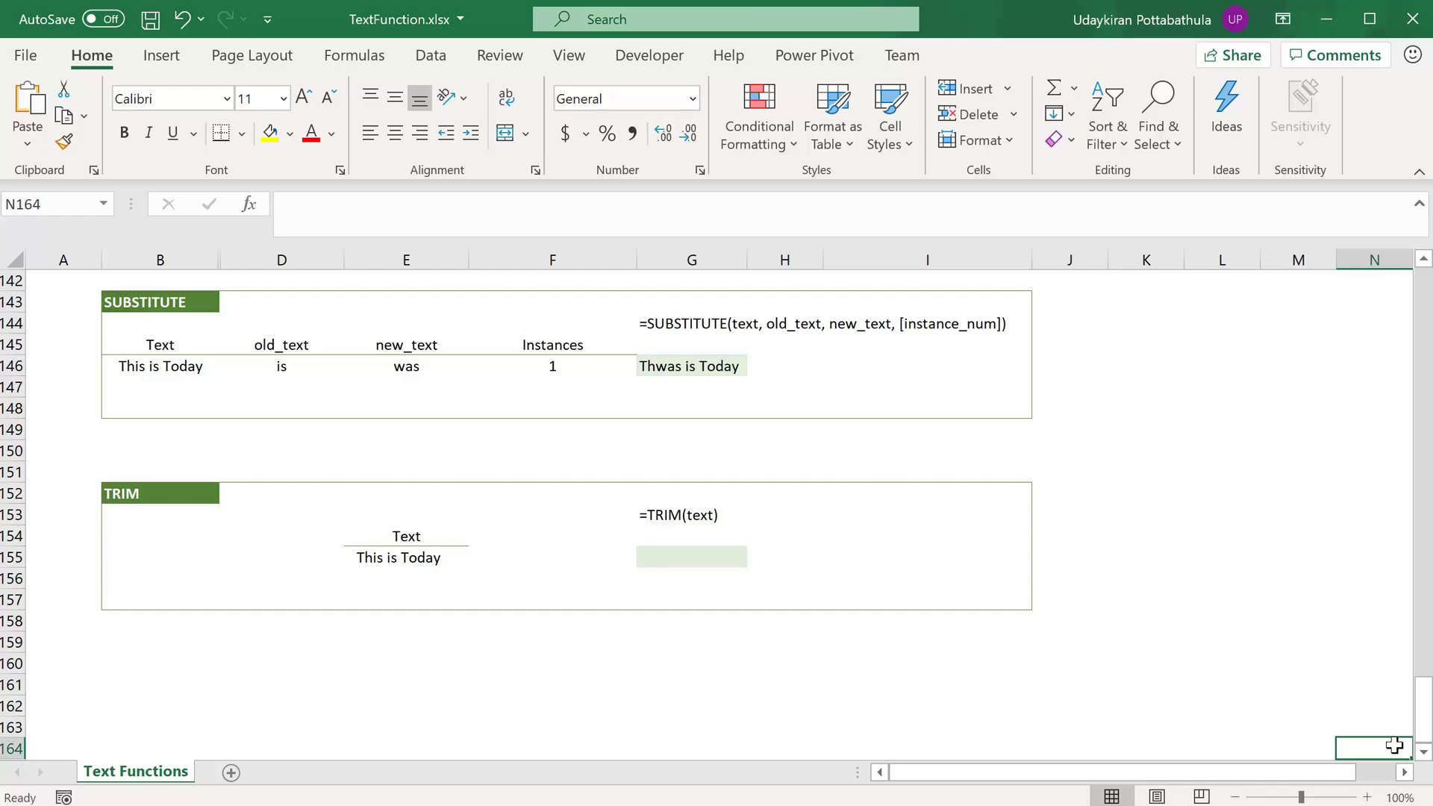
{"action": "left_click", "coordinate": [406, 557]}
{"action": "left_click", "coordinate": [458, 213]}
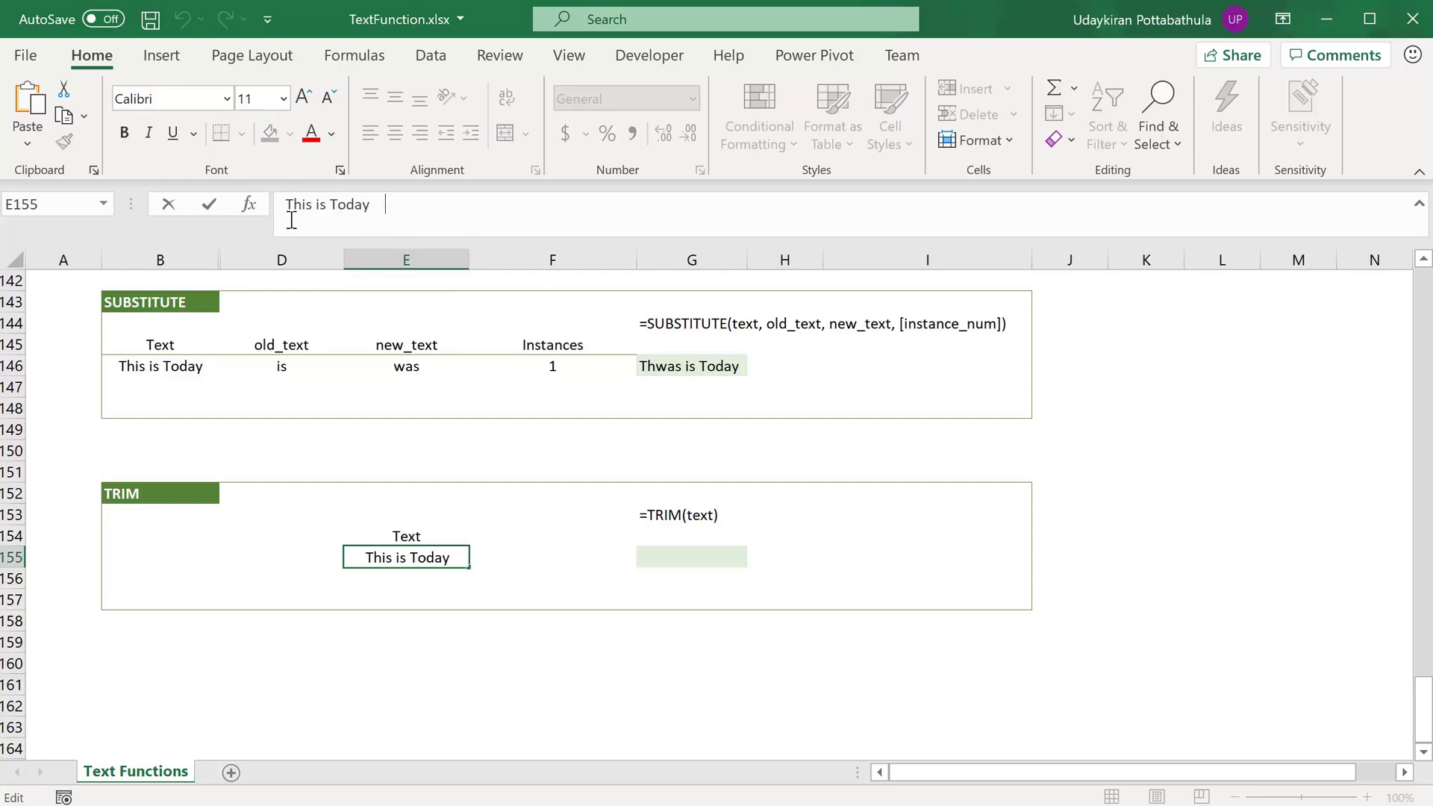
{"action": "key", "text": "Escape"}
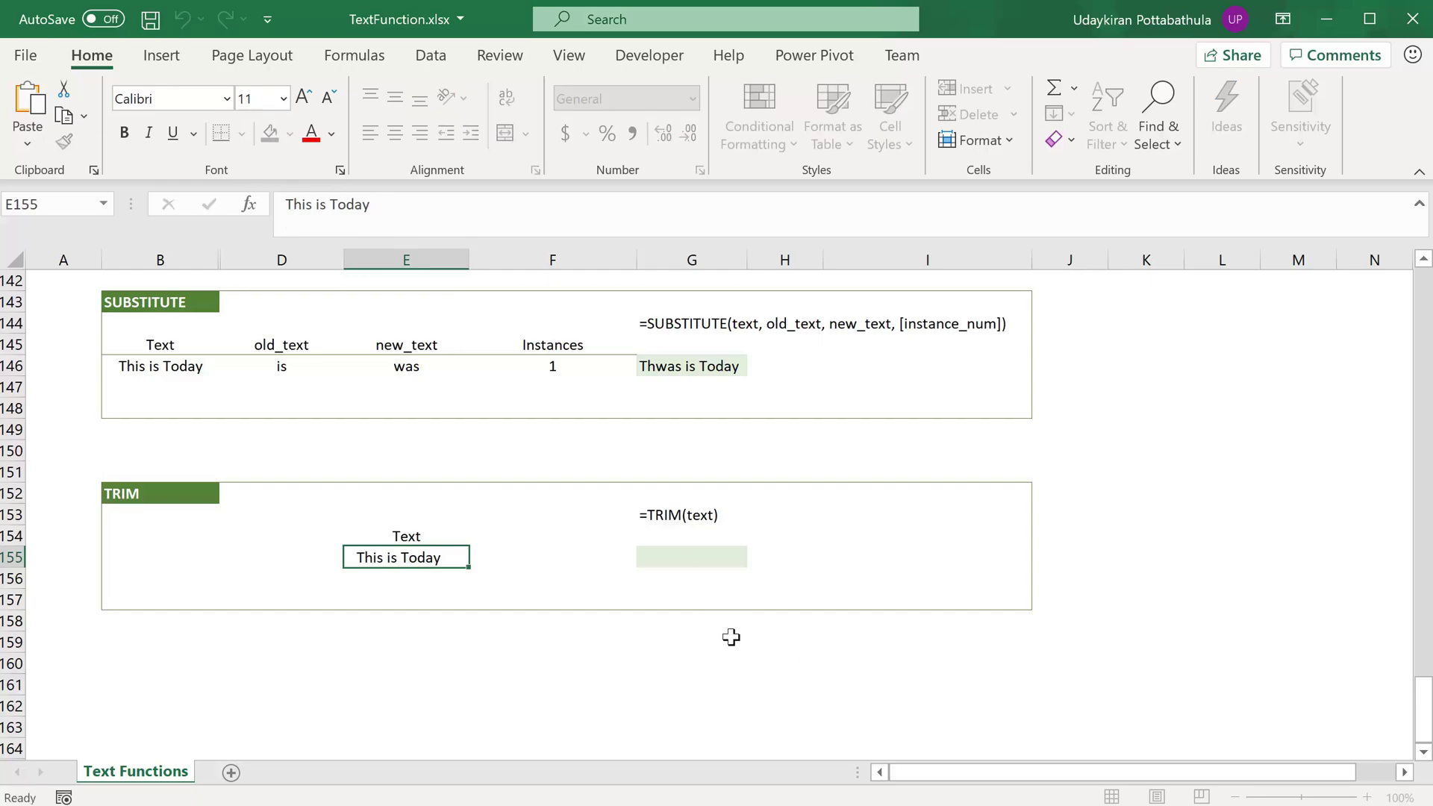
{"action": "left_click", "coordinate": [701, 561]}
{"action": "type", "text": "="}
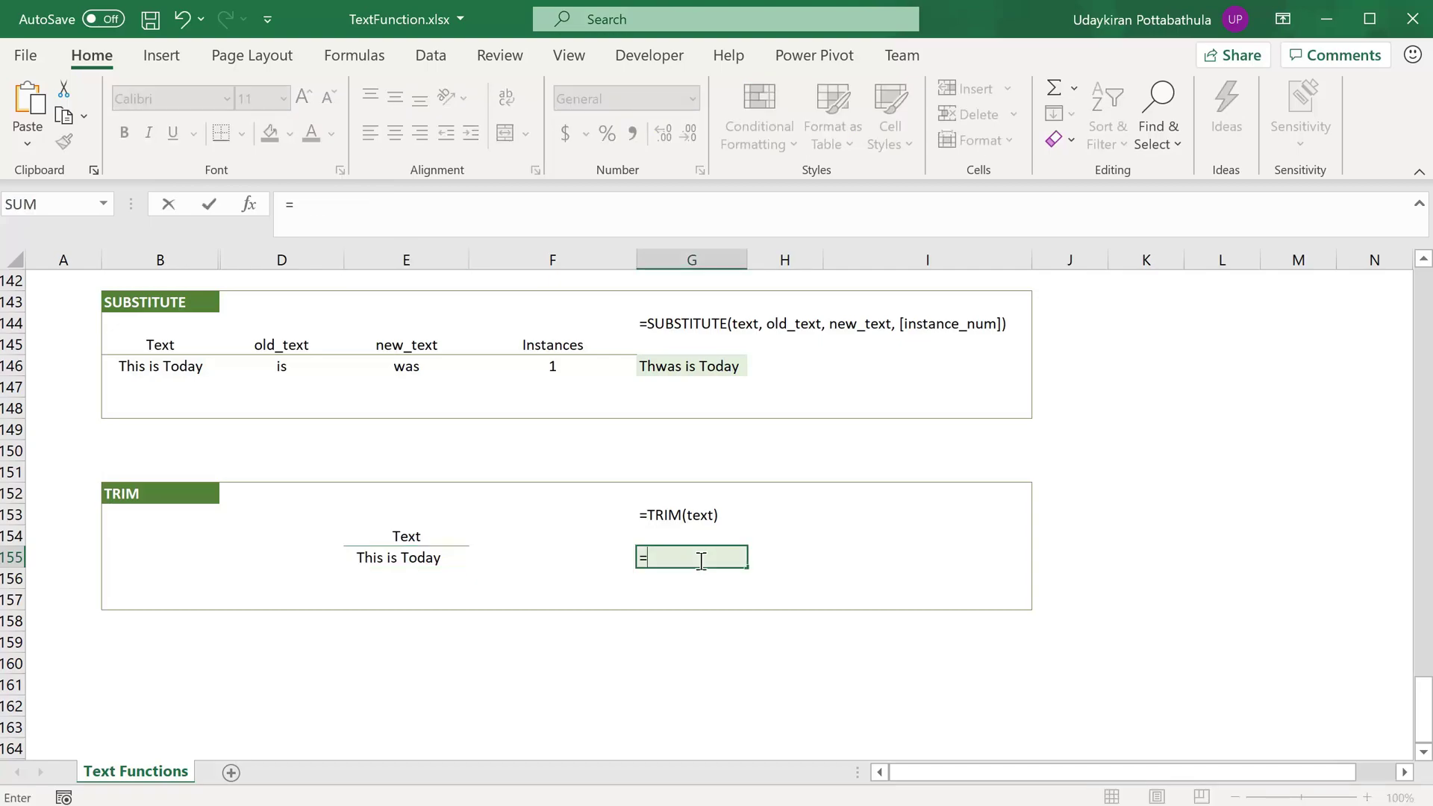
{"action": "type", "text": "TRIM("}
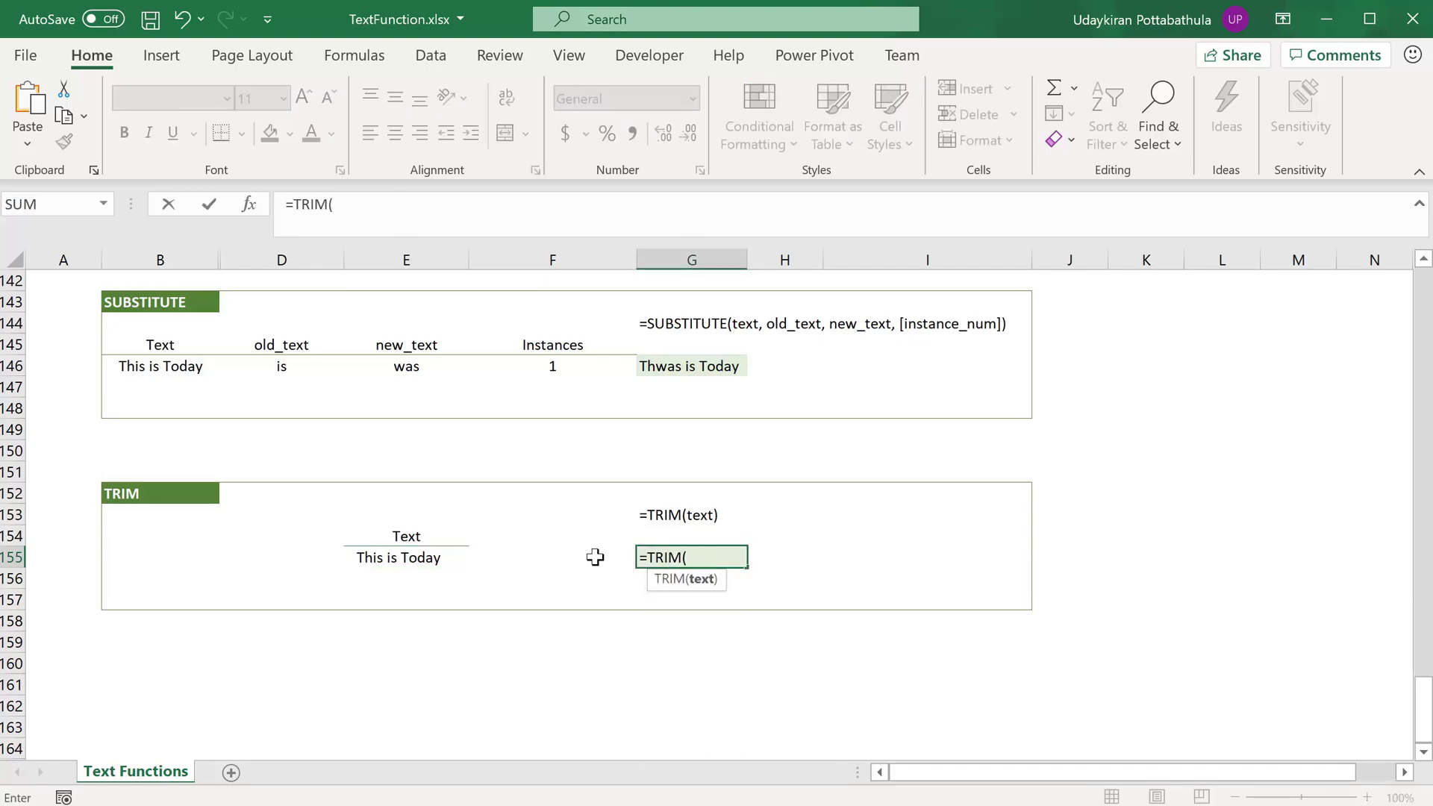
{"action": "left_click", "coordinate": [420, 560]}
{"action": "type", "text": ")"}
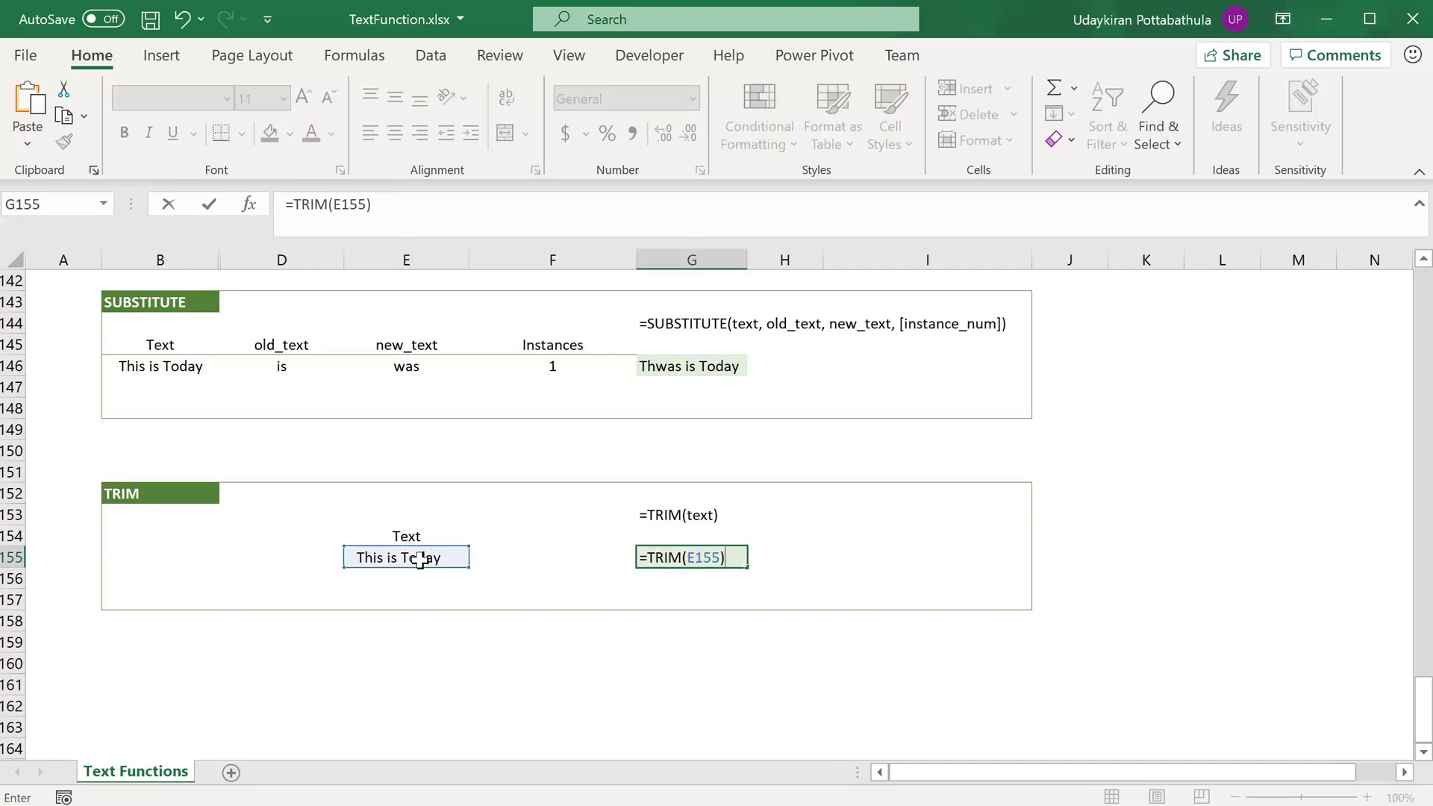
{"action": "key", "text": "Return"}
{"action": "left_click", "coordinate": [649, 560]}
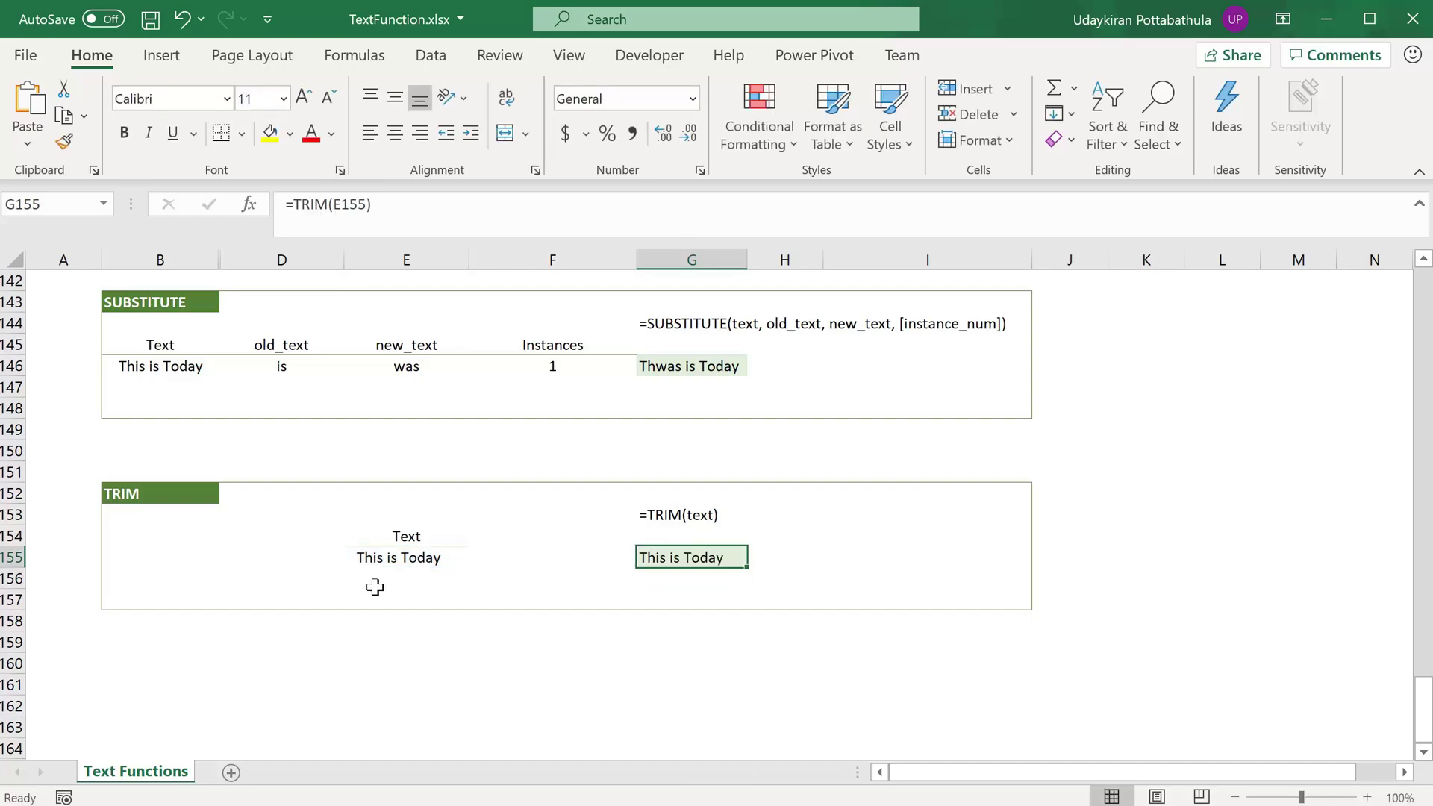
Enter =LEN(E155) in cell E157 to count the characters of the untrimmed text
{"action": "left_click", "coordinate": [376, 585]}
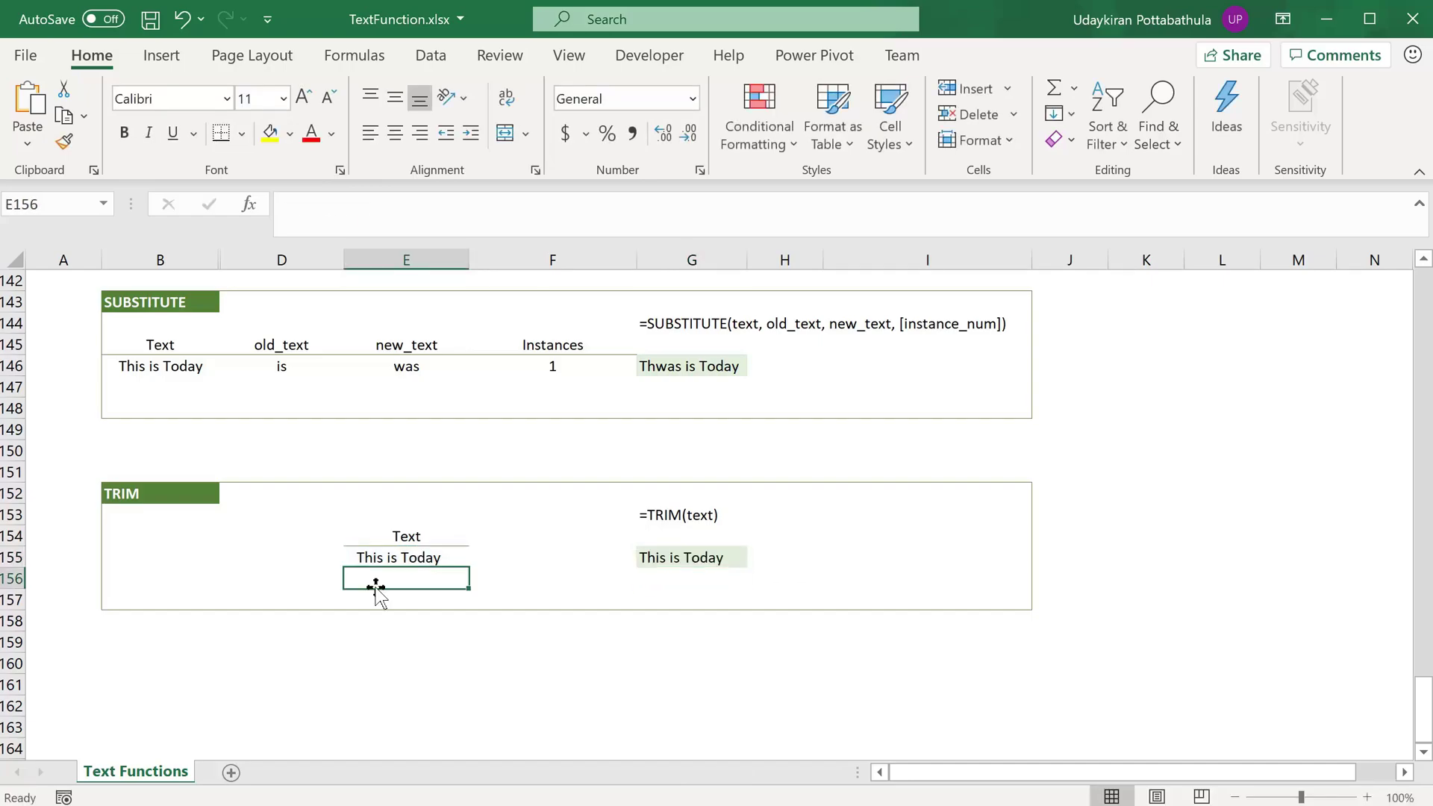
{"action": "key", "text": "Down"}
{"action": "type", "text": "=LEN("}
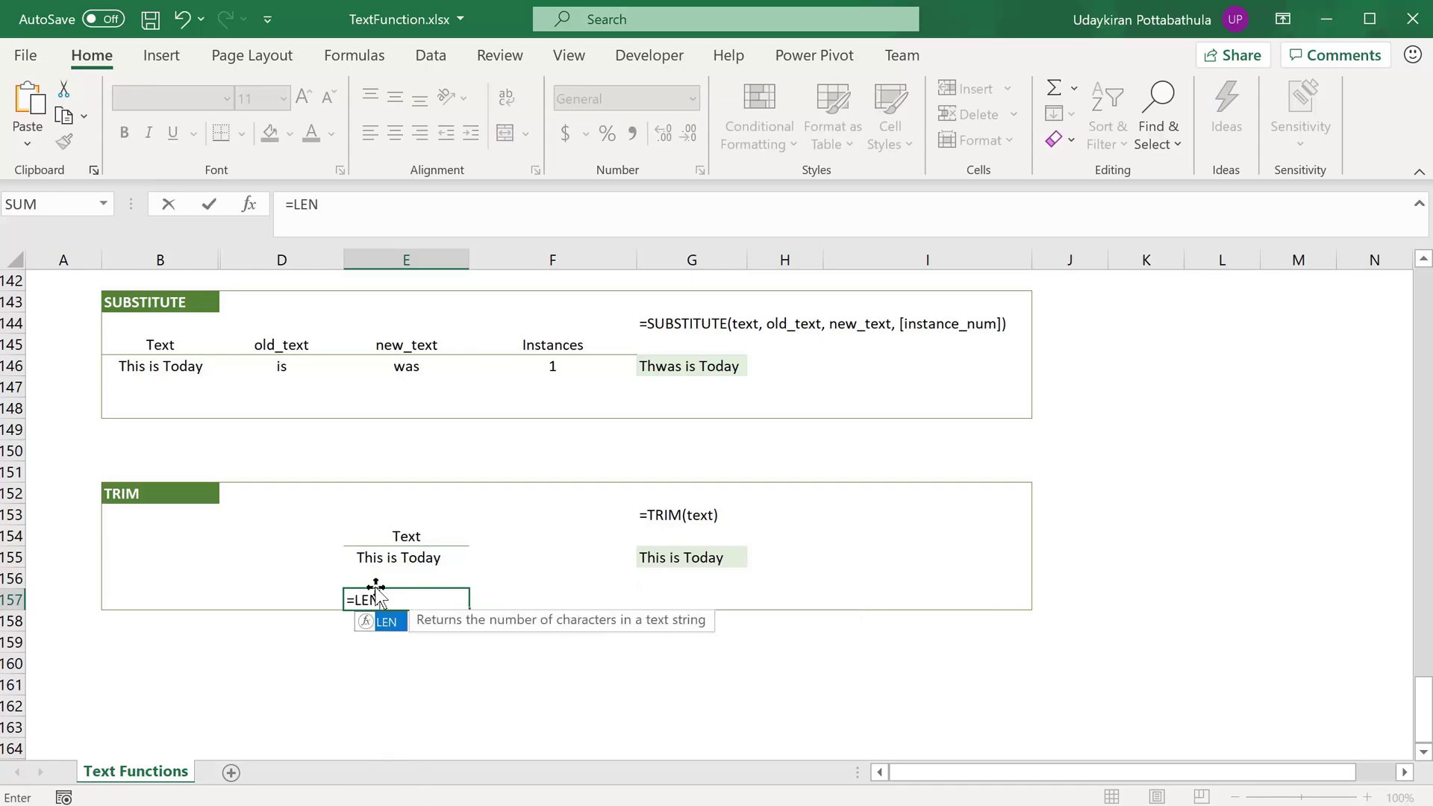
{"action": "left_click", "coordinate": [375, 562]}
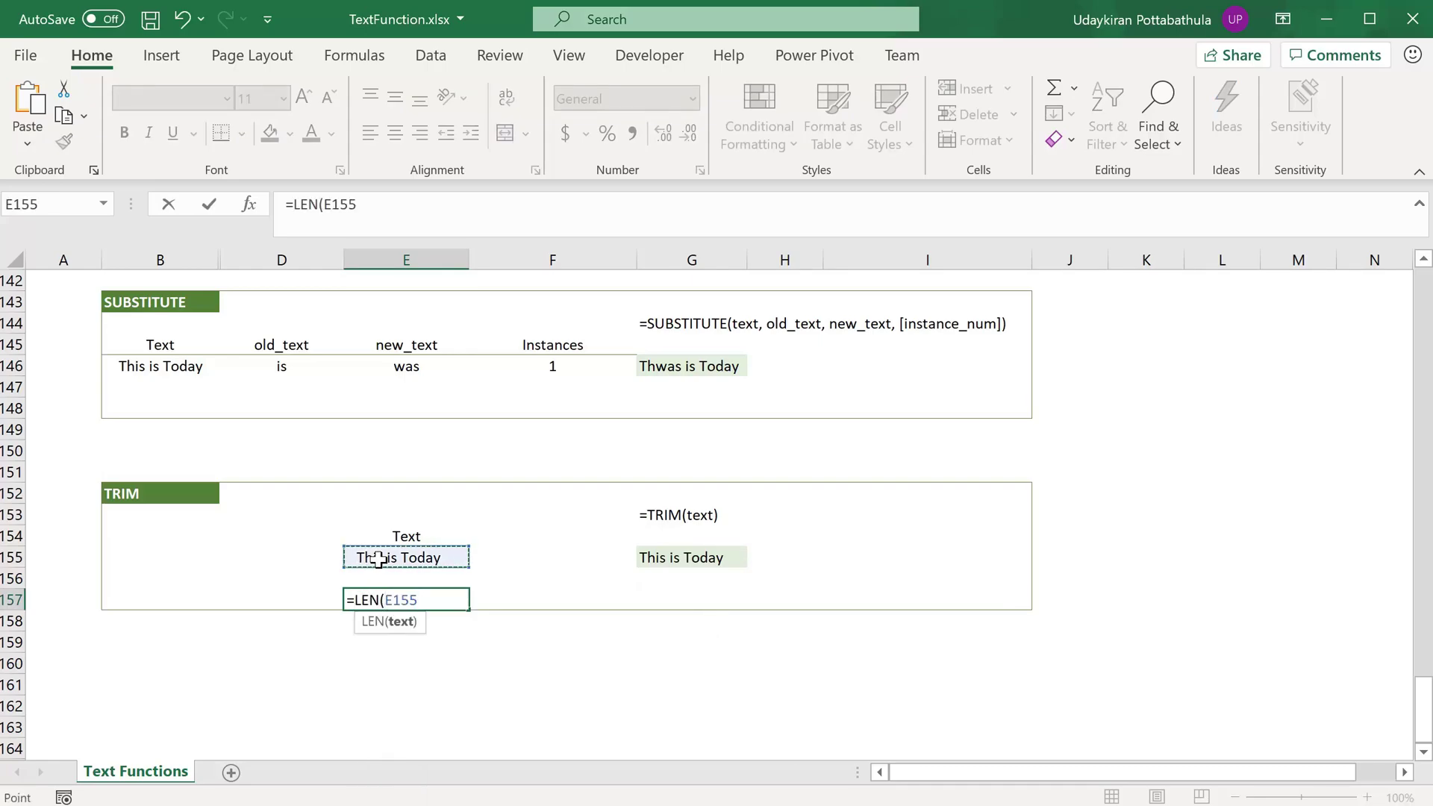
{"action": "type", "text": ")"}
{"action": "key", "text": "Return"}
Enter =LEN(G155) in cell G157 to count the characters of the trimmed text for comparison
{"action": "left_click", "coordinate": [701, 607]}
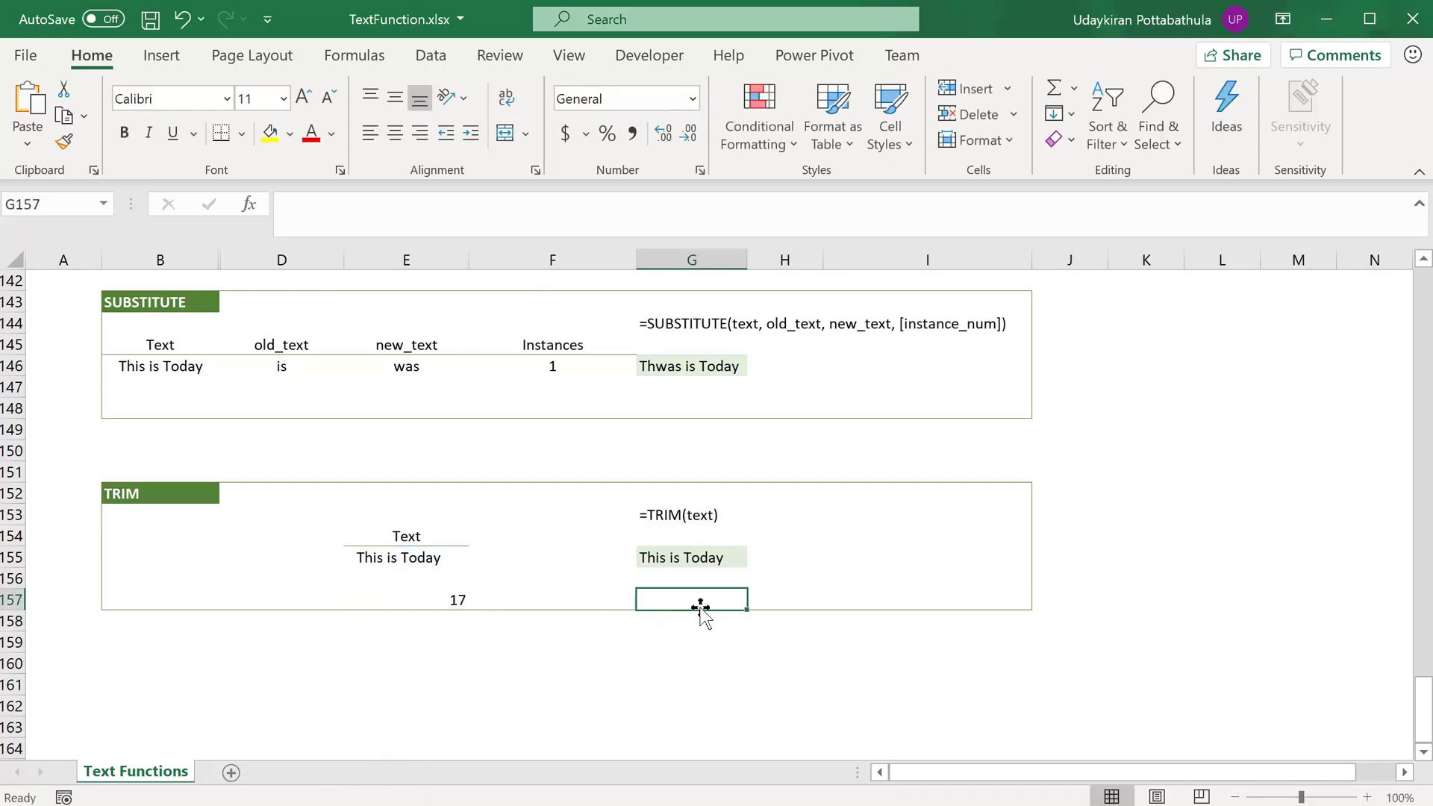
{"action": "type", "text": "=len("}
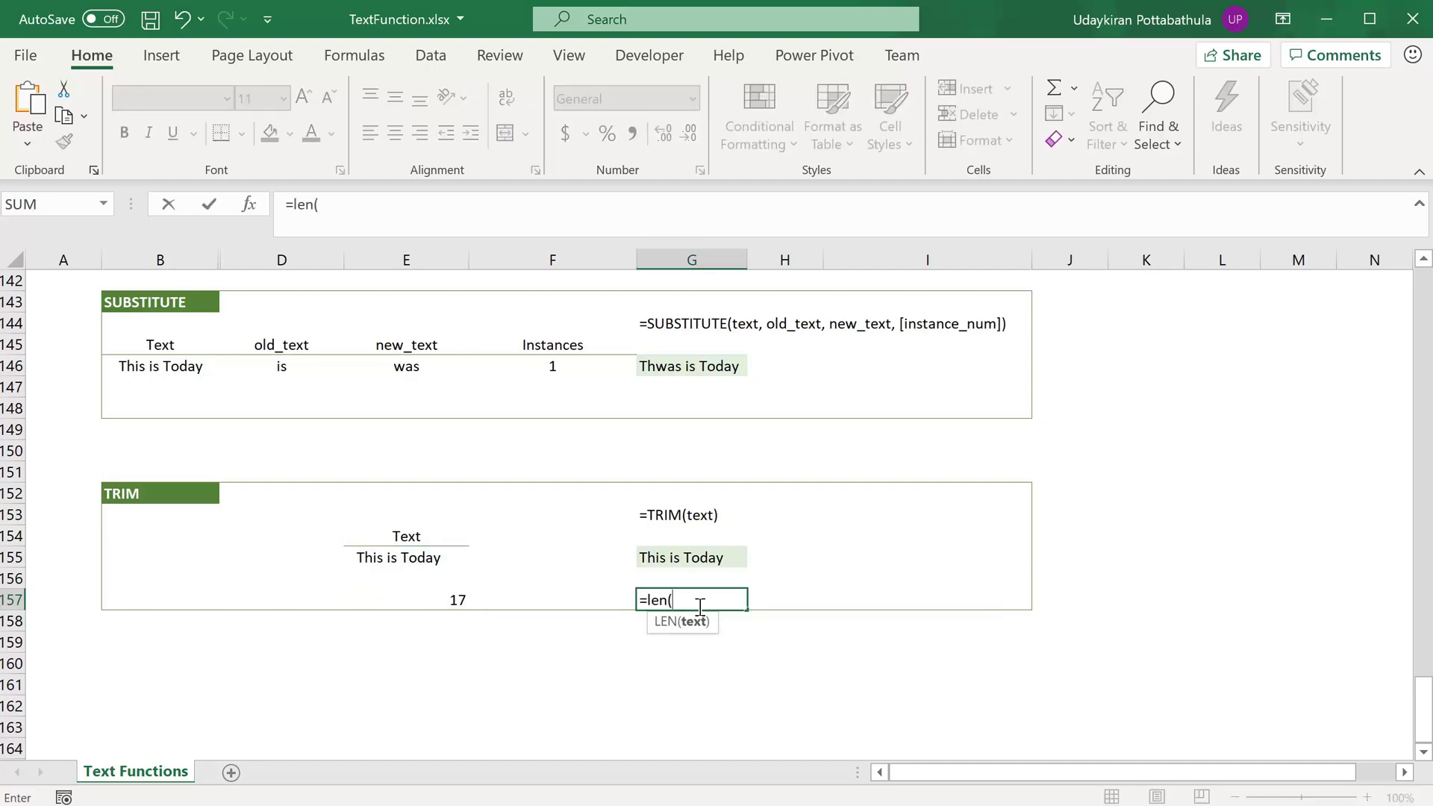
{"action": "left_click", "coordinate": [650, 556]}
{"action": "type", "text": ")"}
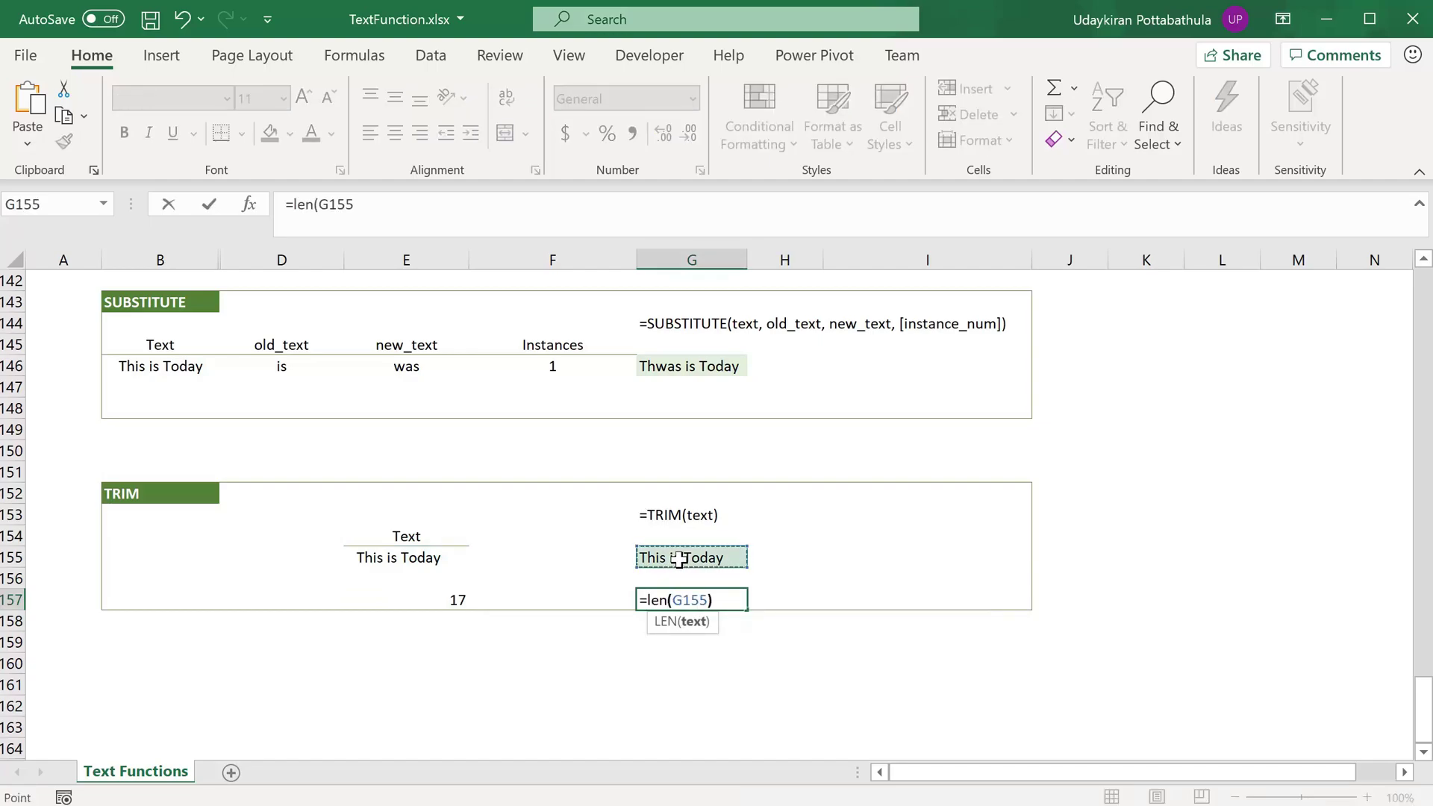
{"action": "key", "text": "Return"}
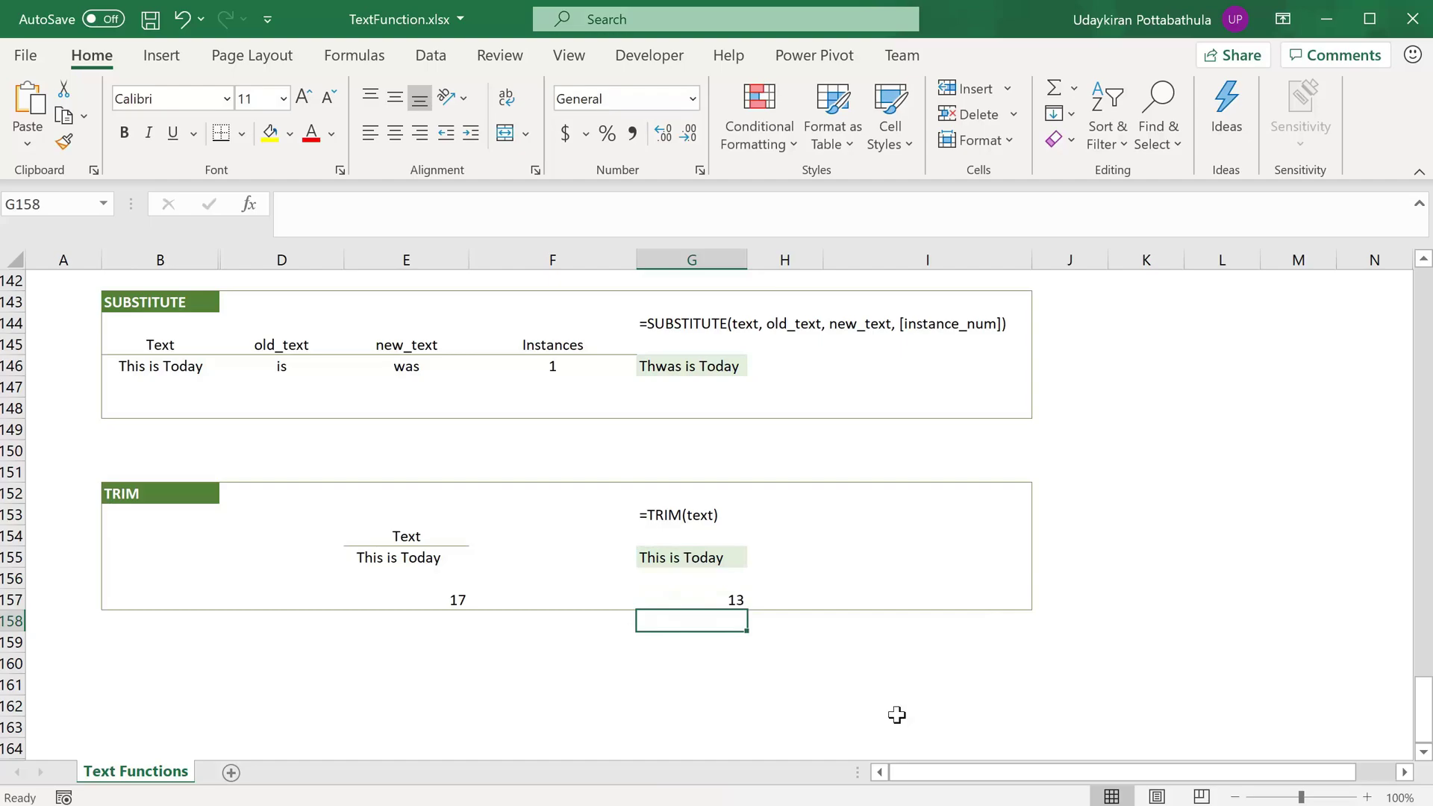
{"action": "left_click", "coordinate": [395, 559]}
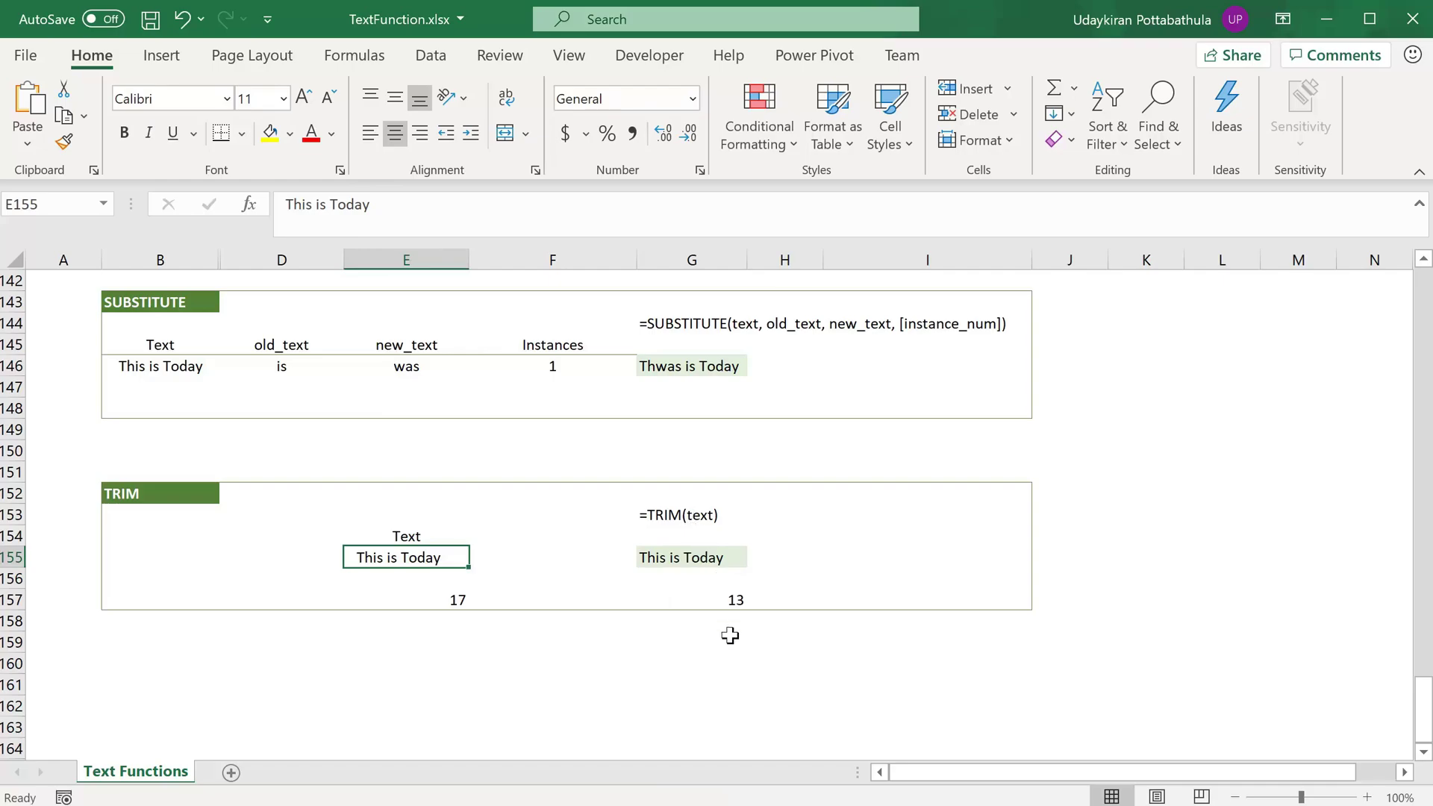
{"action": "scroll", "coordinate": [1026, 373], "scroll_direction": "up", "scroll_amount": 20}
{"action": "scroll", "coordinate": [1027, 374], "scroll_direction": "down", "scroll_amount": 5}
{"action": "scroll", "coordinate": [1027, 368], "scroll_direction": "down", "scroll_amount": 10}
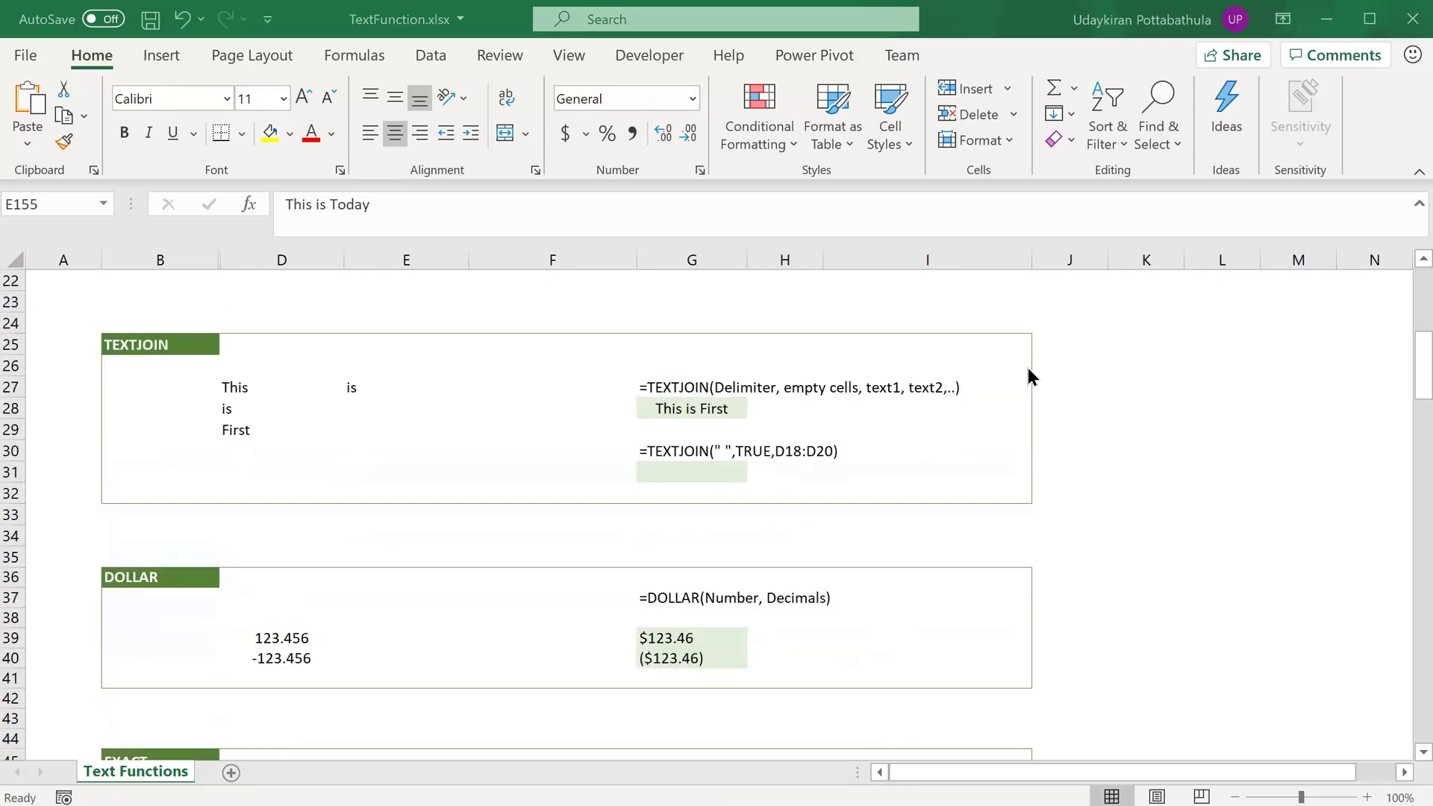
{"action": "scroll", "coordinate": [1027, 374], "scroll_direction": "down", "scroll_amount": 5}
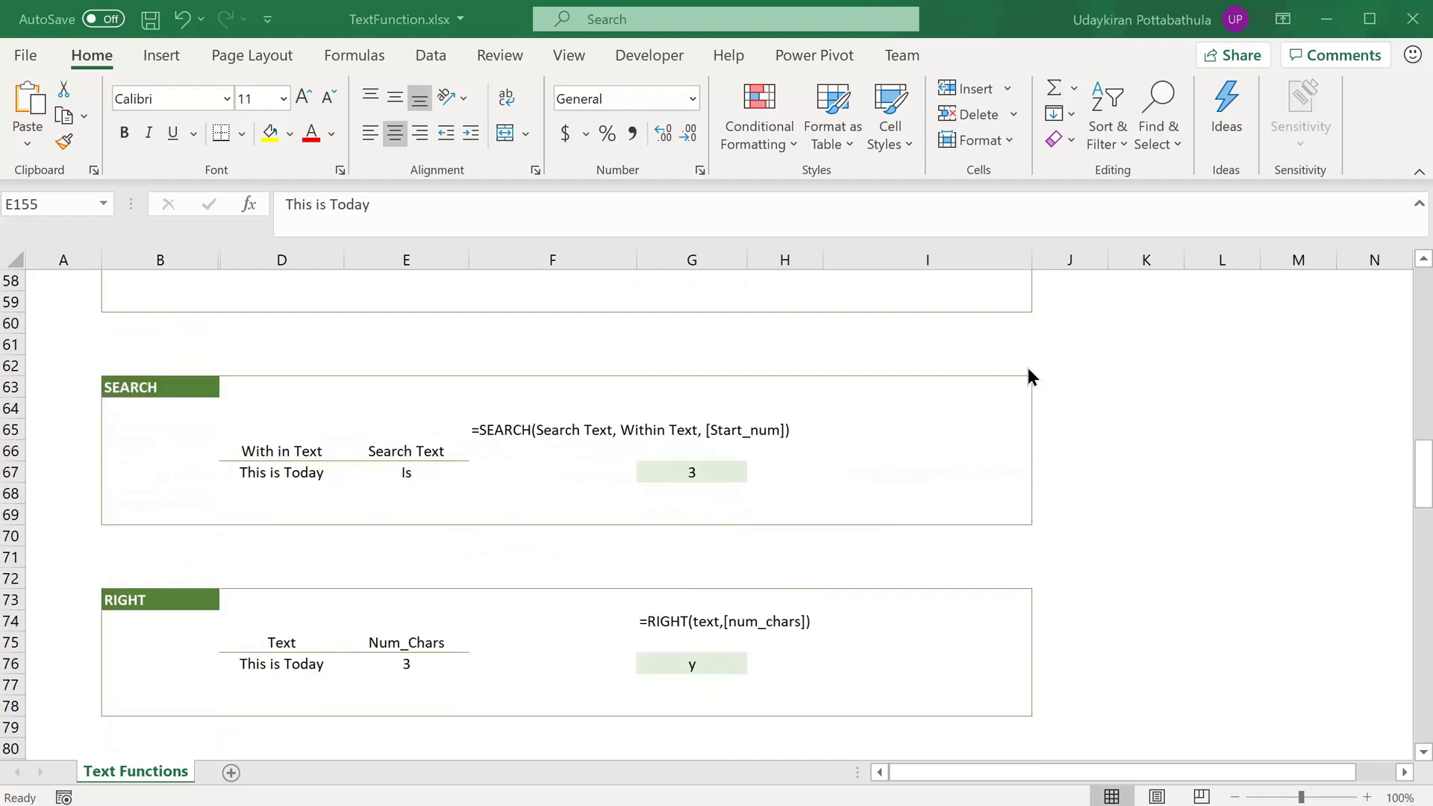
{"action": "scroll", "coordinate": [1027, 374], "scroll_direction": "up", "scroll_amount": 17}
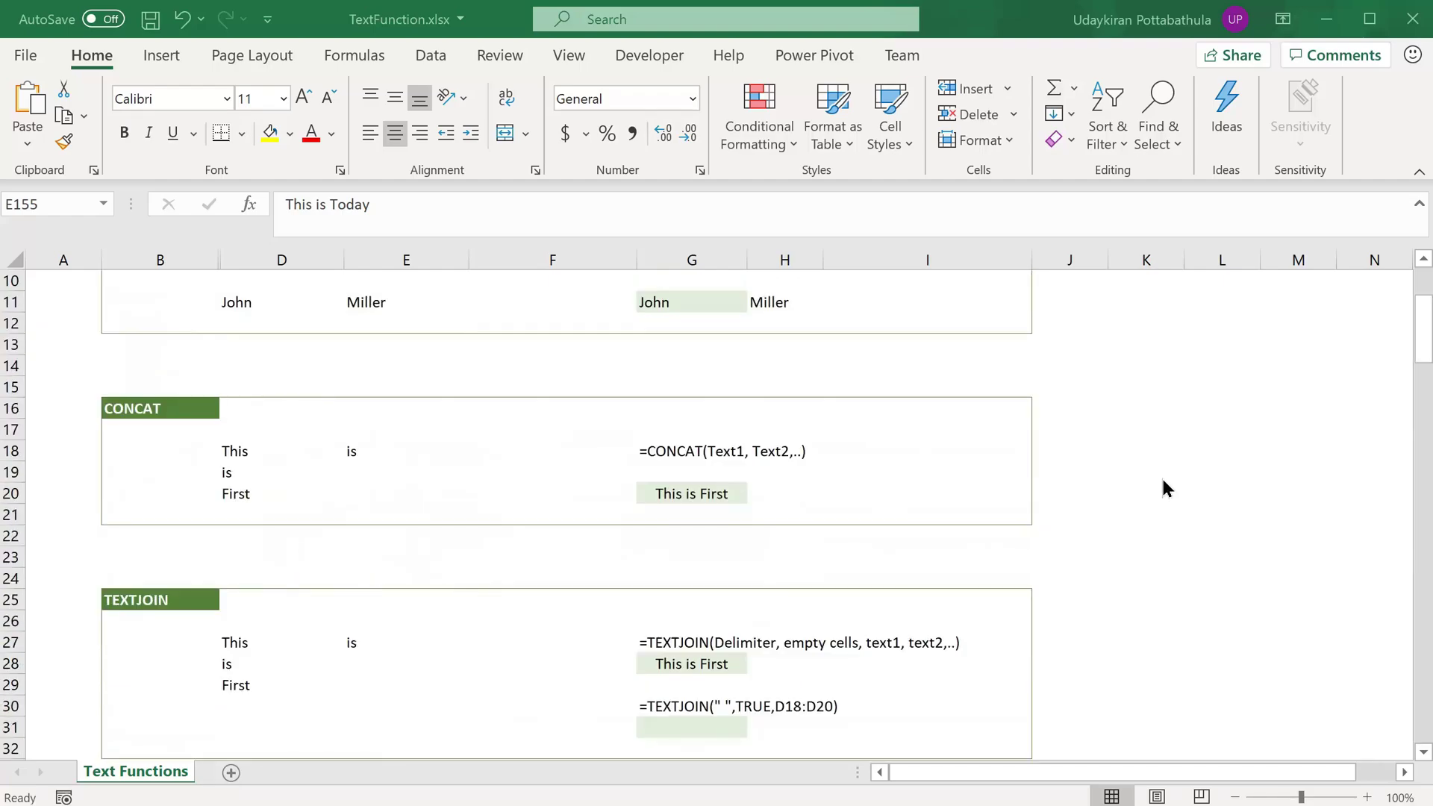